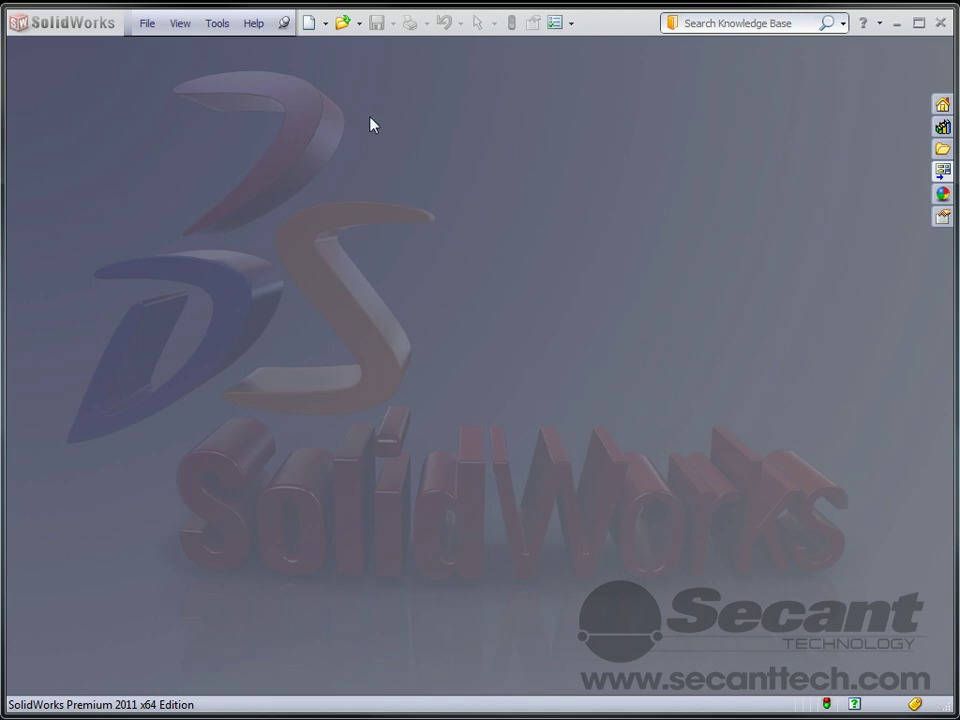
# - Create a new part document from the Partin template
pyautogui.click(309, 23)
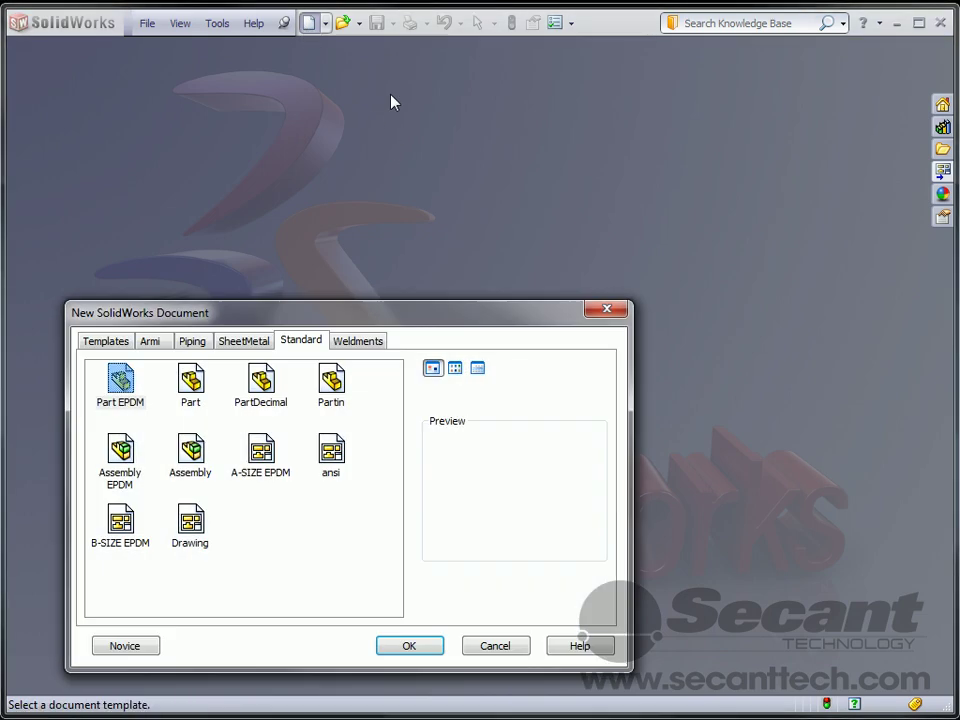
pyautogui.doubleClick(331, 380)
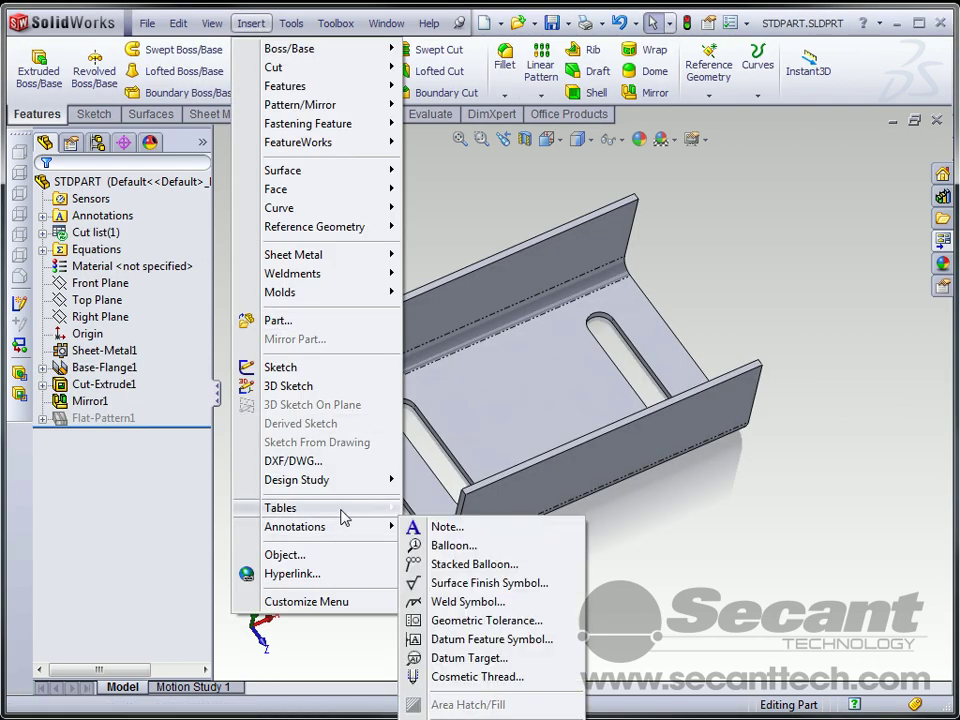
# - Auto-create a design table driving D1@Sketch1, D2@Sketch1 and D2@Base-Flange1
pyautogui.moveTo(341, 509)
pyautogui.click(462, 529)
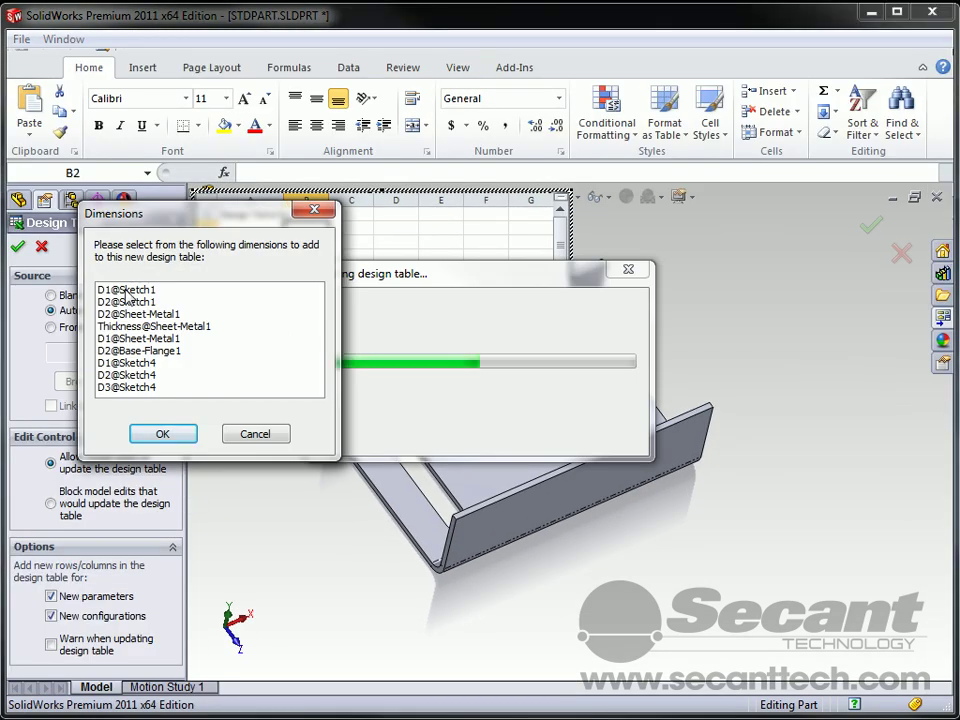
pyautogui.click(105, 289)
pyautogui.keyDown('shift'); pyautogui.click(105, 301); pyautogui.keyUp('shift')
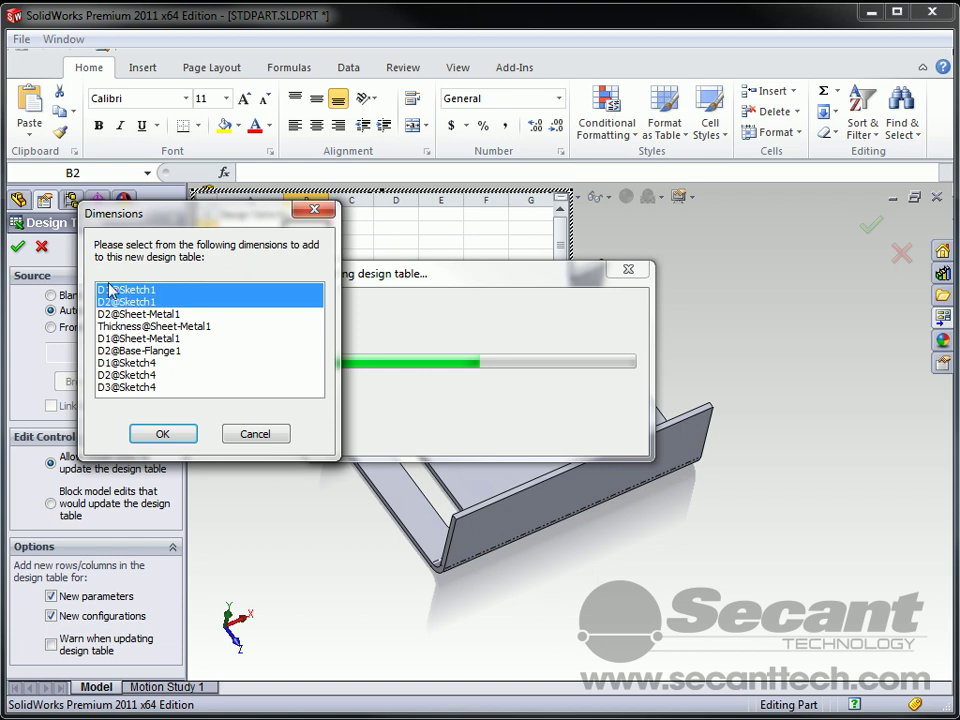
pyautogui.keyDown('ctrl'); pyautogui.click(149, 350); pyautogui.keyUp('ctrl')
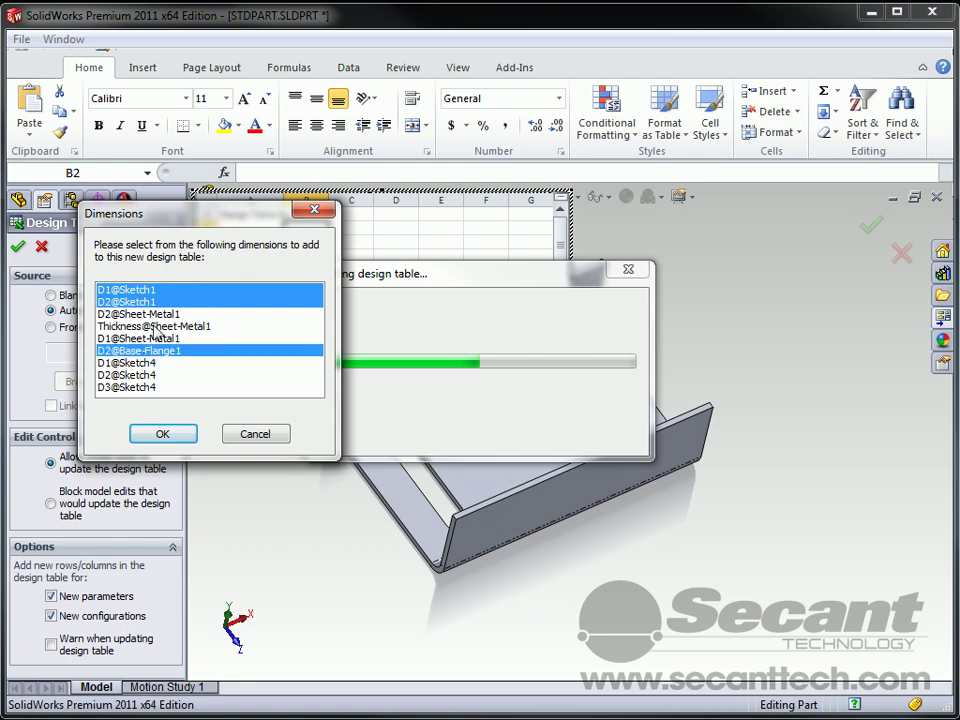
pyautogui.click(164, 434)
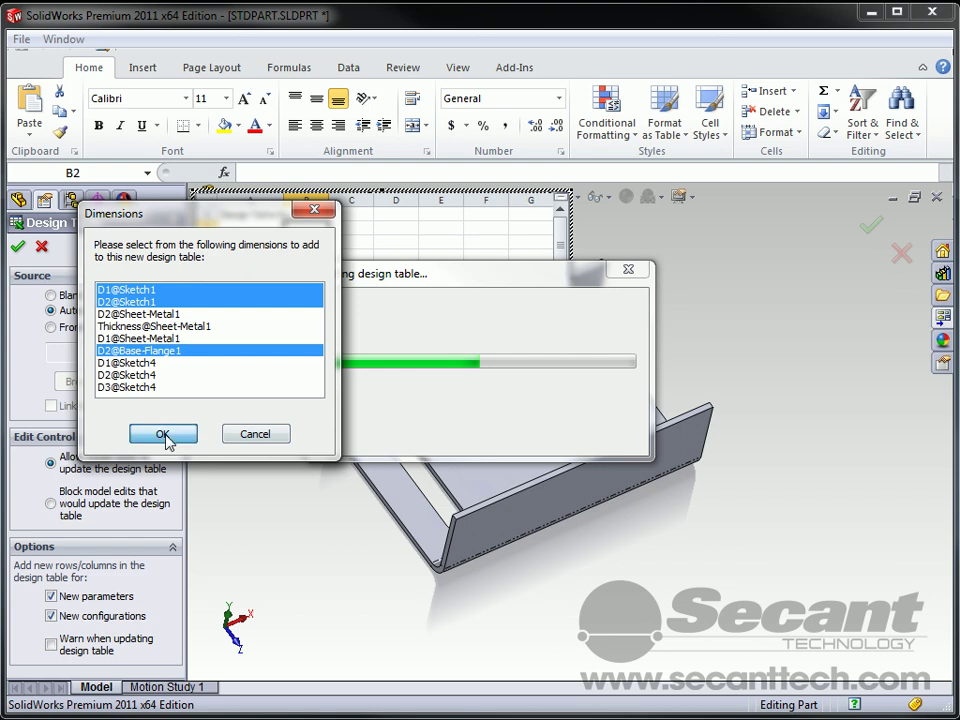
# - Open the Design Table from ConfigurationManager for editing in a separate Excel window
pyautogui.click(280, 537)
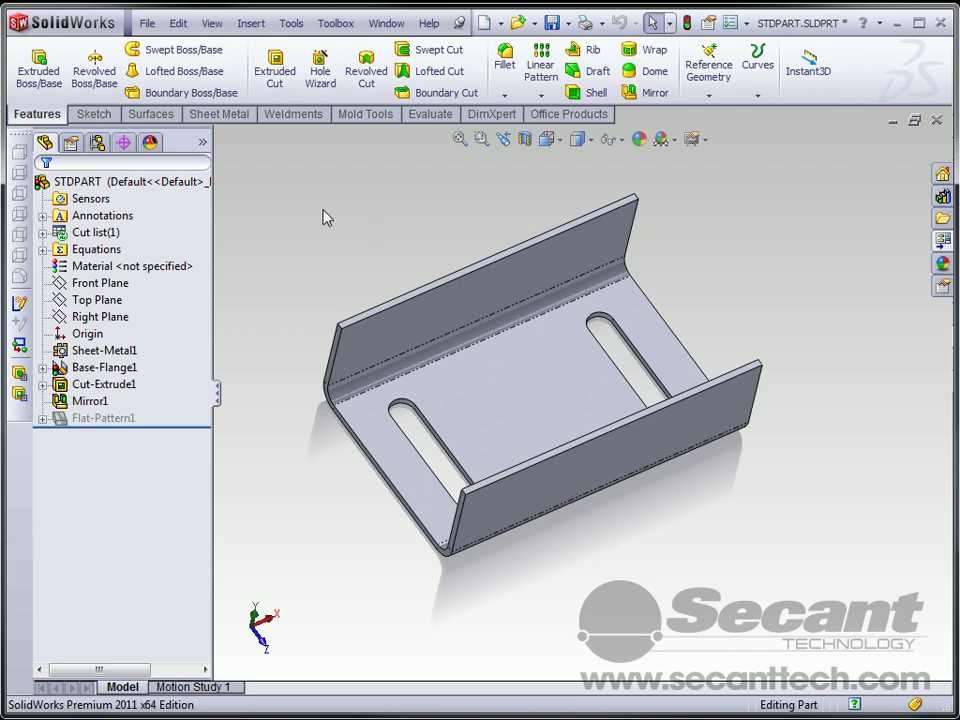
pyautogui.click(97, 142)
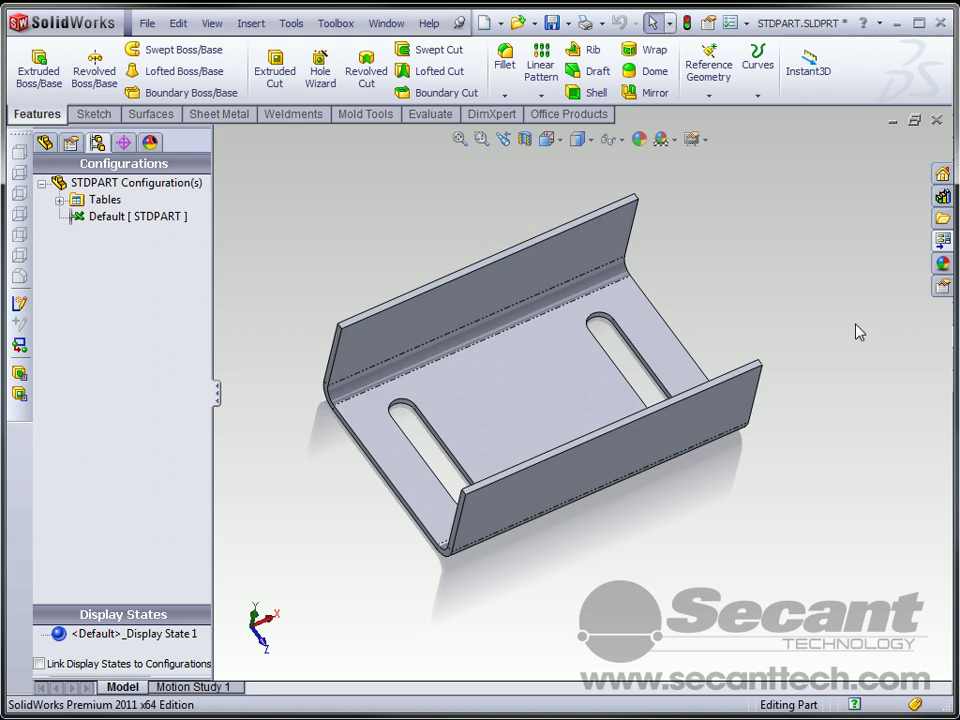
pyautogui.click(60, 200)
pyautogui.click(97, 218)
pyautogui.rightClick(100, 222)
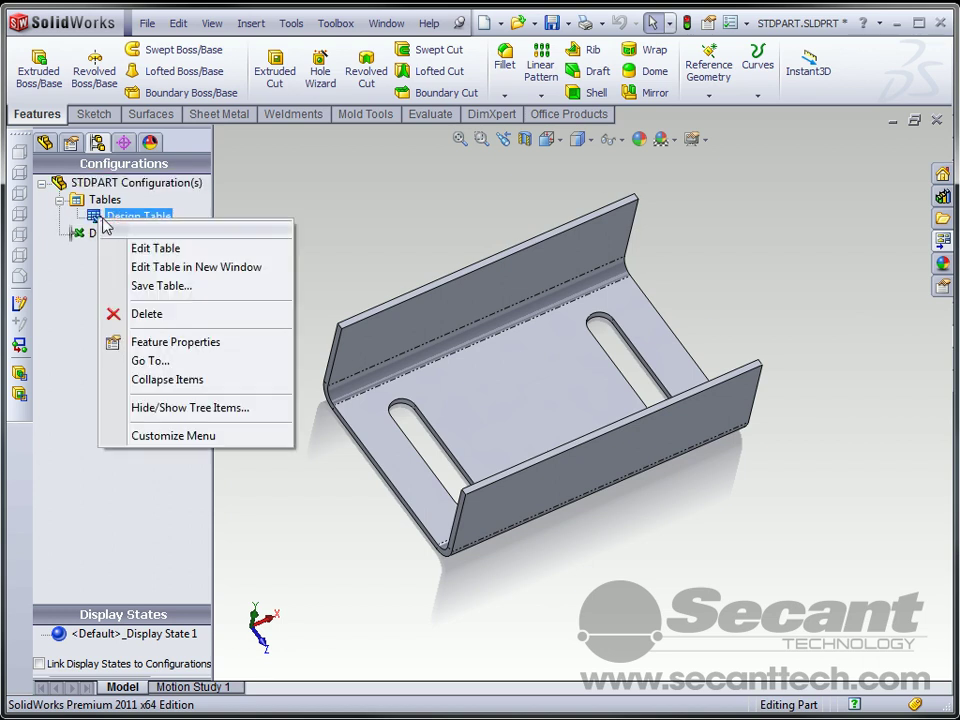
pyautogui.click(168, 267)
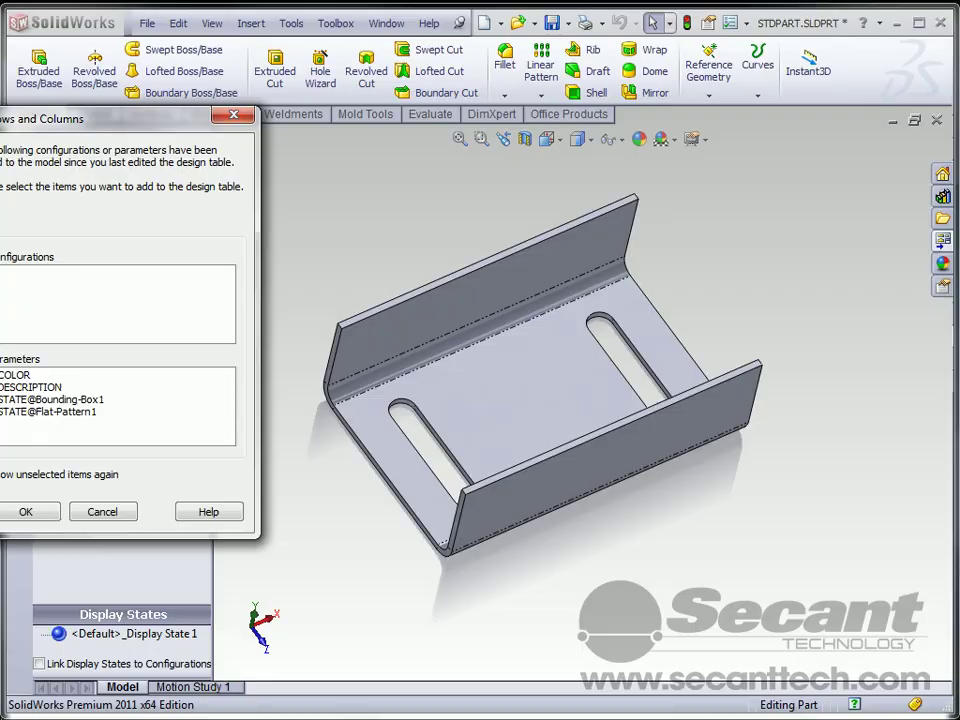
# - Add the $DESCRIPTION parameter to the design table
pyautogui.moveTo(5, 118); pyautogui.dragTo(263, 152)
pyautogui.click(315, 420)
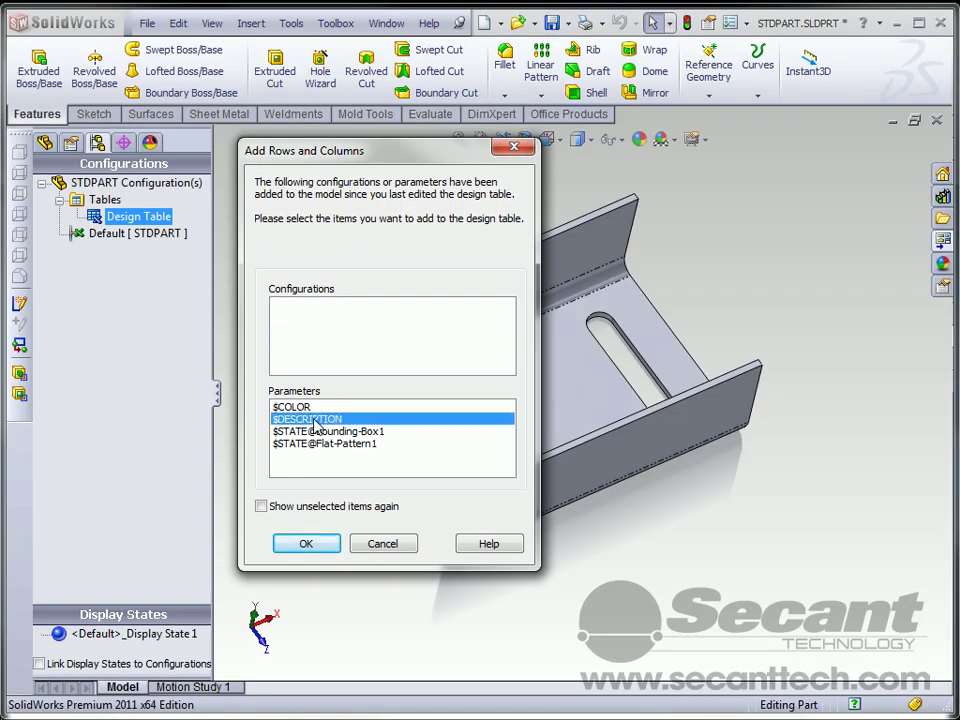
pyautogui.click(307, 543)
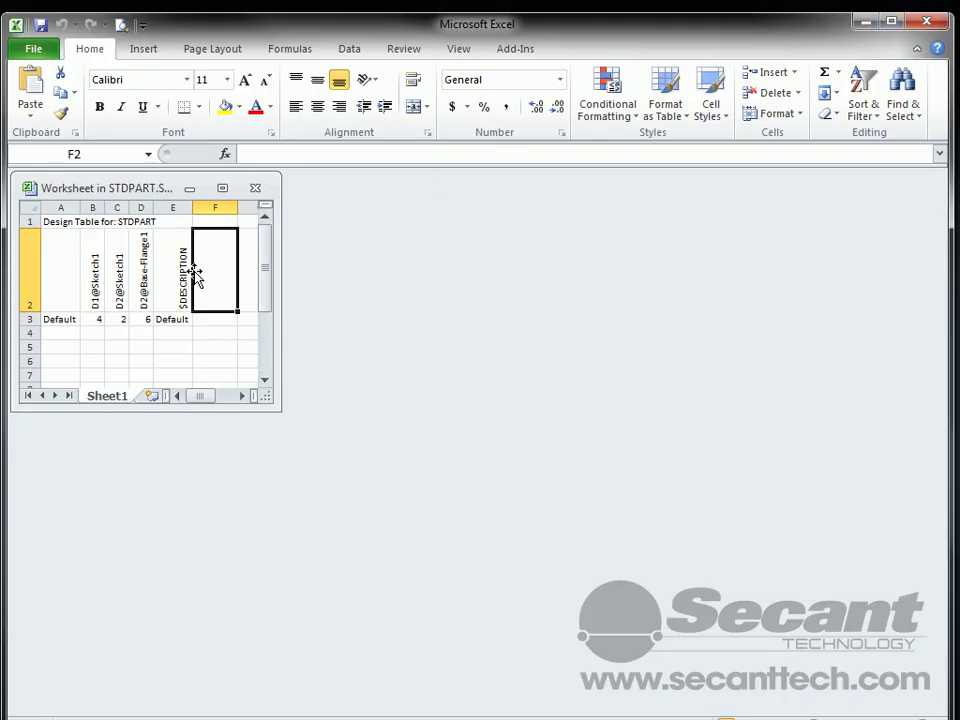
# - Maximize the sheet and move the $DESCRIPTION column from E to column B
pyautogui.click(222, 188)
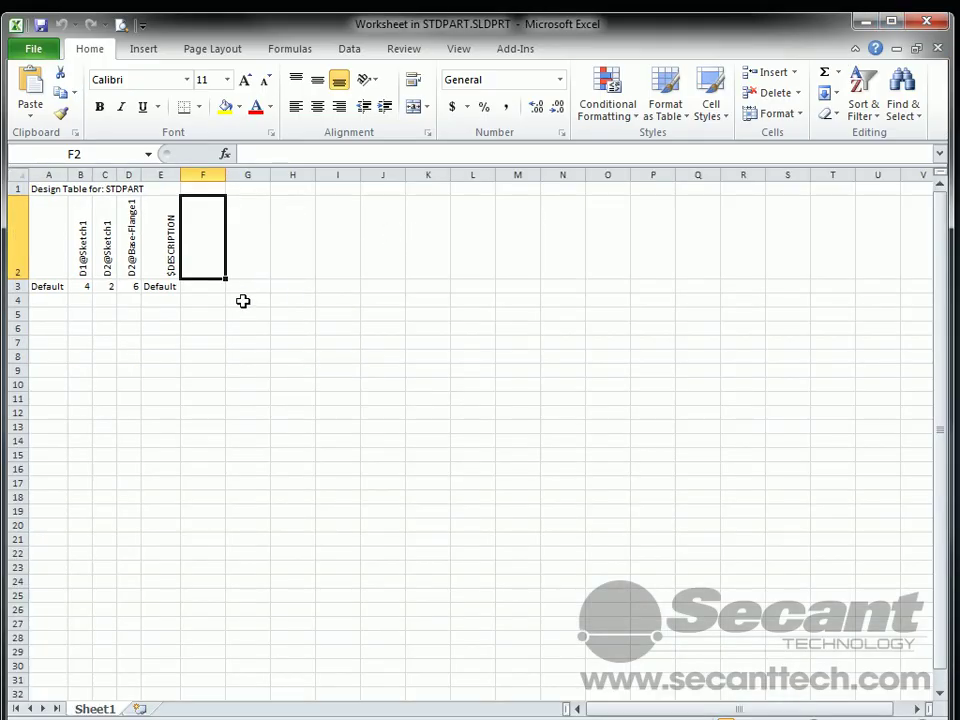
pyautogui.click(160, 174)
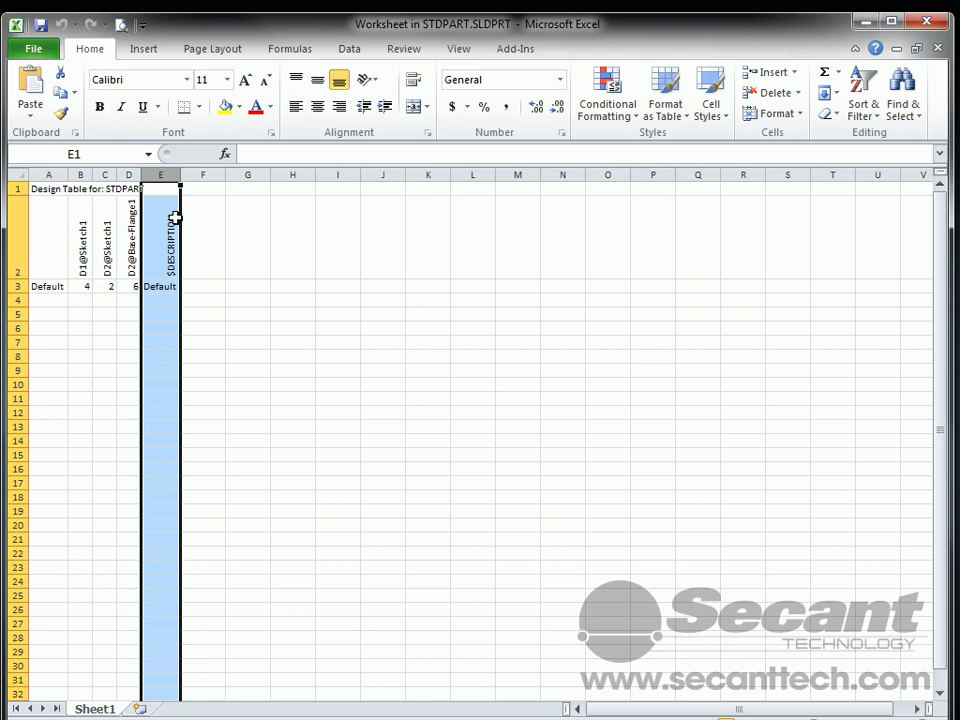
pyautogui.hotkey('ctrl', 'x')
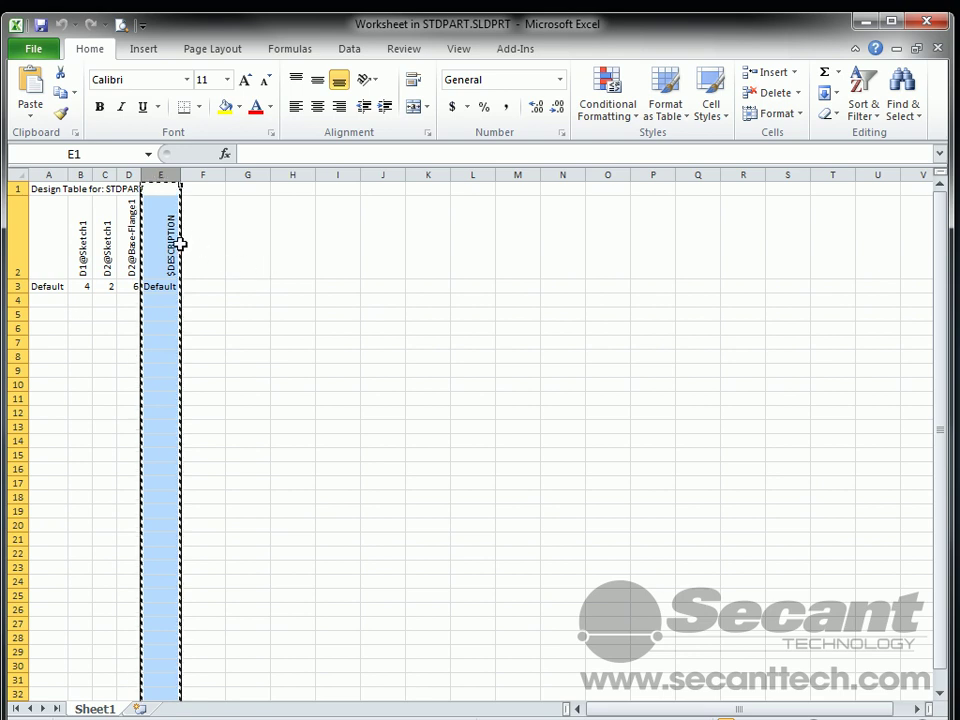
pyautogui.click(79, 174)
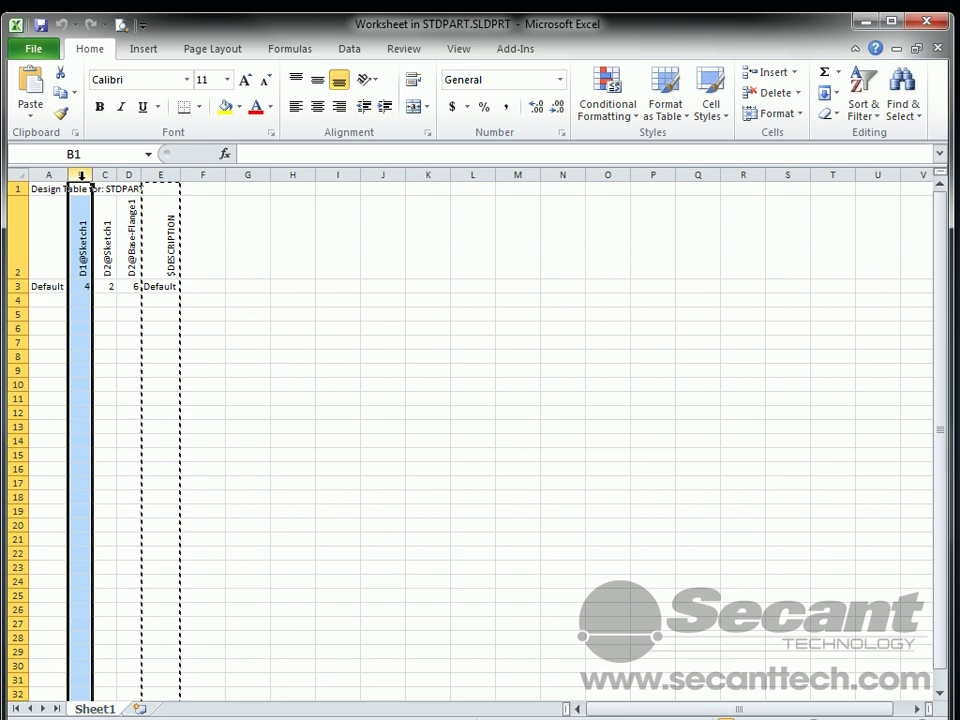
pyautogui.rightClick(81, 175)
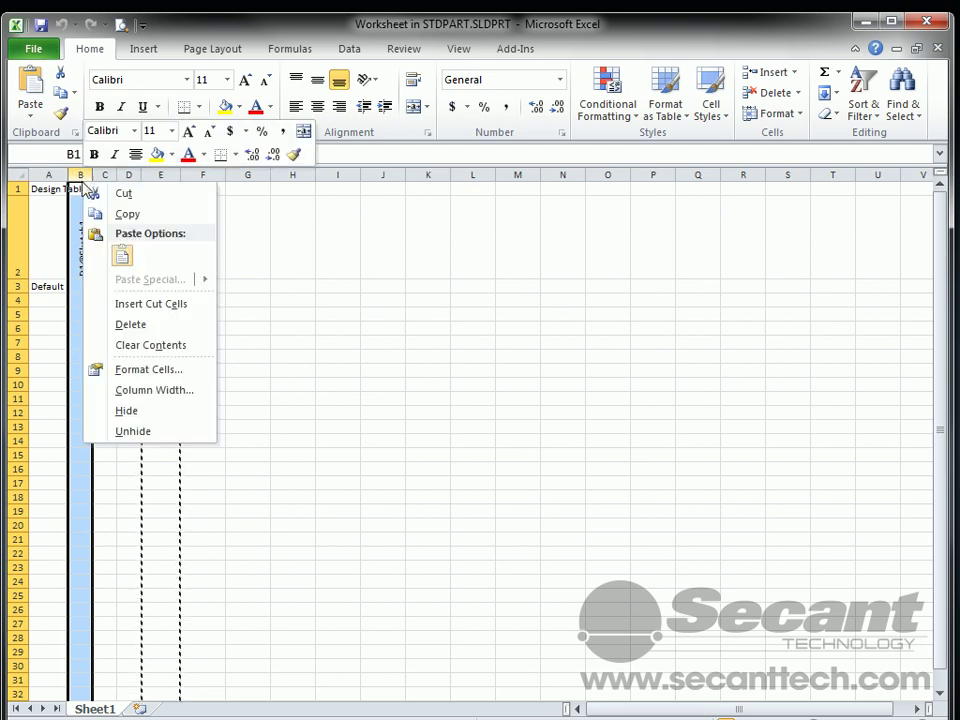
pyautogui.click(150, 304)
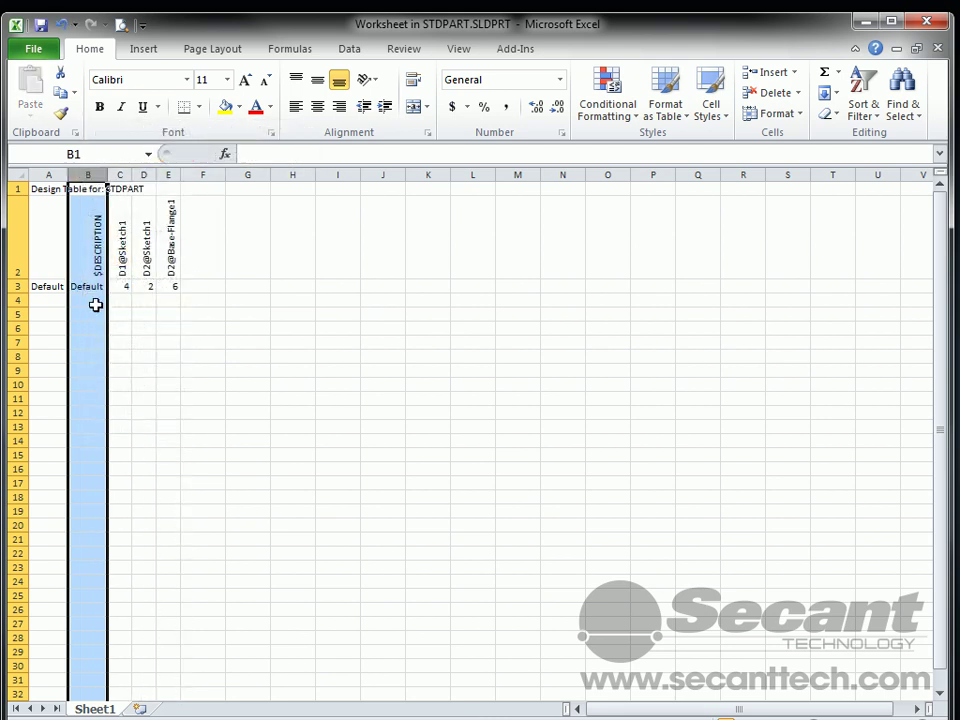
pyautogui.click(94, 302)
# - Widen column A and give the Default cells A3:B3 General number format
pyautogui.click(43, 284)
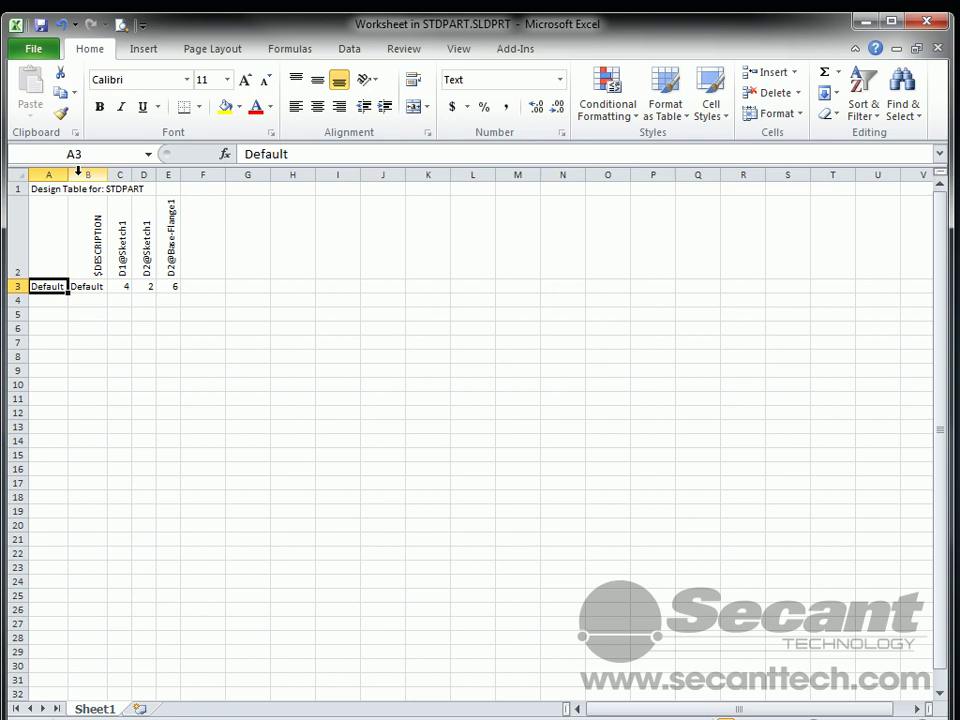
pyautogui.moveTo(70, 175); pyautogui.dragTo(373, 176)
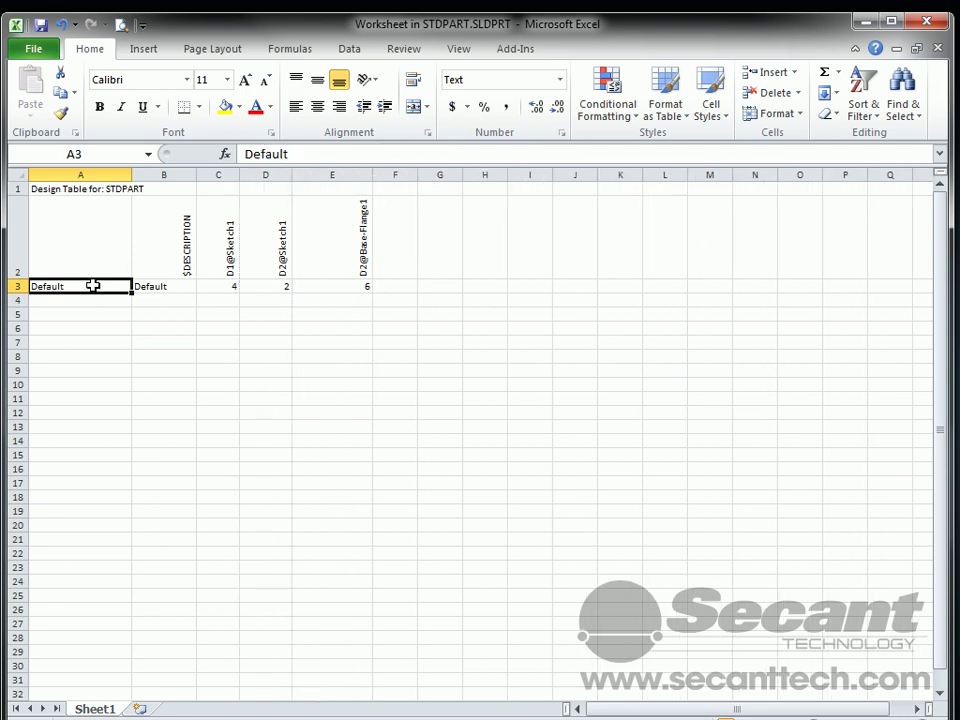
pyautogui.moveTo(81, 285); pyautogui.dragTo(152, 286)
pyautogui.rightClick(151, 287)
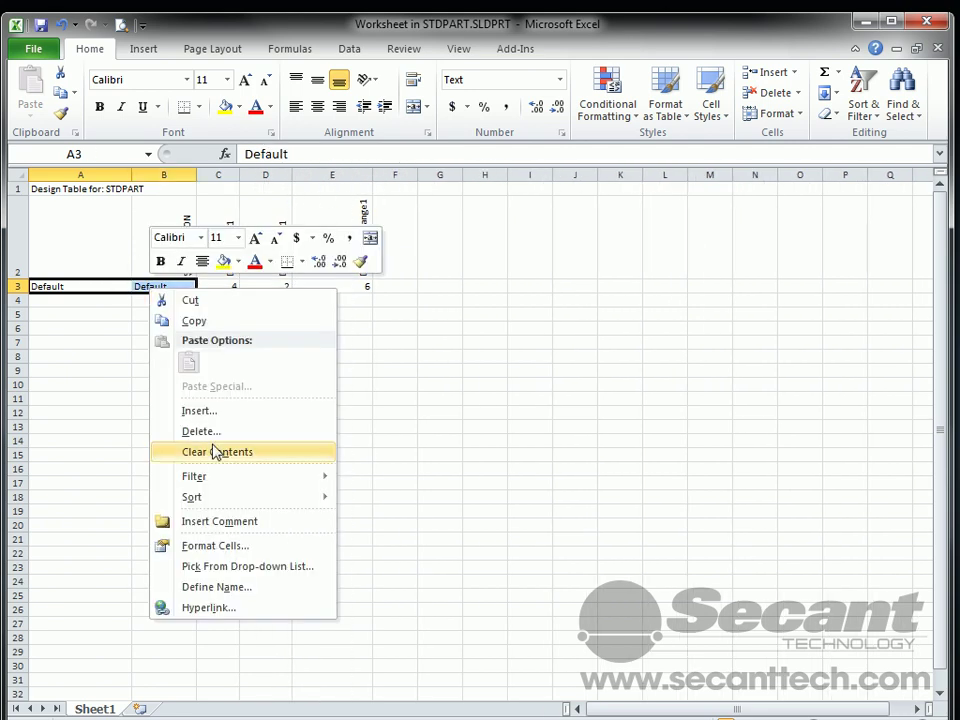
pyautogui.click(225, 546)
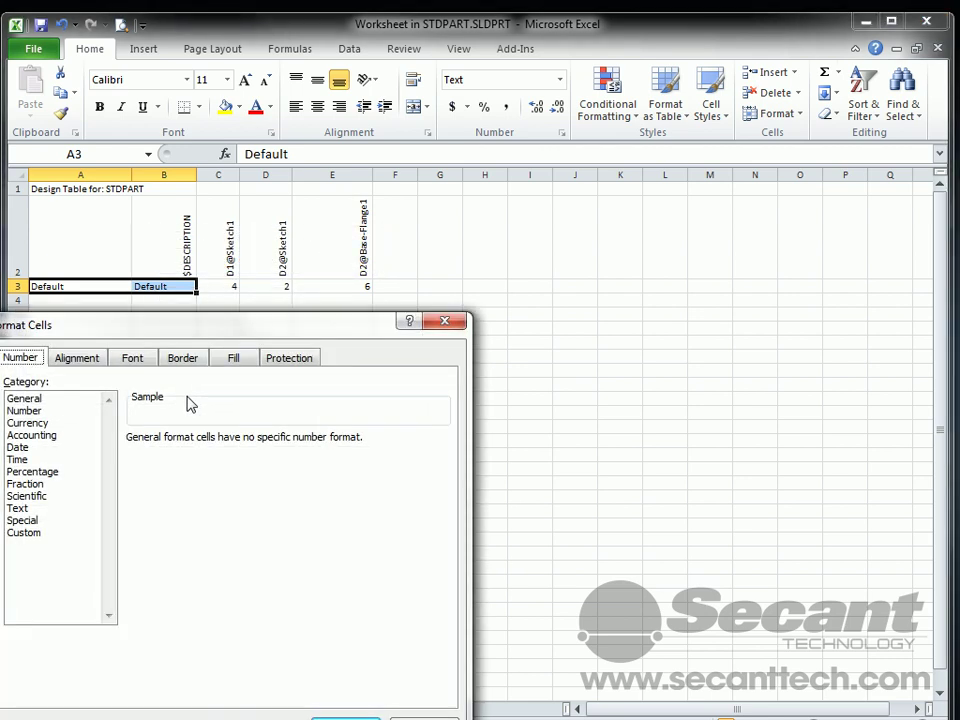
pyautogui.click(24, 399)
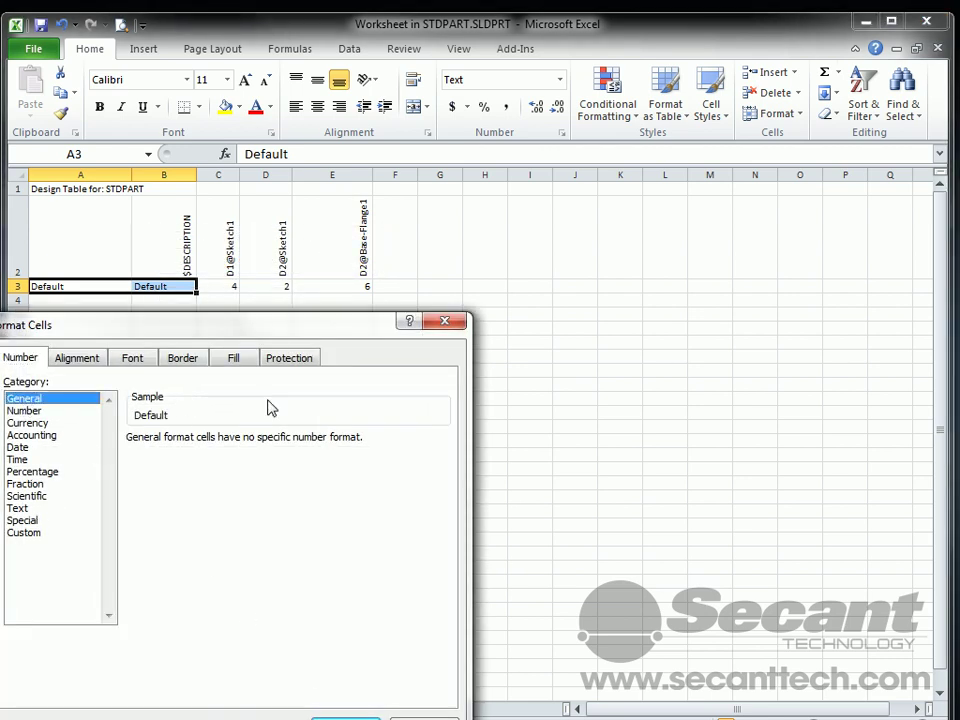
pyautogui.moveTo(282, 327); pyautogui.dragTo(433, 227)
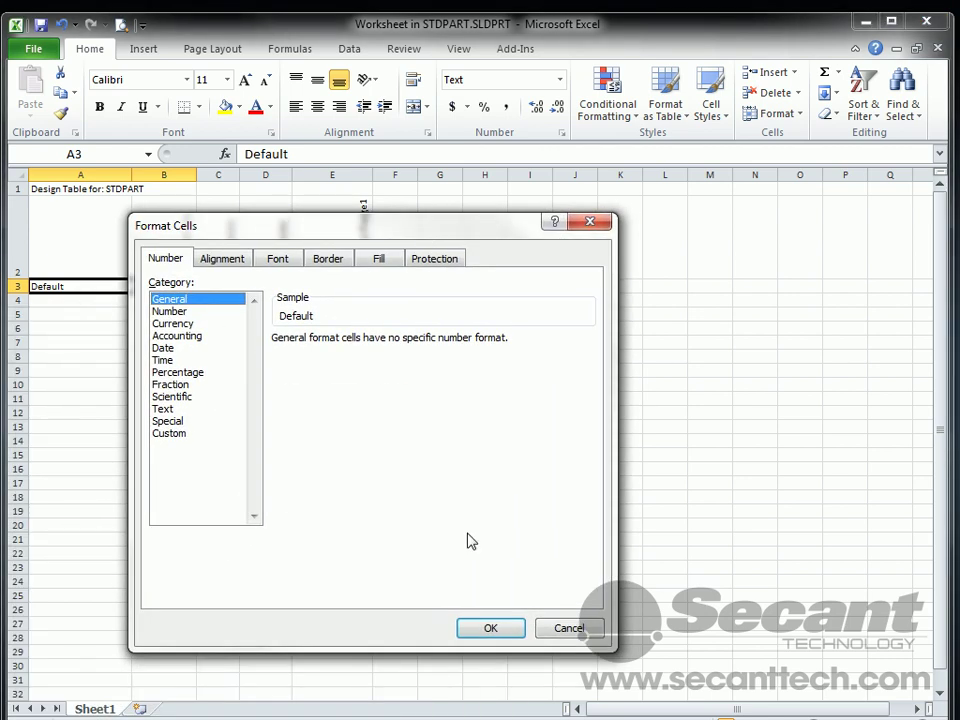
# - Apply General format, then enter the XB part-number formula in A3 using TEXT of C3, D3, E3
pyautogui.click(491, 633)
pyautogui.click(70, 300)
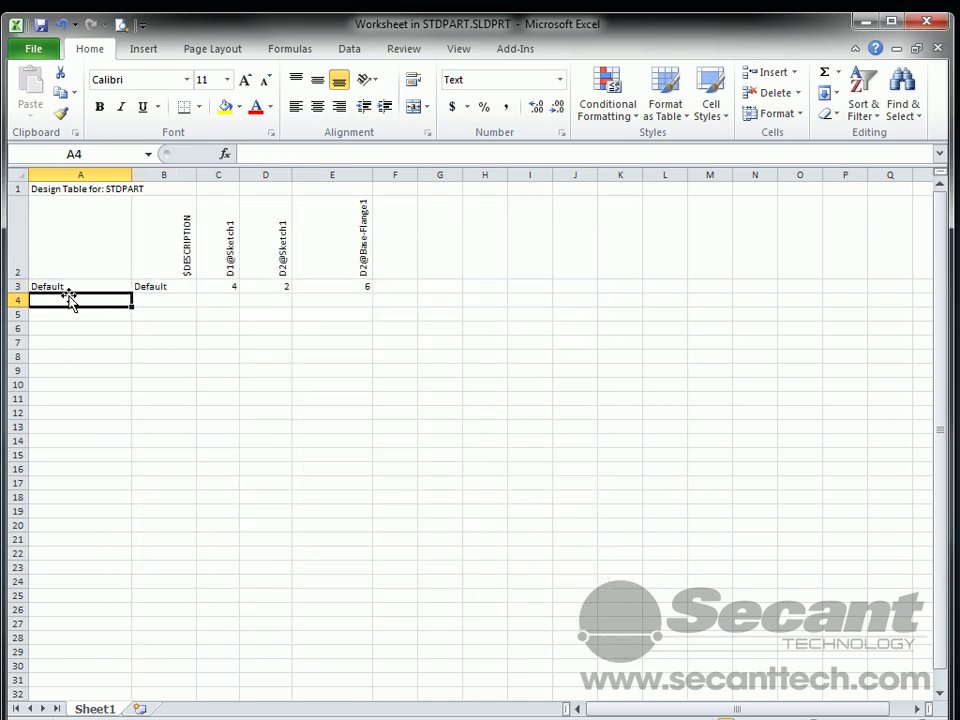
pyautogui.press('Up')
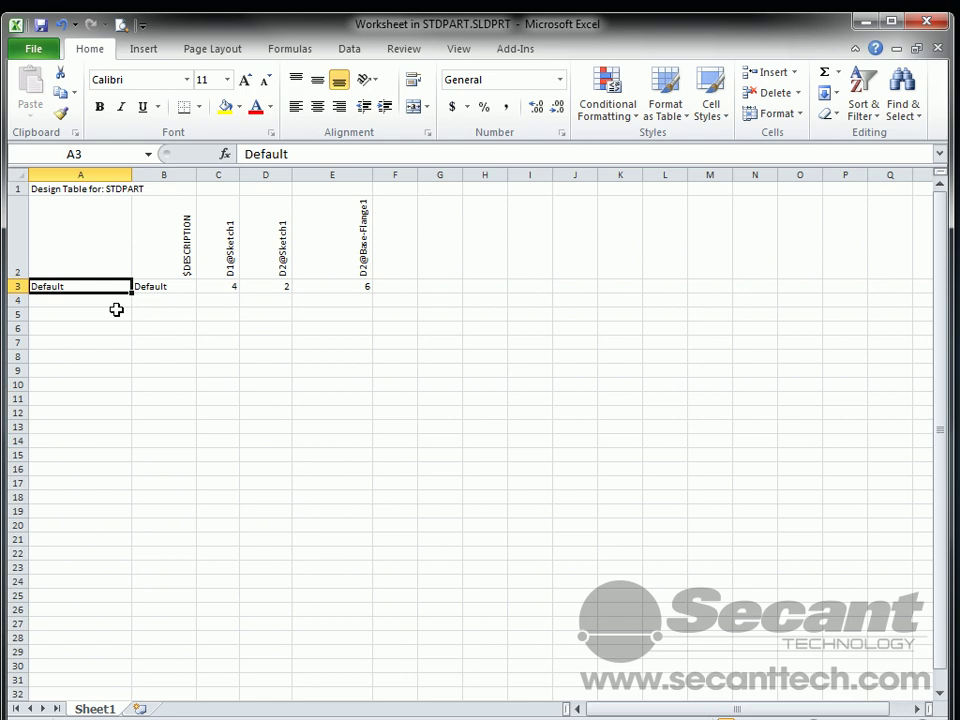
pyautogui.write('="')
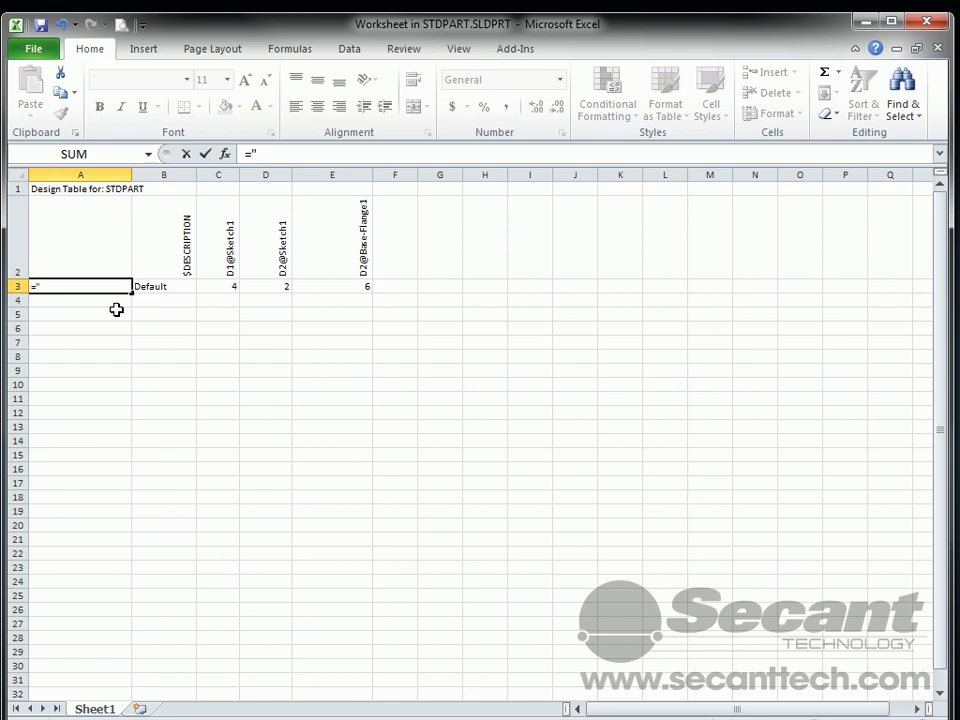
pyautogui.write('XB" & TEXT(')
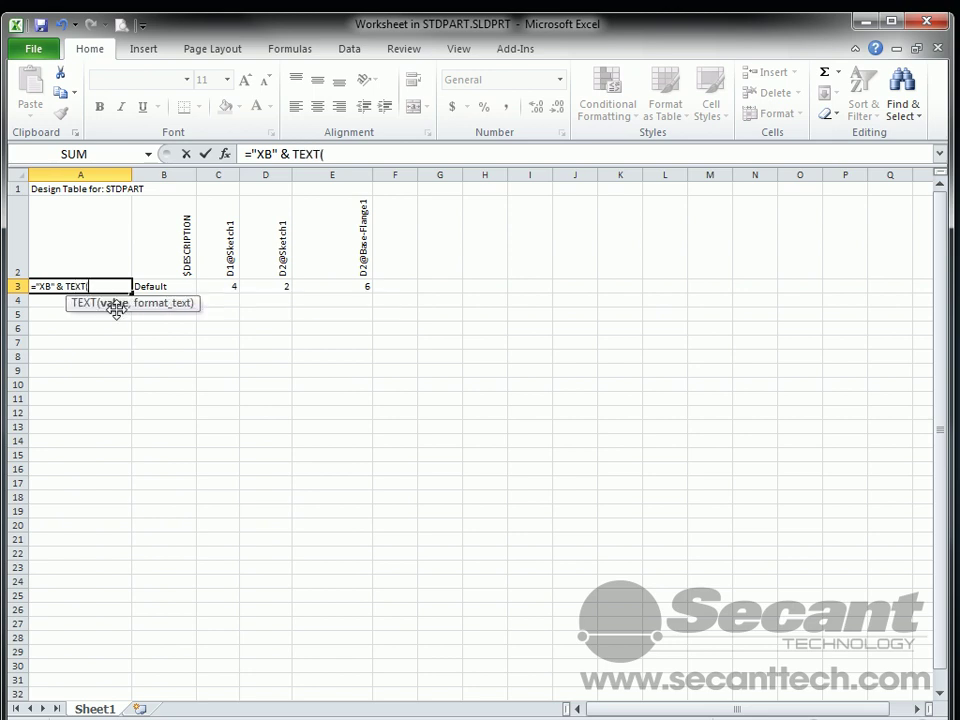
pyautogui.click(230, 285)
pyautogui.write(',"00')
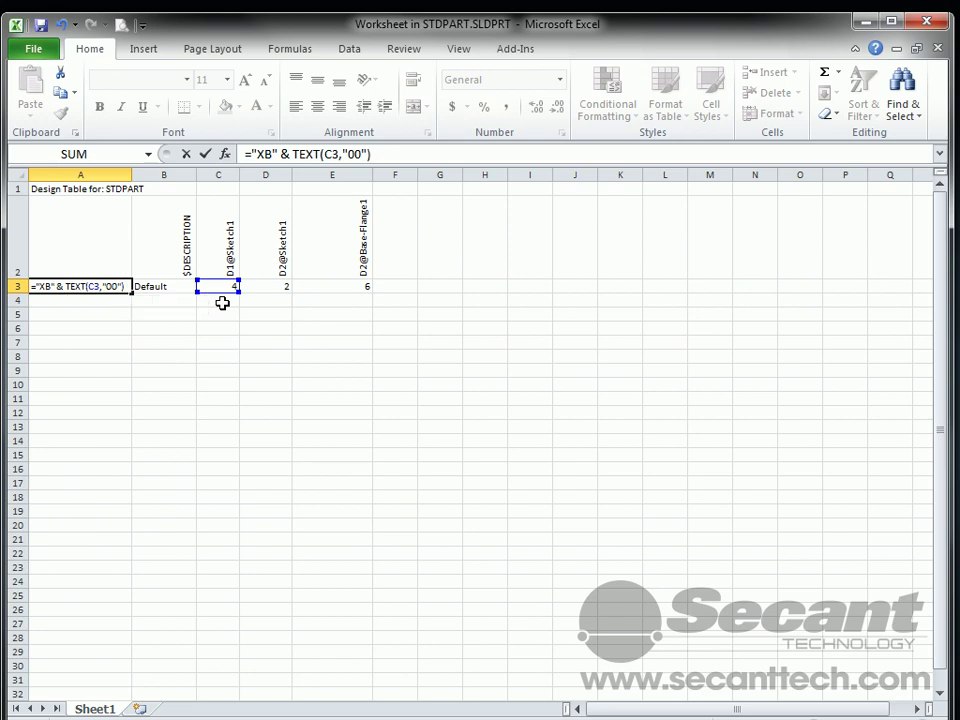
pyautogui.write('&TEXT(')
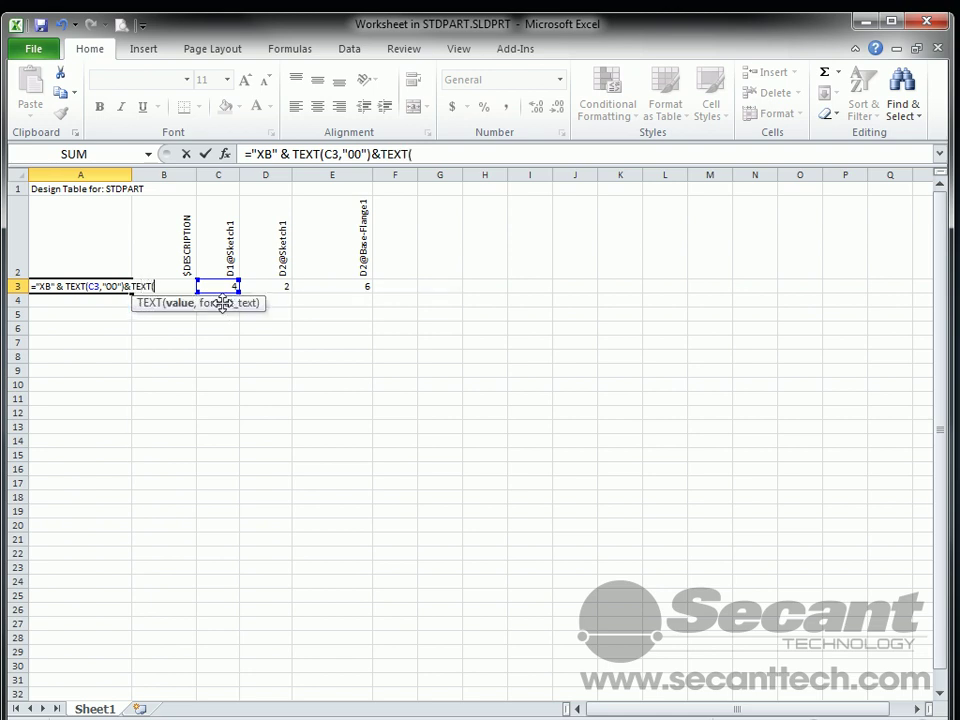
pyautogui.click(280, 286)
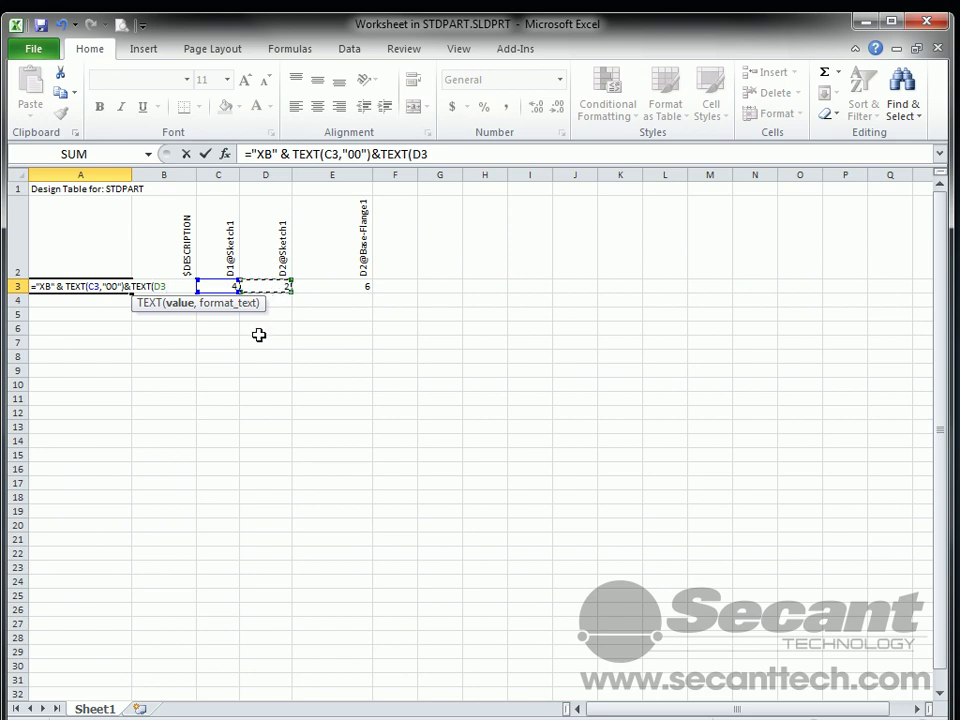
pyautogui.write(',"00"')
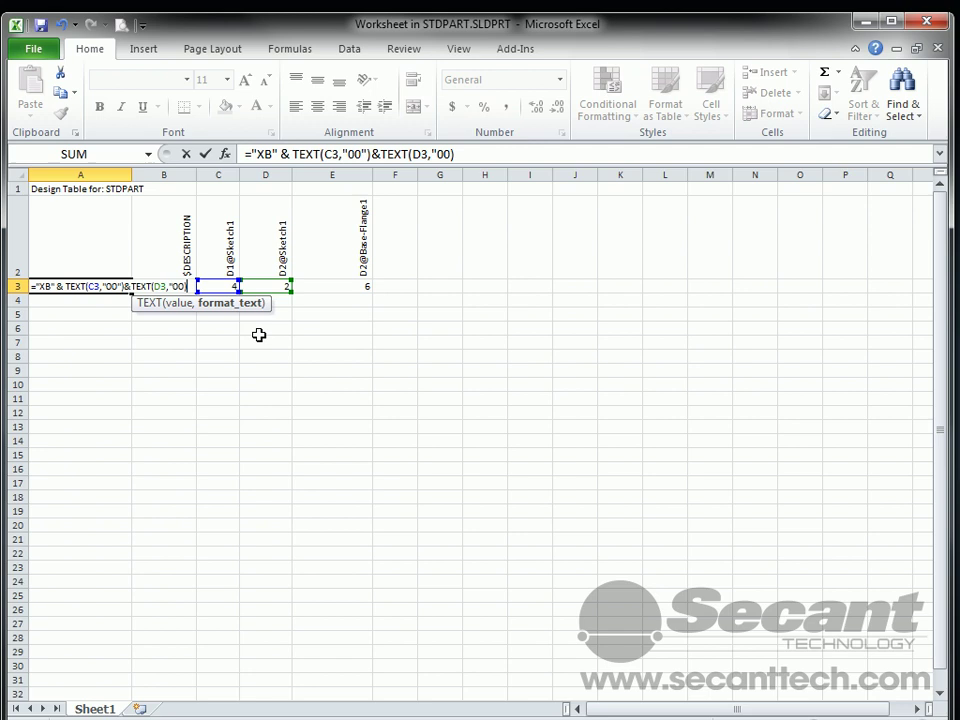
pyautogui.write(')&"-"&TEXT(')
pyautogui.click(362, 286)
pyautogui.write(',')
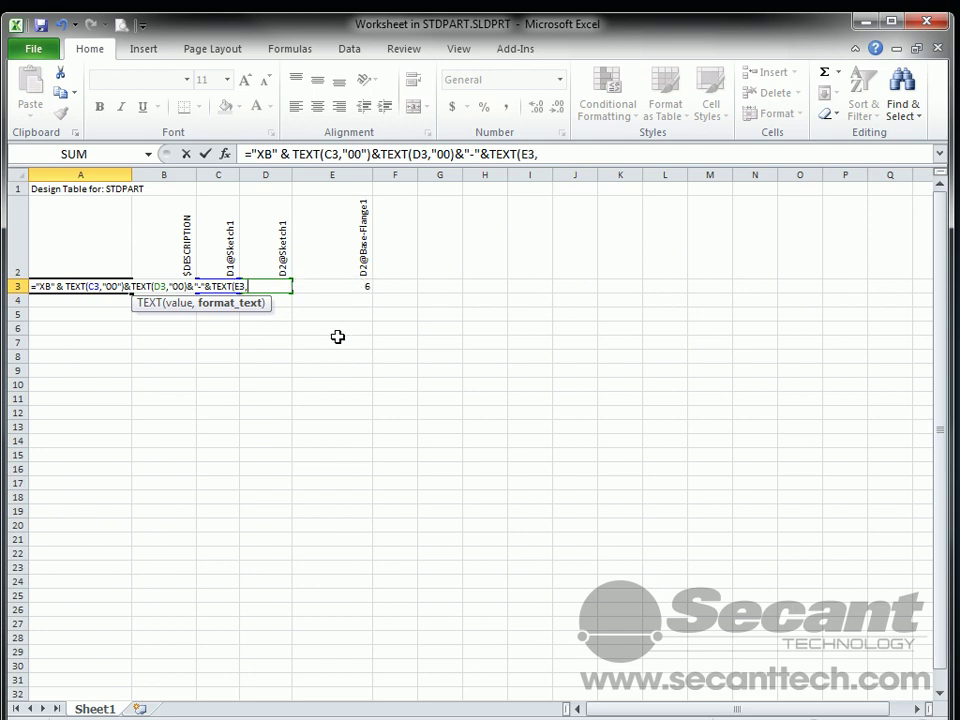
pyautogui.write('"000')
pyautogui.press('Return')
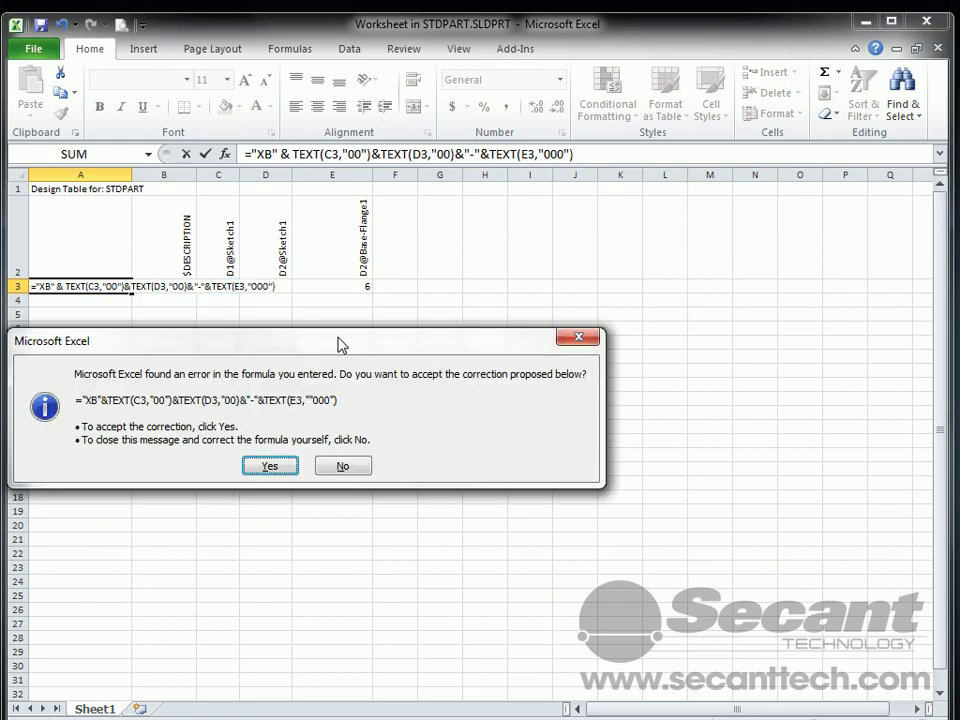
# - Fix the #VALUE! error by deleting the doubled quote so A3 reads XB0402-006
pyautogui.click(270, 466)
pyautogui.click(93, 285)
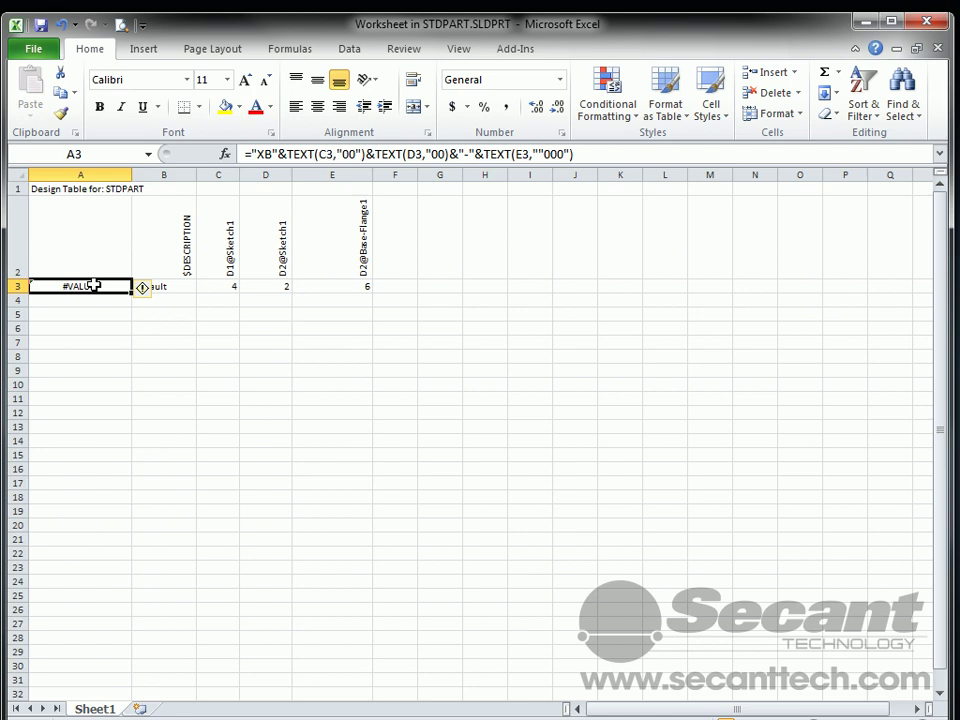
pyautogui.click(545, 153)
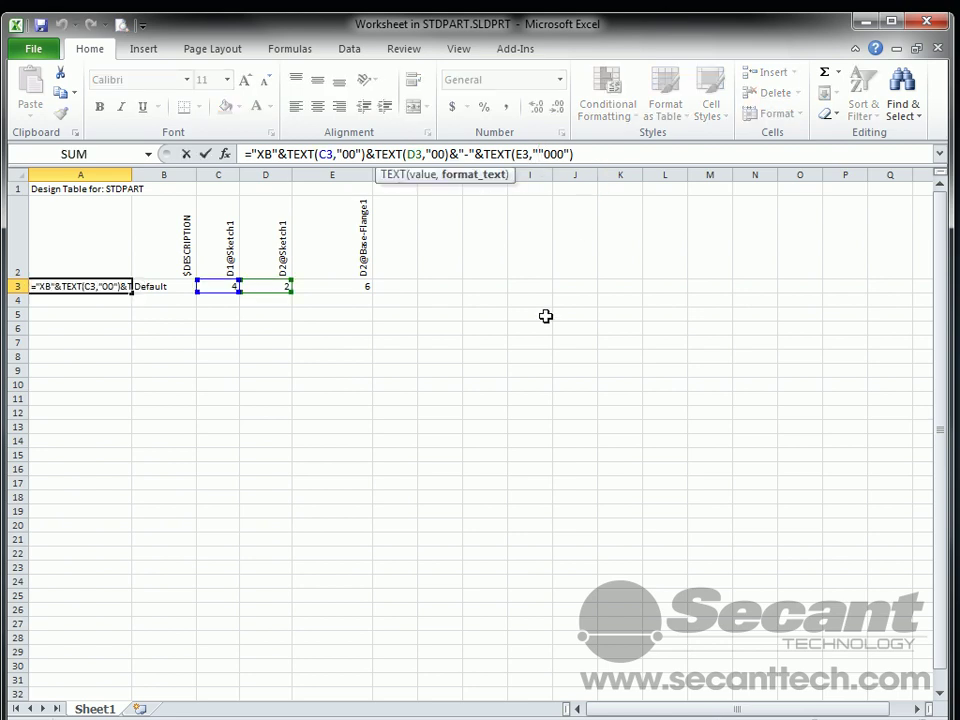
pyautogui.hotkey('shift', 'Right')
pyautogui.press('Delete')
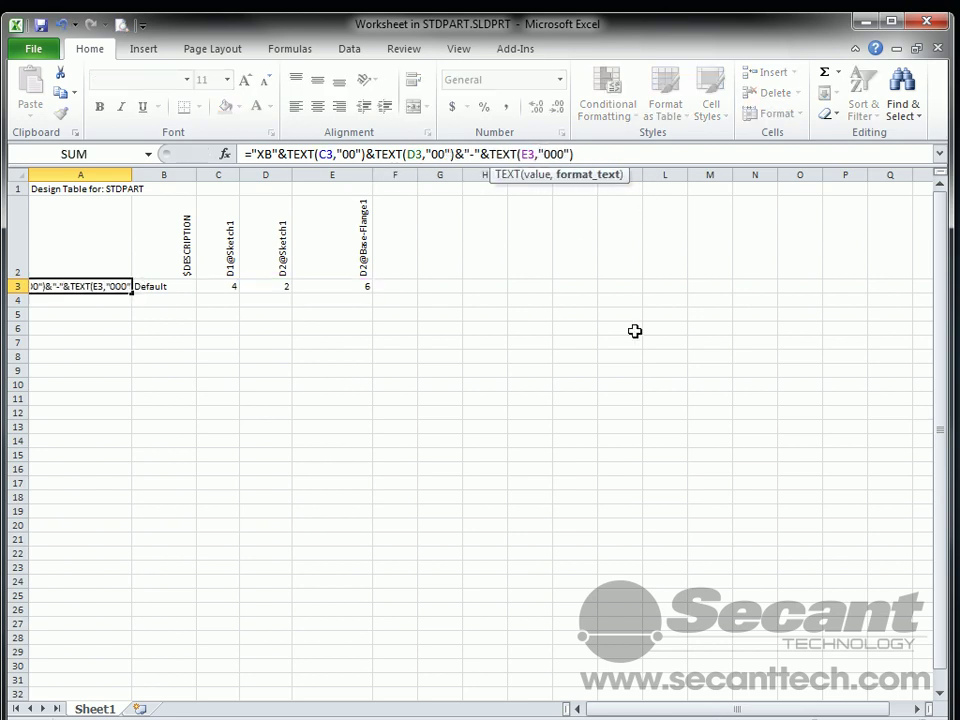
pyautogui.press('Return')
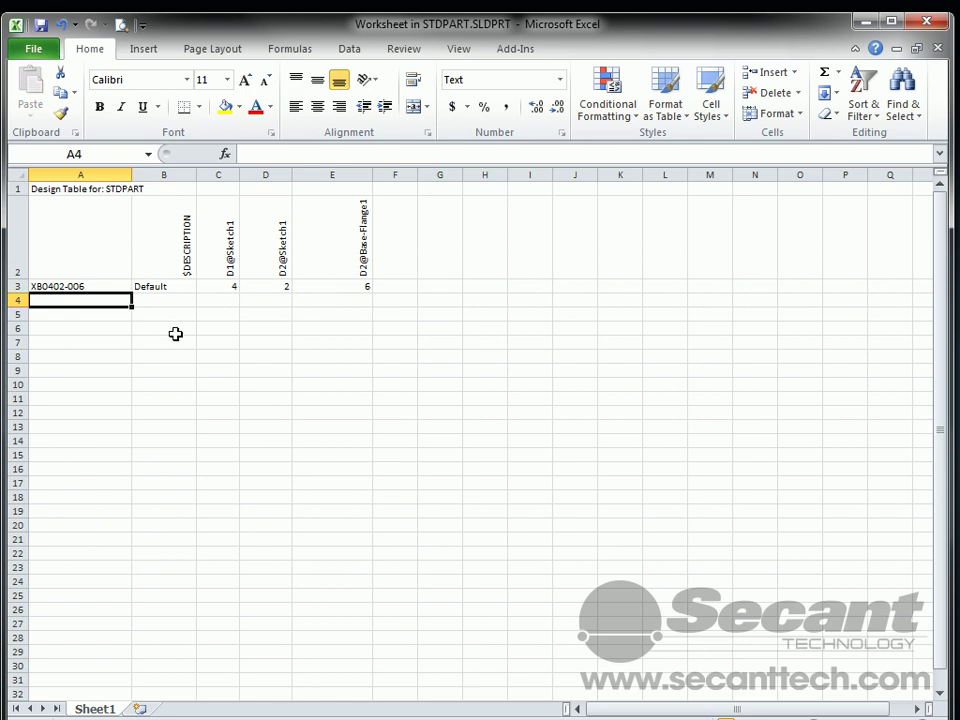
# - Widen column B to fit the description
pyautogui.click(167, 286)
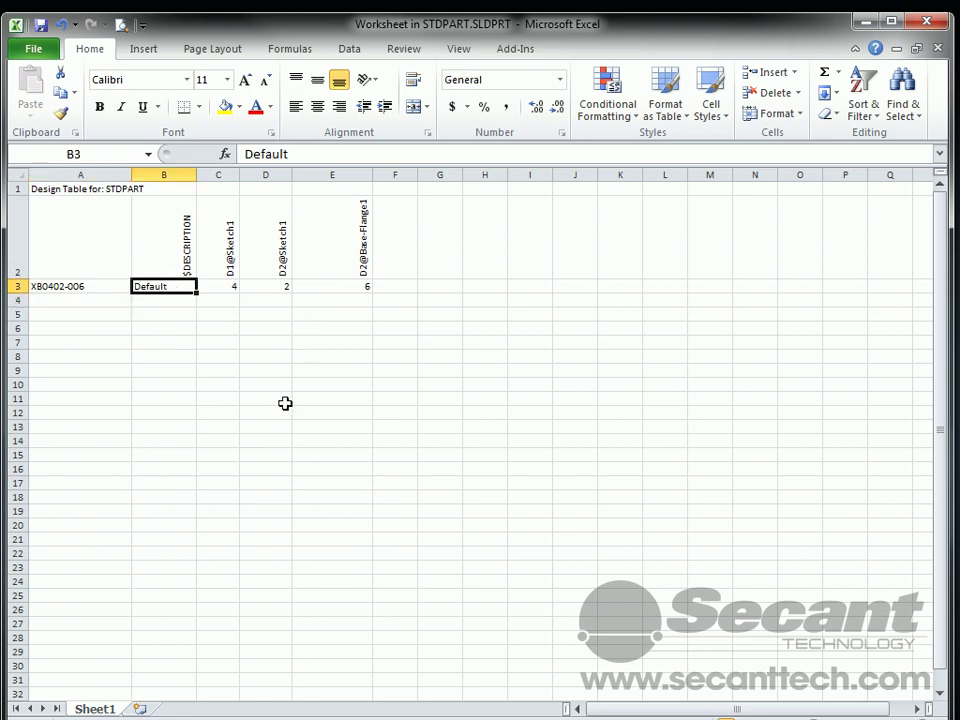
pyautogui.write('=')
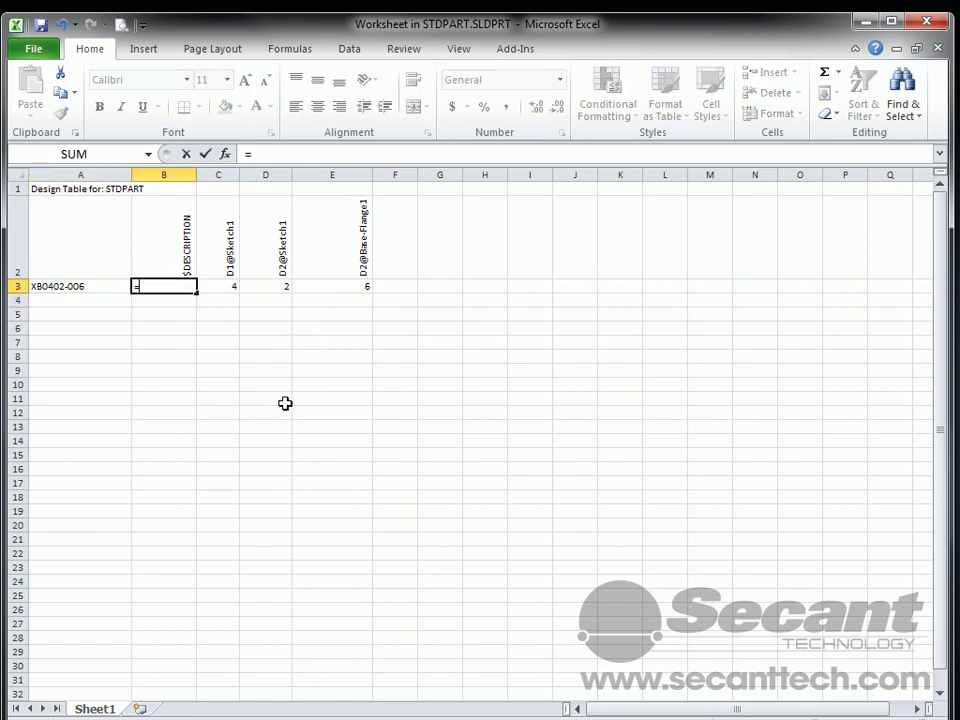
pyautogui.press('Escape')
pyautogui.moveTo(197, 175); pyautogui.dragTo(324, 180)
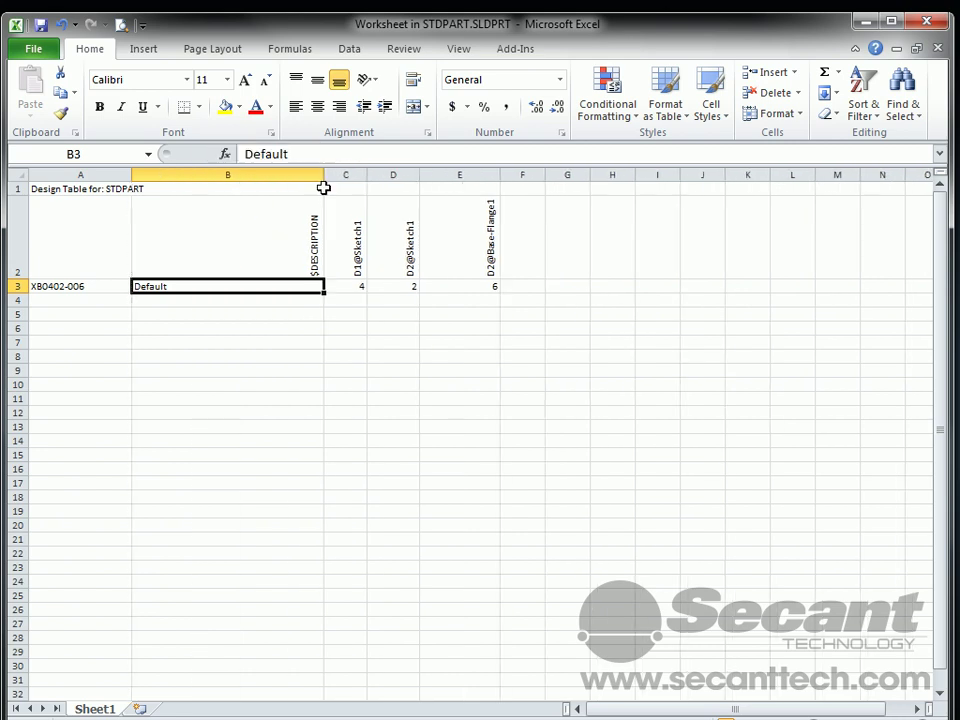
# - Enter the B3 formula ="C CHANNEL " & TEXT(C3,"##") & " X " & TEXT(D3,"##"), fixing its error
pyautogui.write('=')
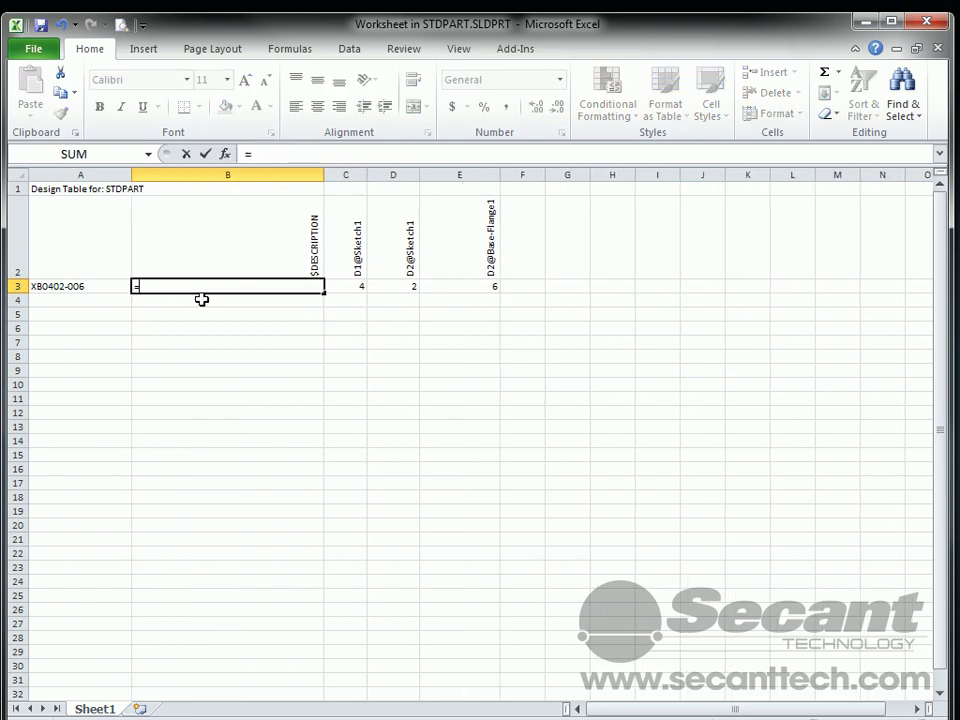
pyautogui.write('"C CHANNEL')
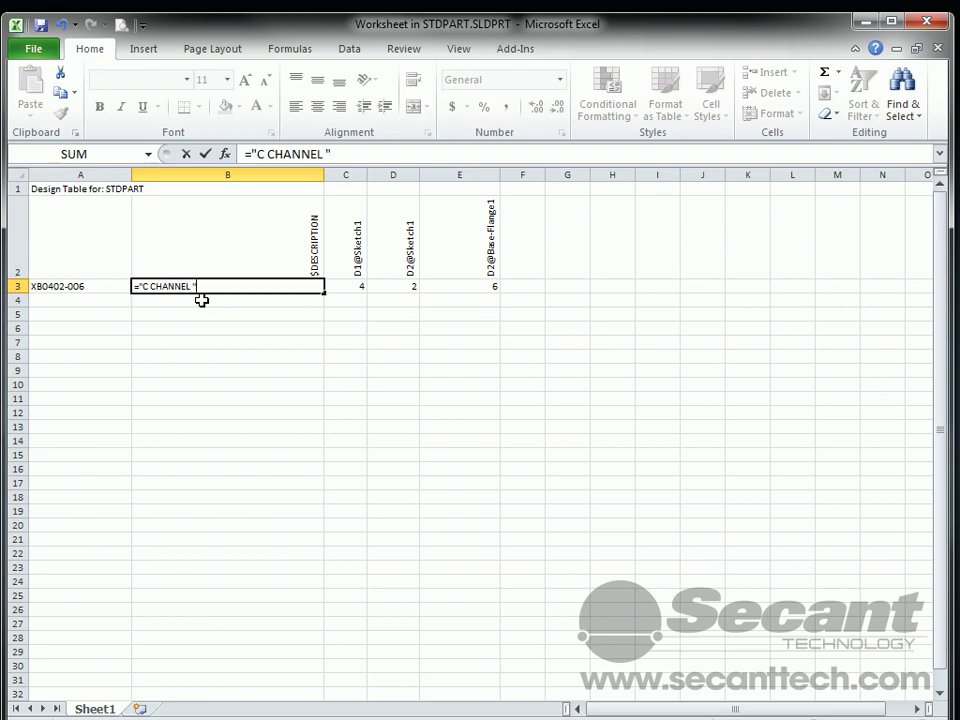
pyautogui.write(' " & TEXT(')
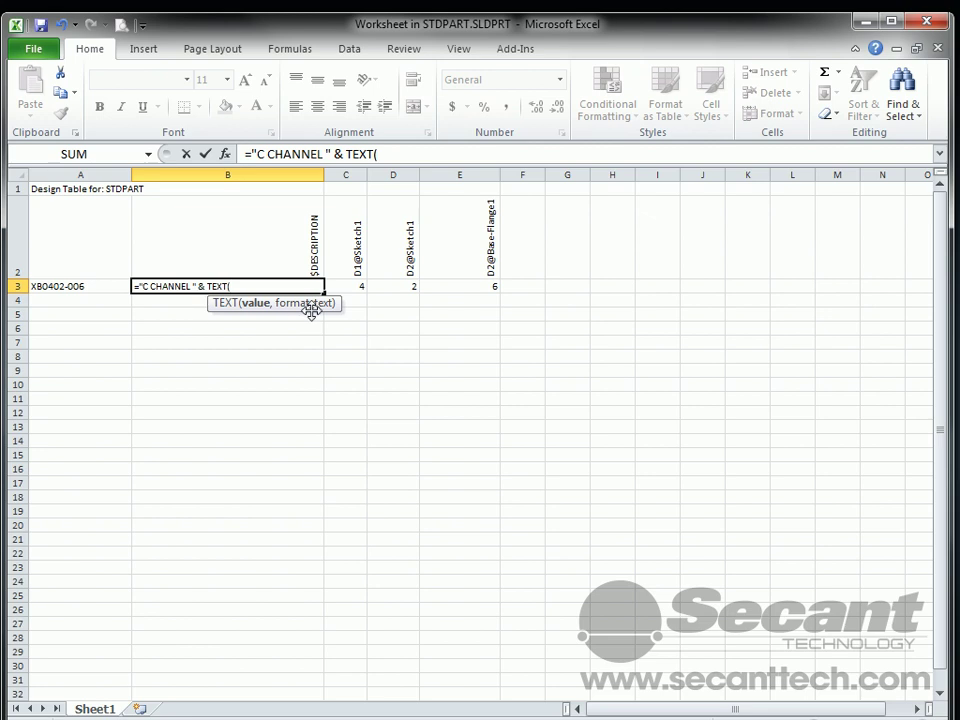
pyautogui.click(358, 285)
pyautogui.write(',')
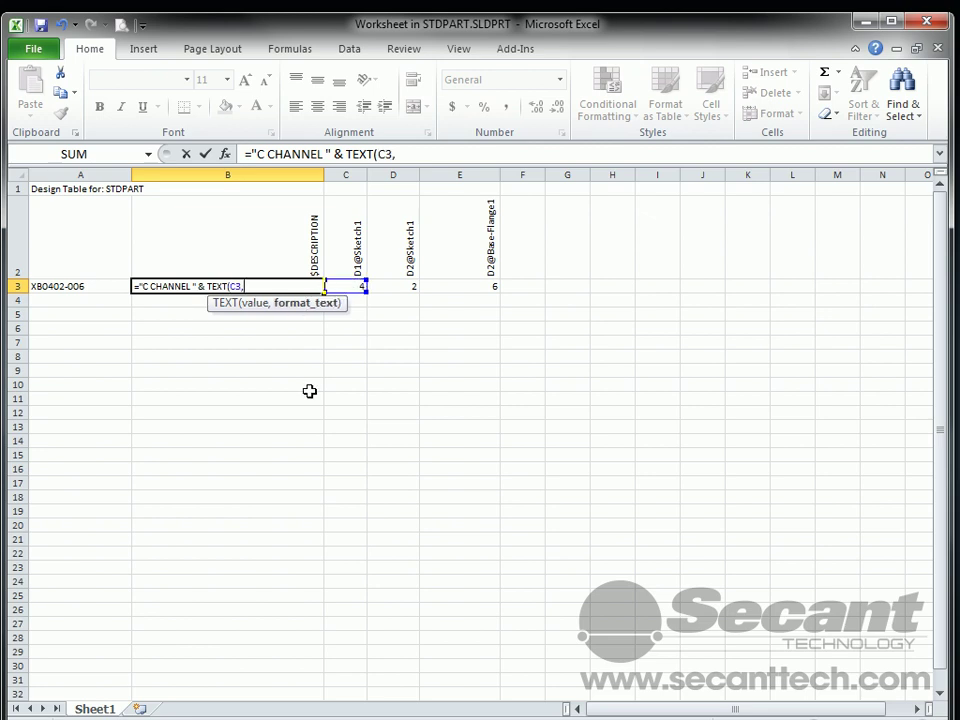
pyautogui.write('"##')
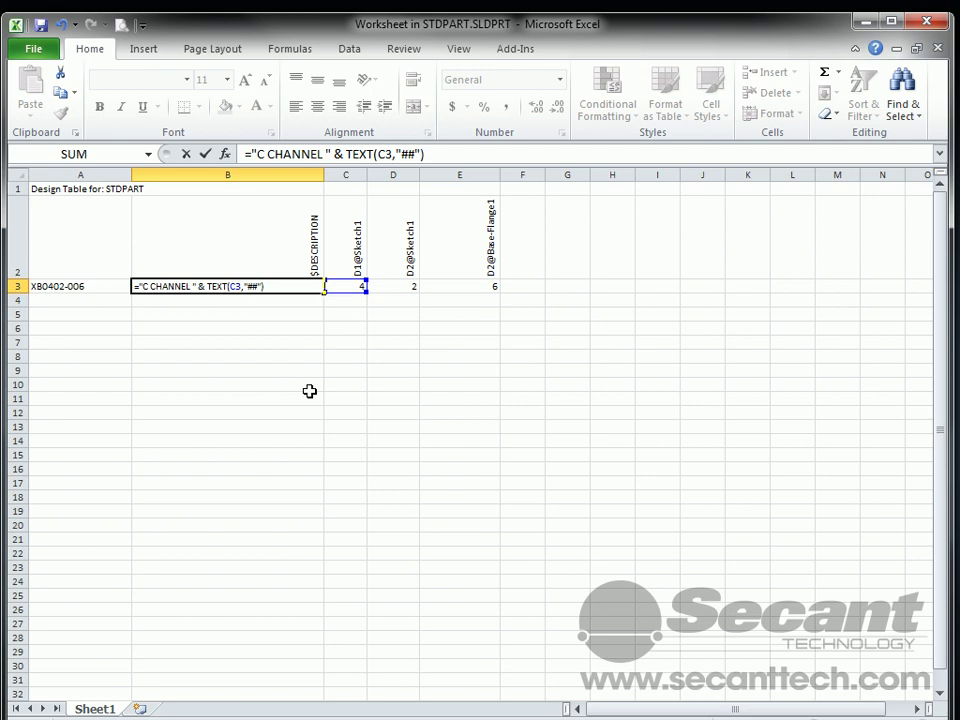
pyautogui.write('") &')
pyautogui.press('BackSpace')
pyautogui.write('X " & TEXT(')
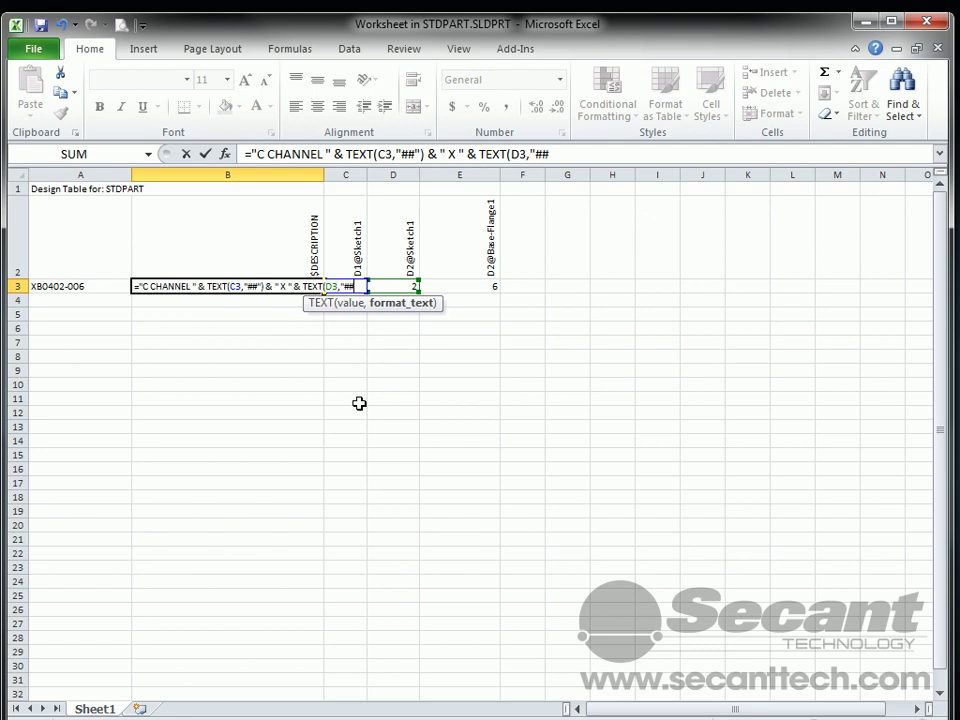
pyautogui.press('Return')
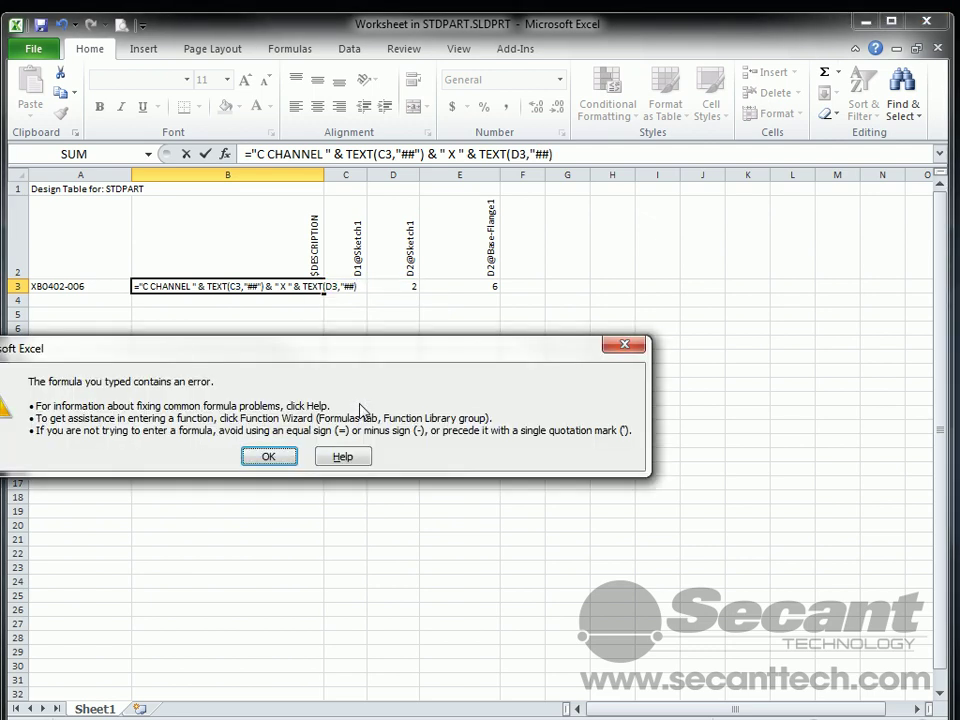
pyautogui.click(268, 457)
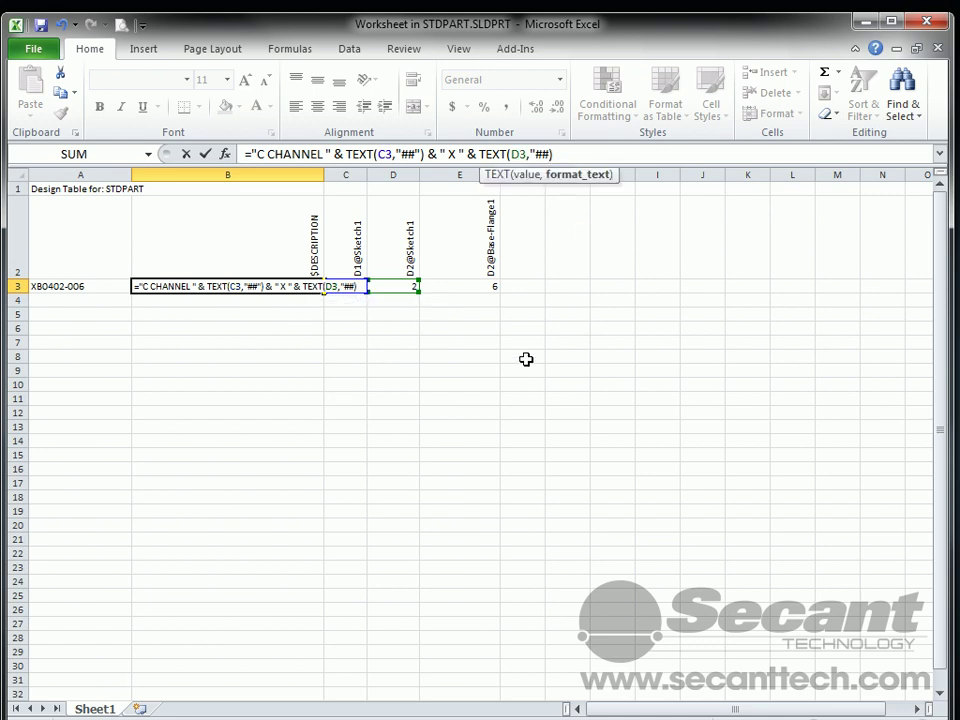
pyautogui.press('Return')
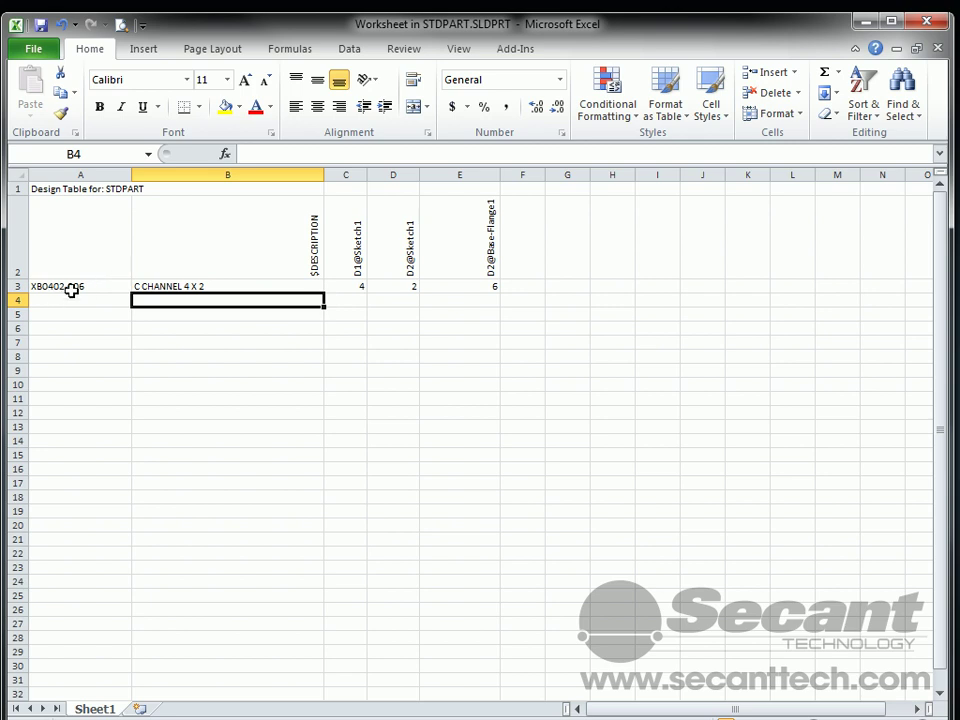
# - Make E4 the flange value from E3 plus 1
pyautogui.click(356, 286)
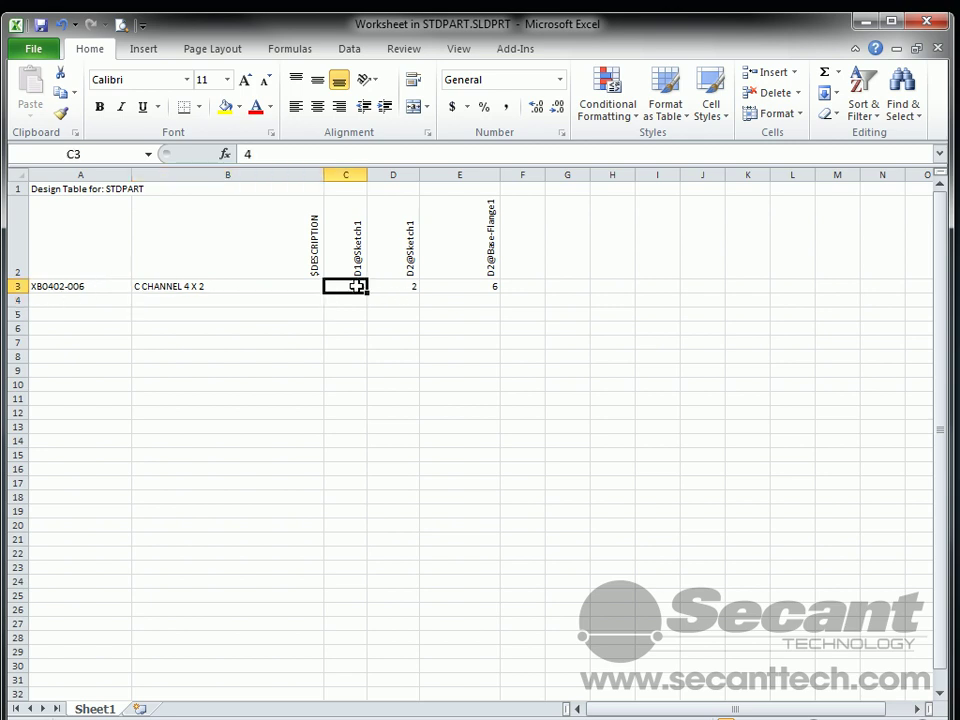
pyautogui.click(464, 302)
pyautogui.write('+E3')
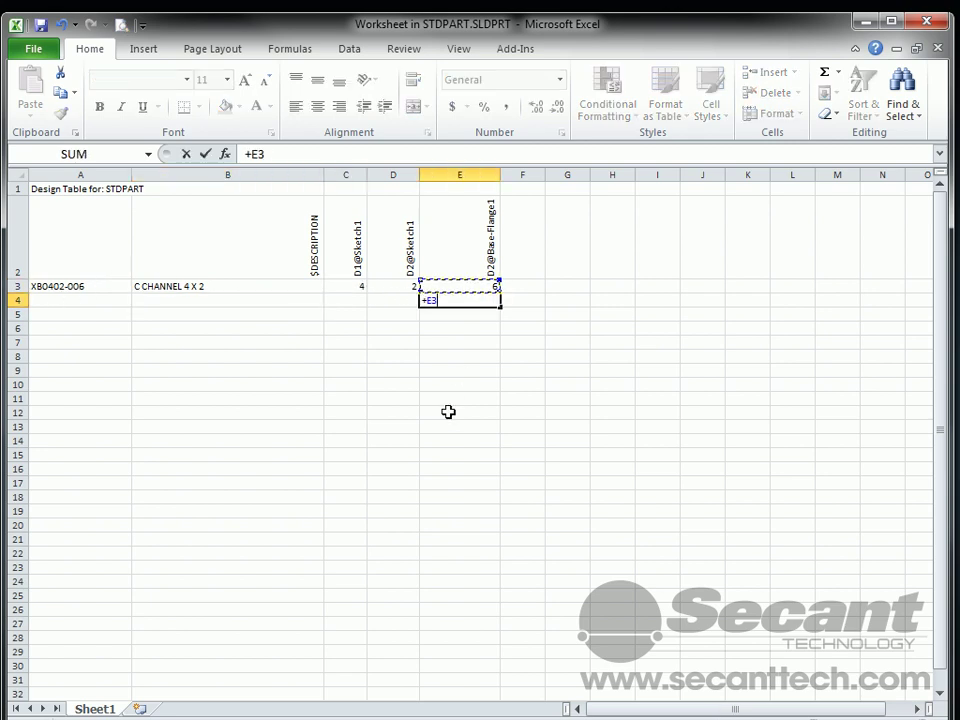
pyautogui.write('+1')
pyautogui.press('Return')
# - Enter 4 and 2 in C4:D4 and copy row C4:E4 down through row 20
pyautogui.press('Up')
pyautogui.press('Left')
pyautogui.press('Left')
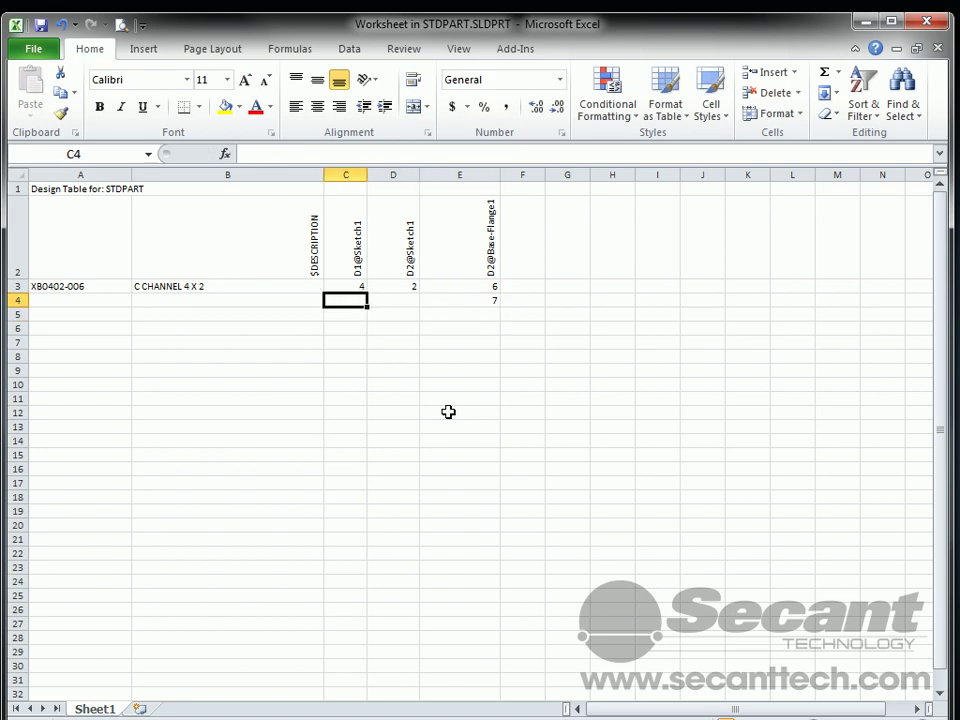
pyautogui.write('4')
pyautogui.press('Tab')
pyautogui.write('2')
pyautogui.press('Tab')
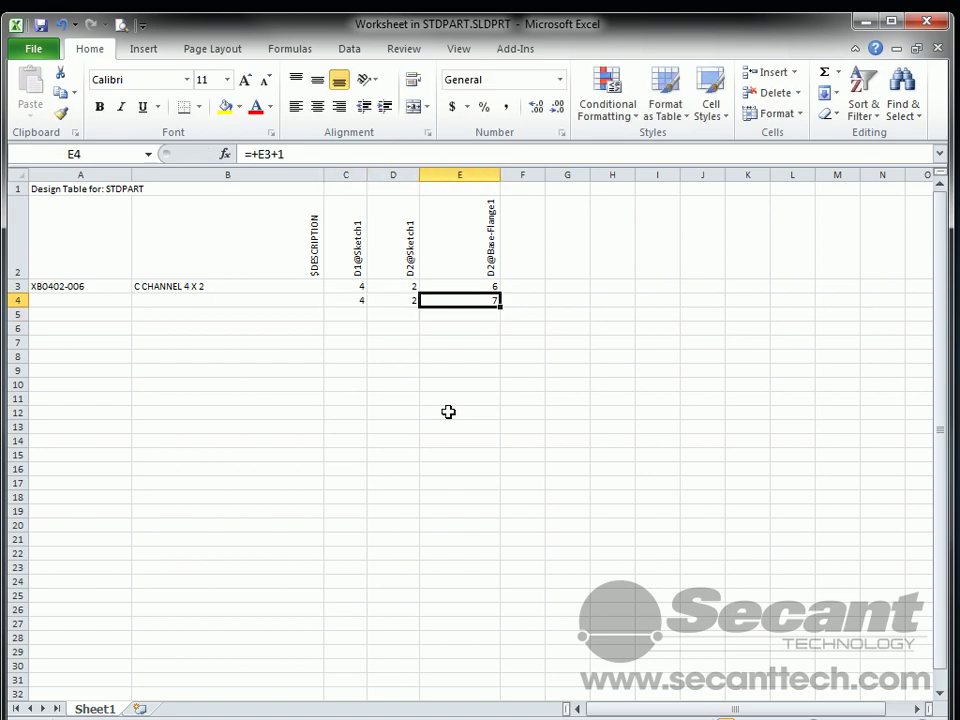
pyautogui.moveTo(361, 307); pyautogui.dragTo(427, 300)
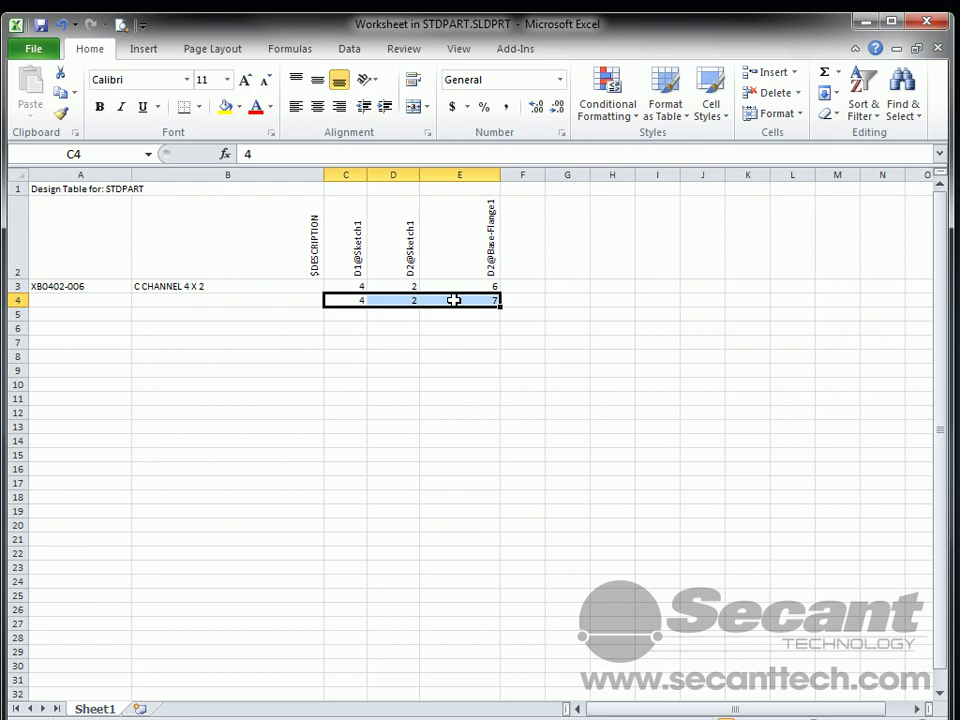
pyautogui.hotkey('ctrl', 'c')
pyautogui.moveTo(349, 314); pyautogui.dragTo(356, 523)
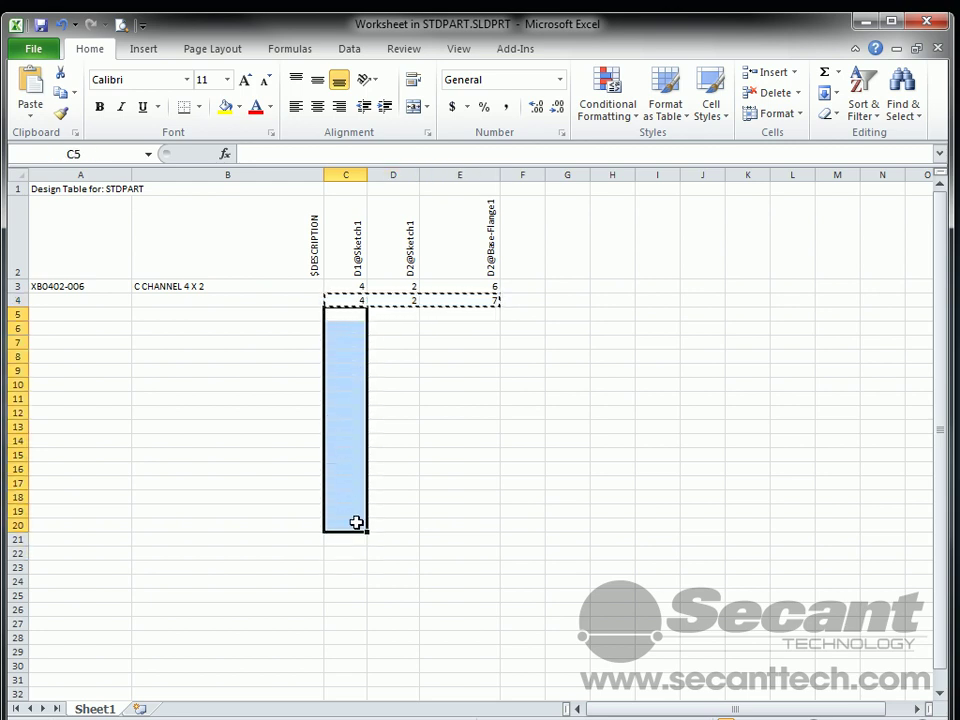
pyautogui.hotkey('ctrl', 'v')
pyautogui.press('Escape')
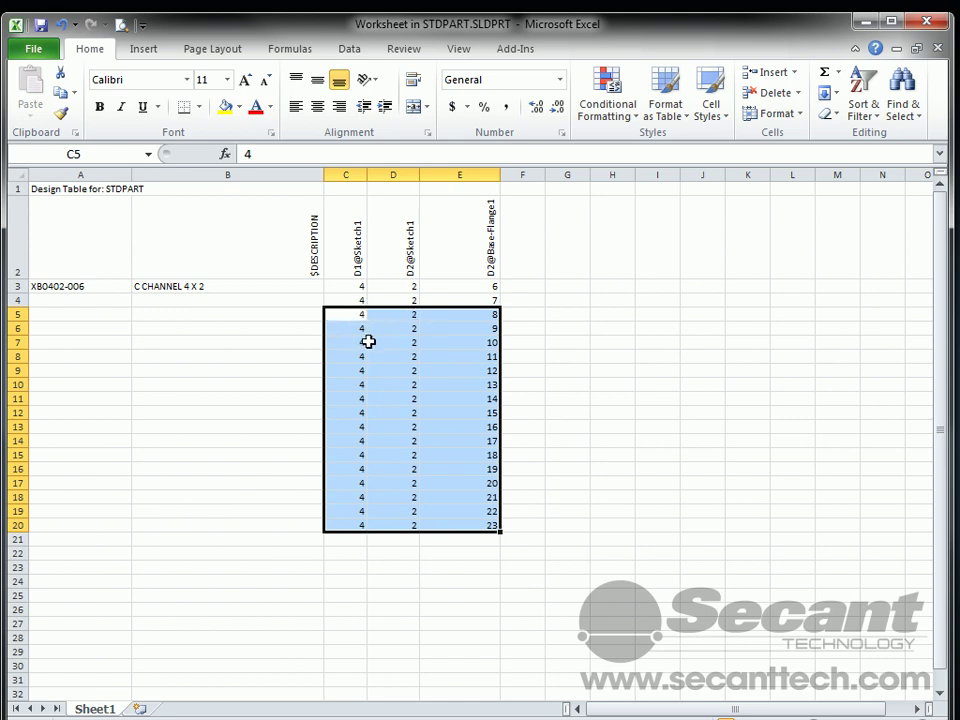
# - Keep C7 at 4 and set D2@Sketch1 to 3 down column D from row 7
pyautogui.click(368, 342)
pyautogui.write('6')
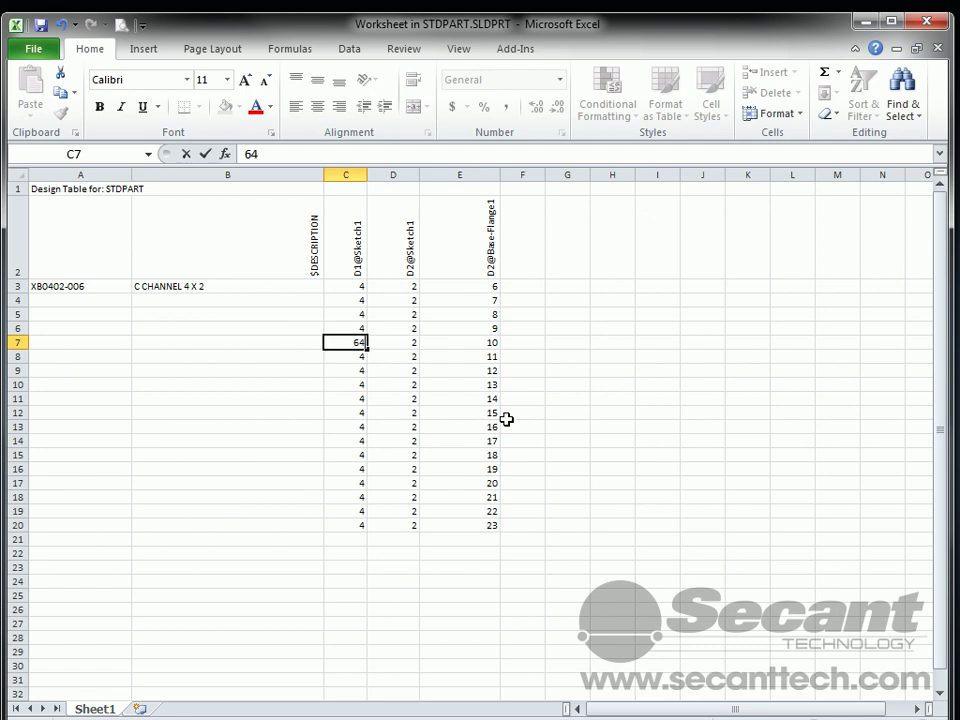
pyautogui.press('Tab')
pyautogui.press('Left')
pyautogui.write('4')
pyautogui.press('Tab')
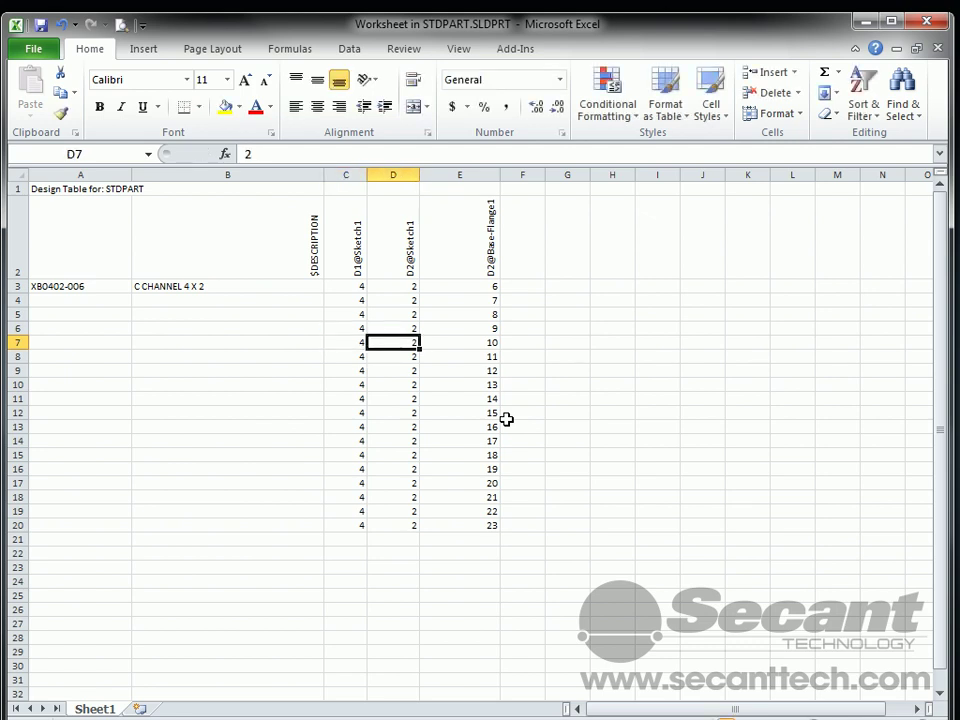
pyautogui.write('3')
pyautogui.press('Return')
pyautogui.write('3')
pyautogui.press('Return')
pyautogui.write('3')
pyautogui.press('Return')
pyautogui.write('3')
pyautogui.press('Return')
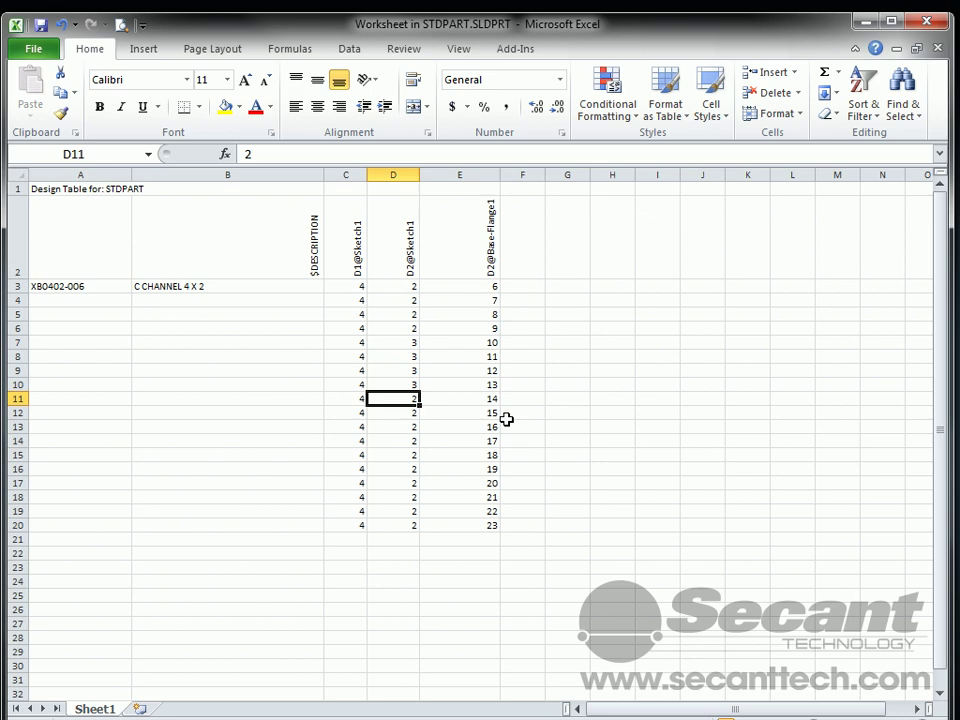
pyautogui.write('3')
# - Set D1@Sketch1 to 6 in cells C12 through C16
pyautogui.press('Return')
pyautogui.press('Left')
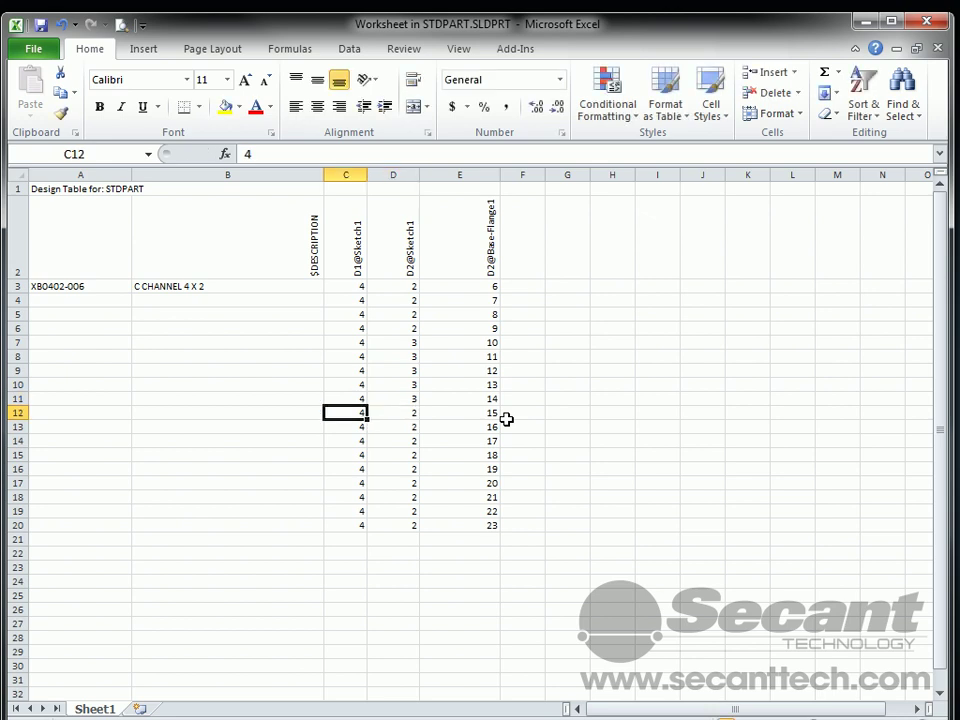
pyautogui.write('6')
pyautogui.press('Return')
pyautogui.write('6')
pyautogui.press('Return')
pyautogui.write('6')
pyautogui.press('Return')
pyautogui.write('6')
pyautogui.press('Return')
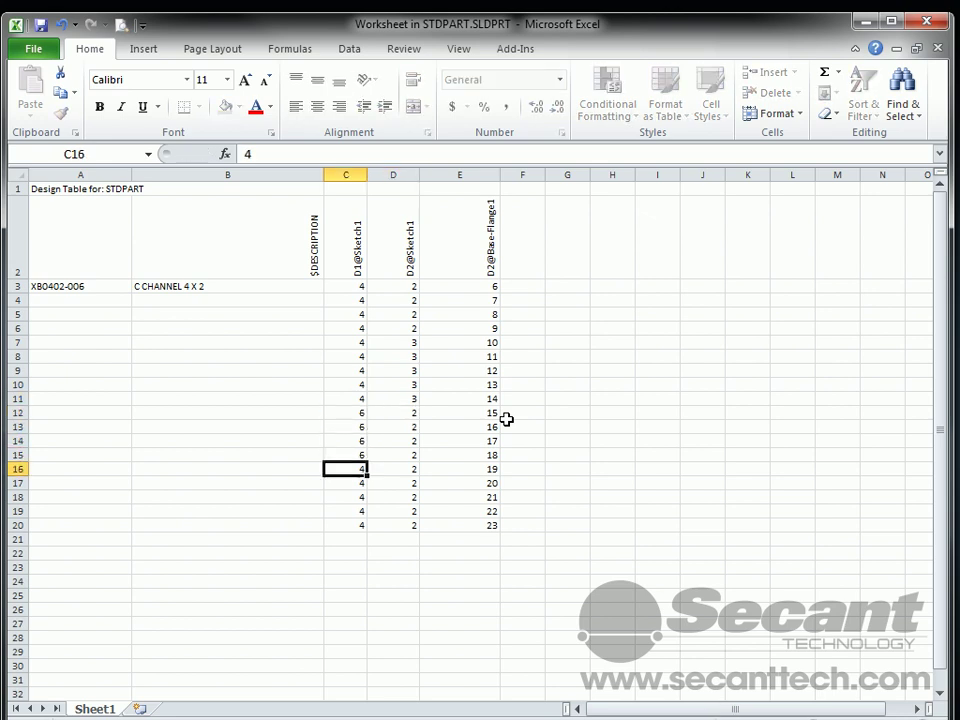
pyautogui.write('6')
pyautogui.press('Tab')
# - Enter 3 in D16 and copy the 6 and 3 of row 16 into rows 17–20
pyautogui.write('3')
pyautogui.hotkey('shift', 'Tab')
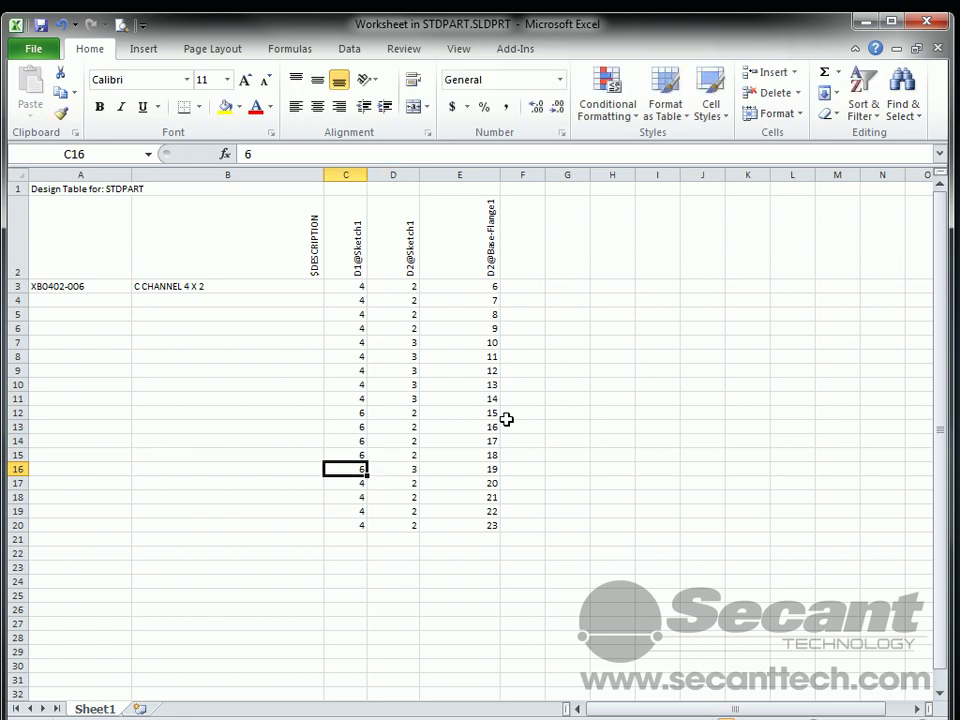
pyautogui.hotkey('shift', 'Right')
pyautogui.press('Down')
pyautogui.hotkey('shift', 'Down')
pyautogui.hotkey('shift', 'Down')
pyautogui.hotkey('shift', 'Down')
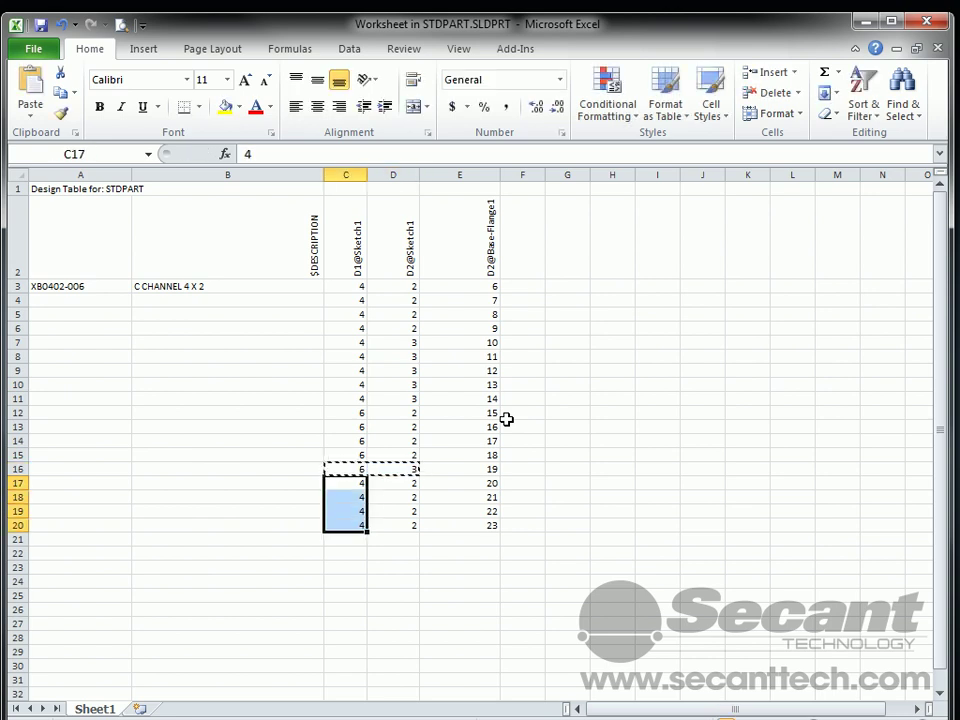
pyautogui.hotkey('ctrl', 'v')
pyautogui.press('Escape')
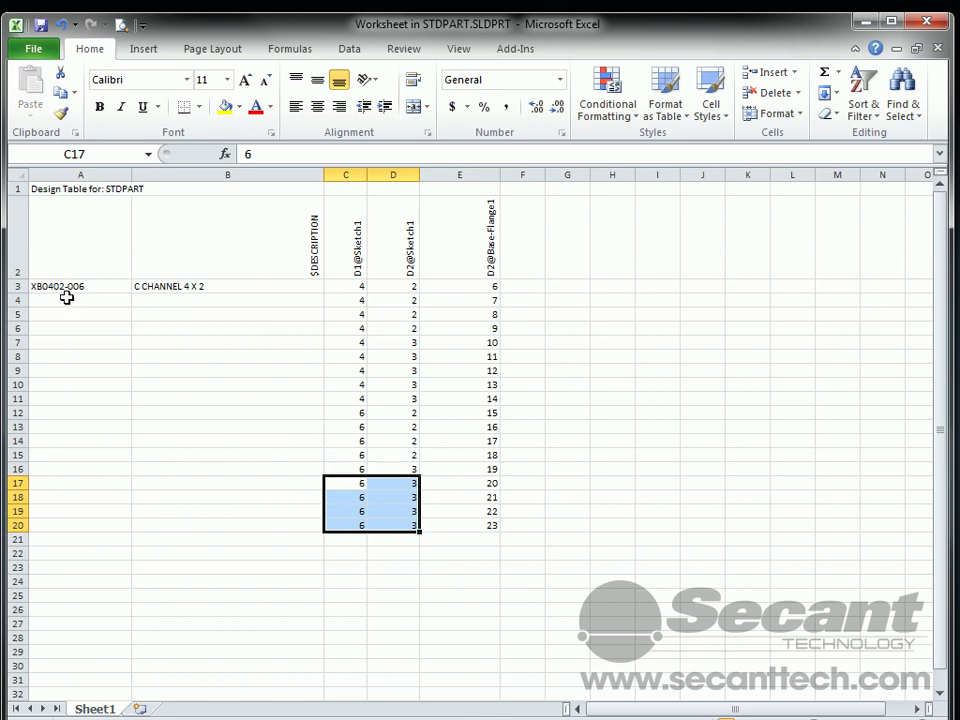
# - Copy the A3:B3 part-number and description formulas into rows 4–20
pyautogui.moveTo(62, 286); pyautogui.dragTo(200, 289)
pyautogui.hotkey('ctrl', 'c')
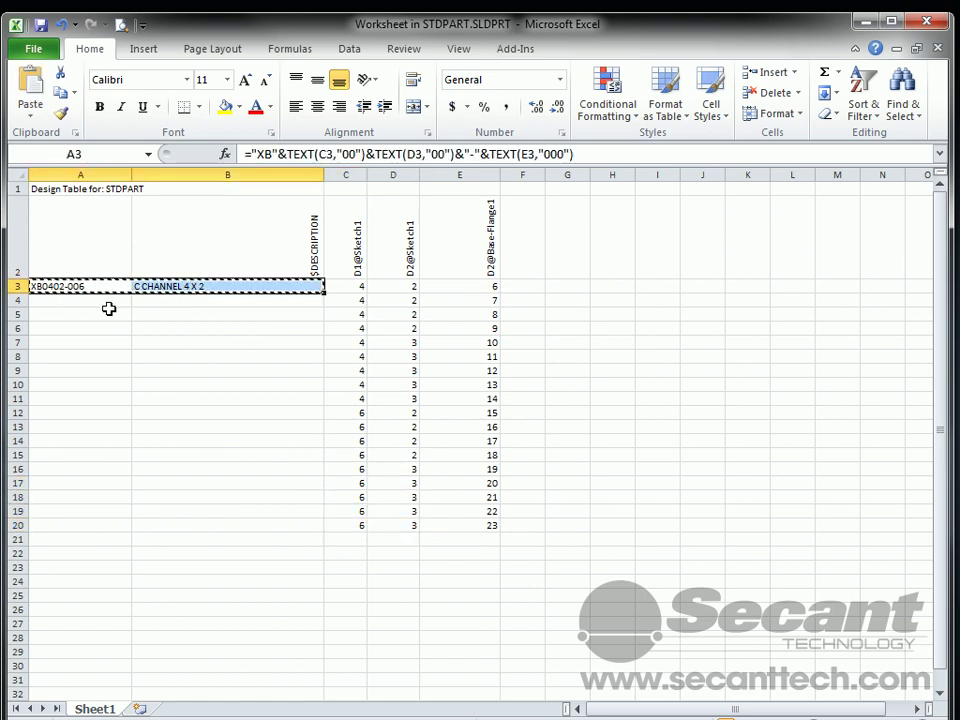
pyautogui.moveTo(100, 302); pyautogui.dragTo(111, 521)
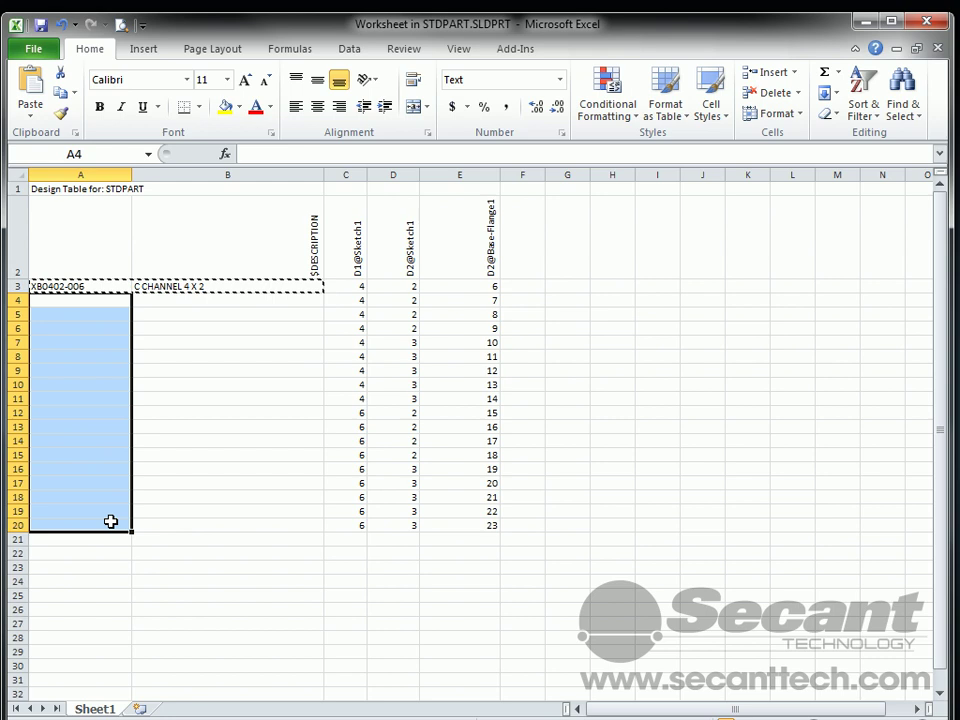
pyautogui.hotkey('ctrl', 'v')
pyautogui.press('Escape')
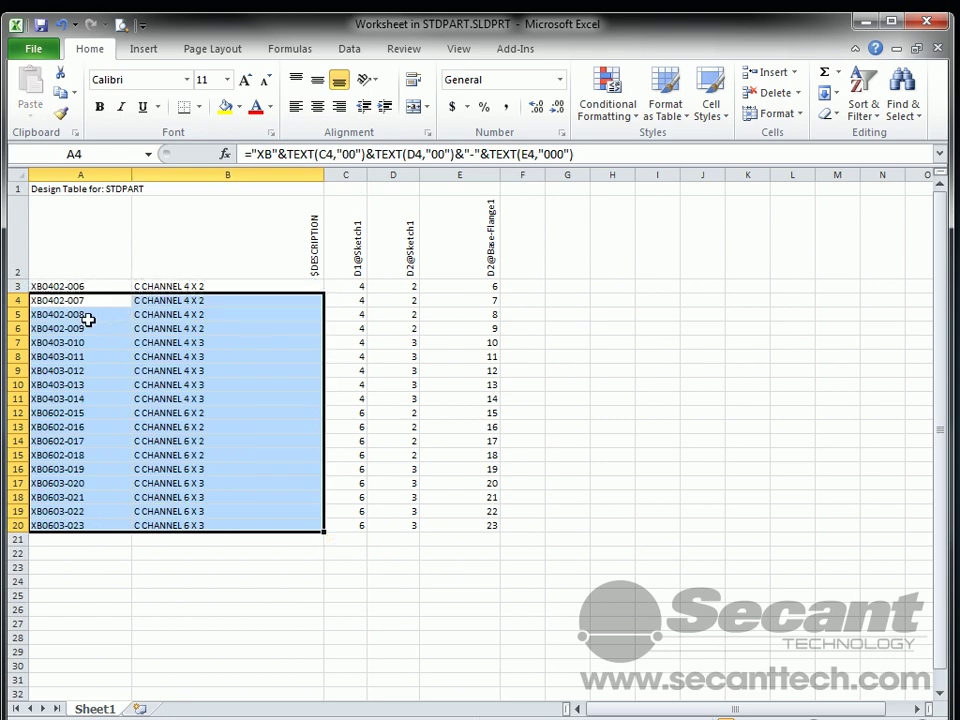
# - Step through the pasted part numbers, descriptions and row 20 values to verify them
pyautogui.click(80, 288)
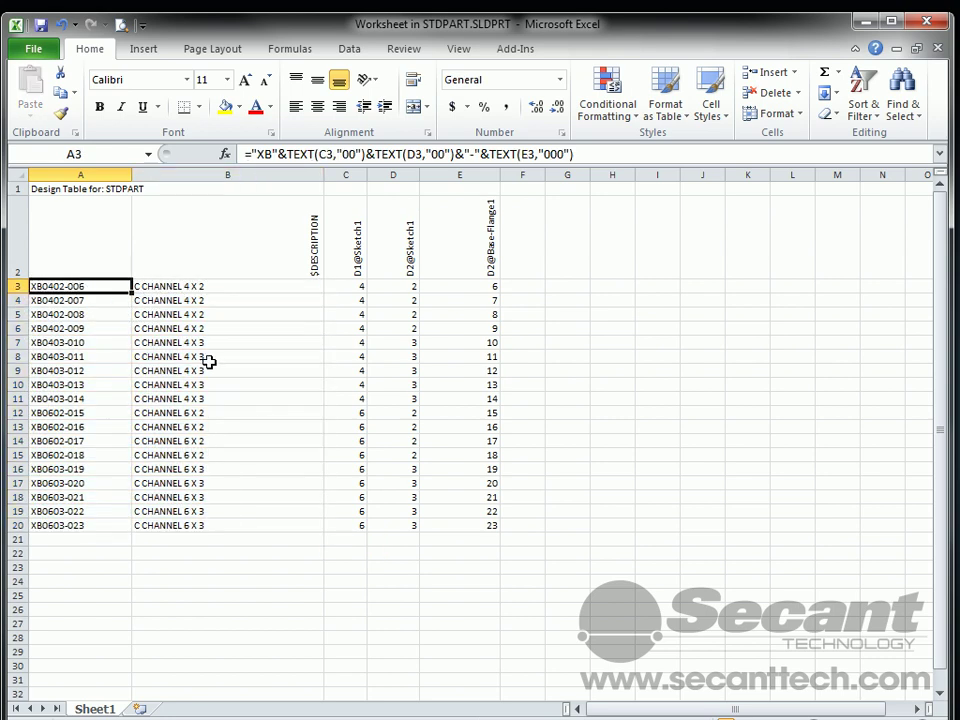
pyautogui.press('Down')
pyautogui.press('Down')
pyautogui.press('Down')
pyautogui.press('Down')
pyautogui.press('Down')
pyautogui.press('Down')
pyautogui.press('Down')
pyautogui.press('Down')
pyautogui.press('Down')
pyautogui.press('Down')
pyautogui.press('Down')
pyautogui.press('Down')
pyautogui.press('Down')
pyautogui.press('Down')
pyautogui.press('Down')
pyautogui.press('Down')
pyautogui.press('Down')
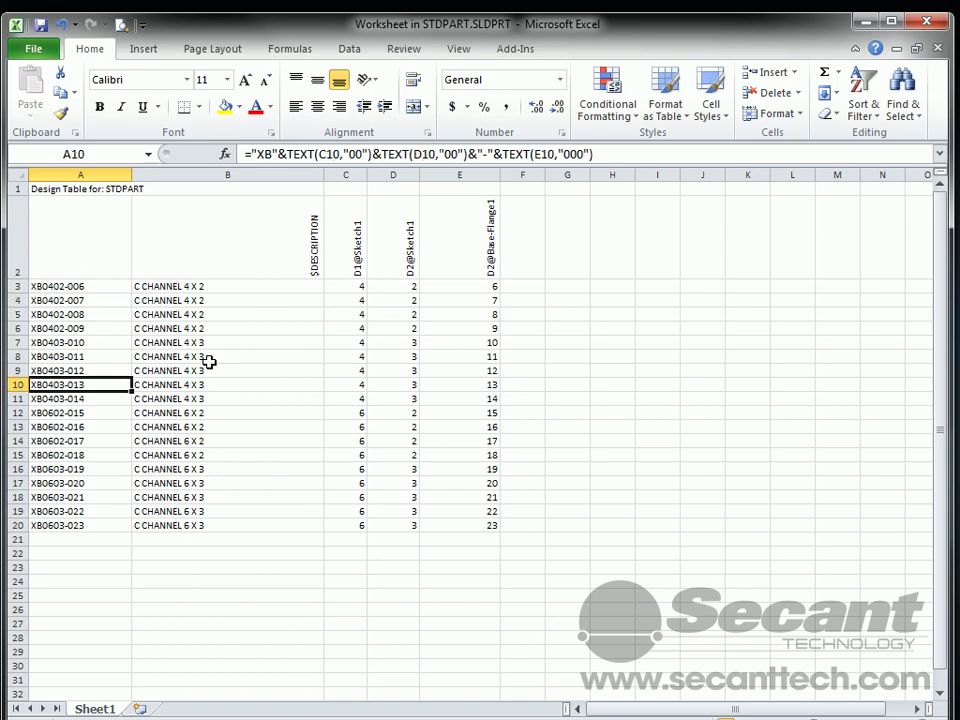
pyautogui.press('Right')
pyautogui.press('Up')
pyautogui.press('Up')
pyautogui.press('Up')
pyautogui.press('Up')
pyautogui.press('Up')
pyautogui.press('Up')
pyautogui.press('Up')
pyautogui.press('Up')
pyautogui.press('Up')
pyautogui.press('Up')
pyautogui.press('Up')
pyautogui.press('Up')
pyautogui.press('Up')
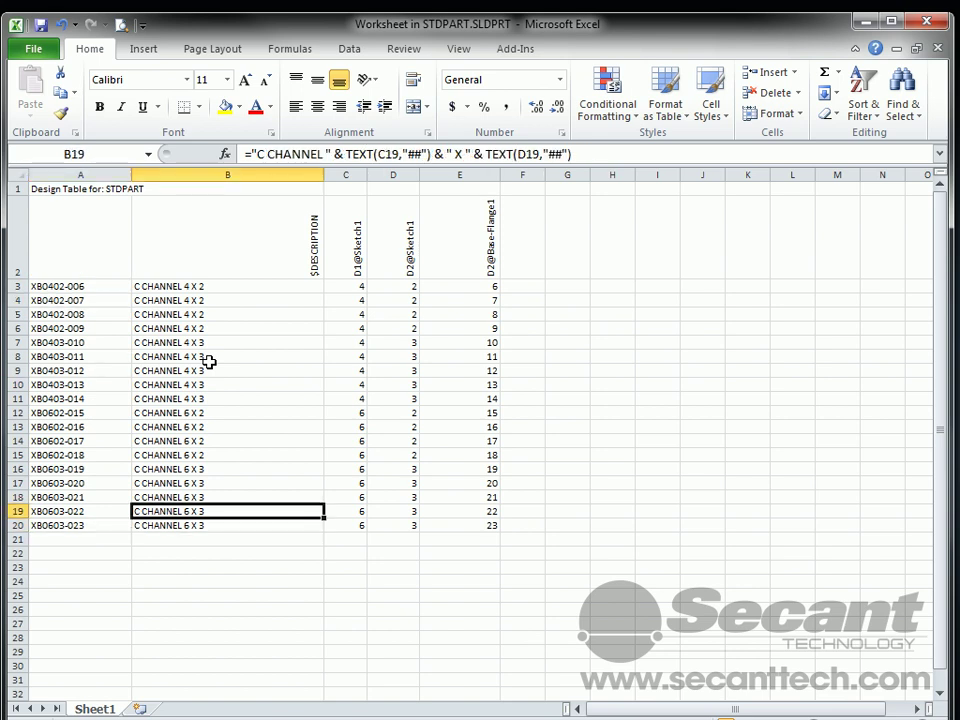
pyautogui.press('Up')
pyautogui.press('Up')
pyautogui.press('Up')
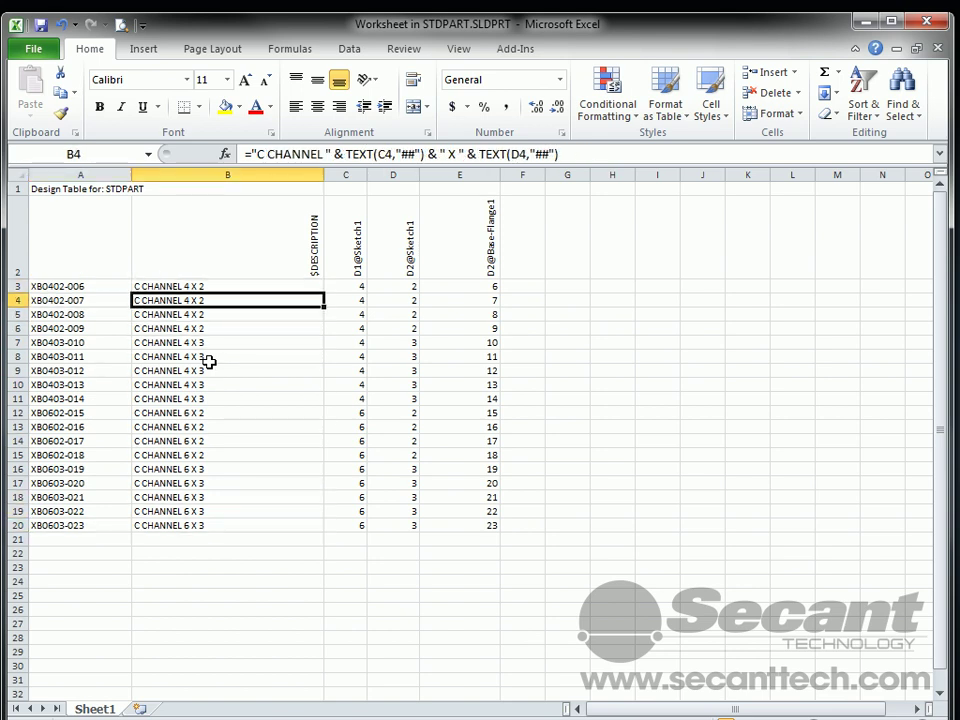
pyautogui.press('Down')
pyautogui.press('Down')
pyautogui.press('Down')
pyautogui.press('Down')
pyautogui.press('Down')
pyautogui.press('Down')
pyautogui.press('Down')
pyautogui.press('Down')
pyautogui.press('Down')
pyautogui.press('Down')
pyautogui.press('Down')
pyautogui.press('Down')
pyautogui.press('Down')
pyautogui.press('Down')
pyautogui.press('Down')
pyautogui.press('Down')
pyautogui.press('Down')
pyautogui.press('Down')
pyautogui.press('Up')
pyautogui.press('Up')
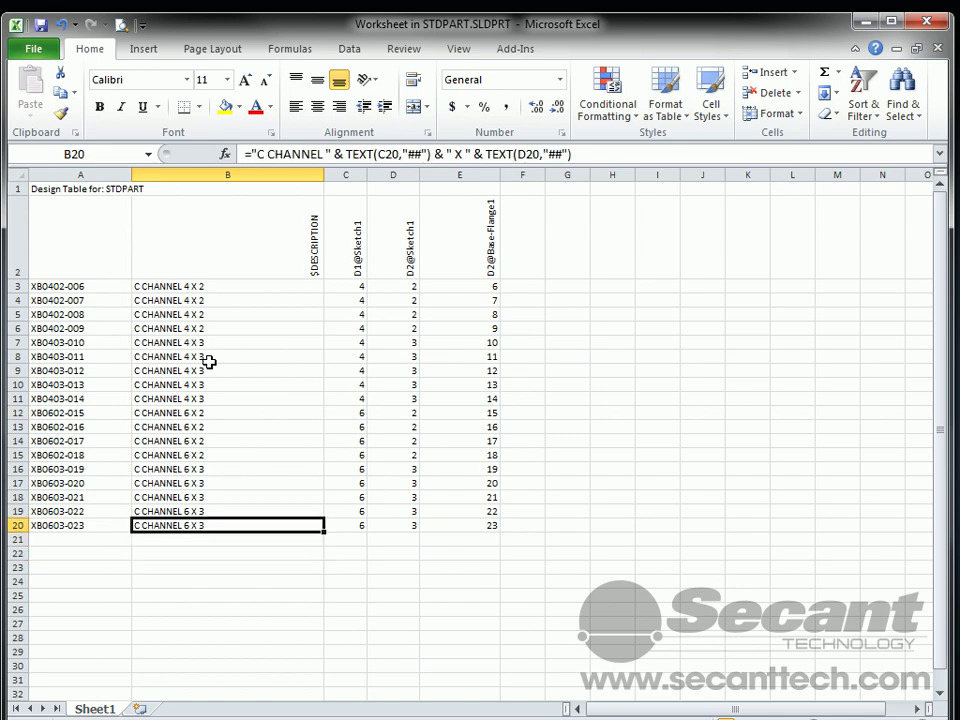
pyautogui.press('Right')
pyautogui.press('Right')
pyautogui.press('Right')
pyautogui.press('Left')
pyautogui.press('Left')
pyautogui.press('Left')
pyautogui.press('Left')
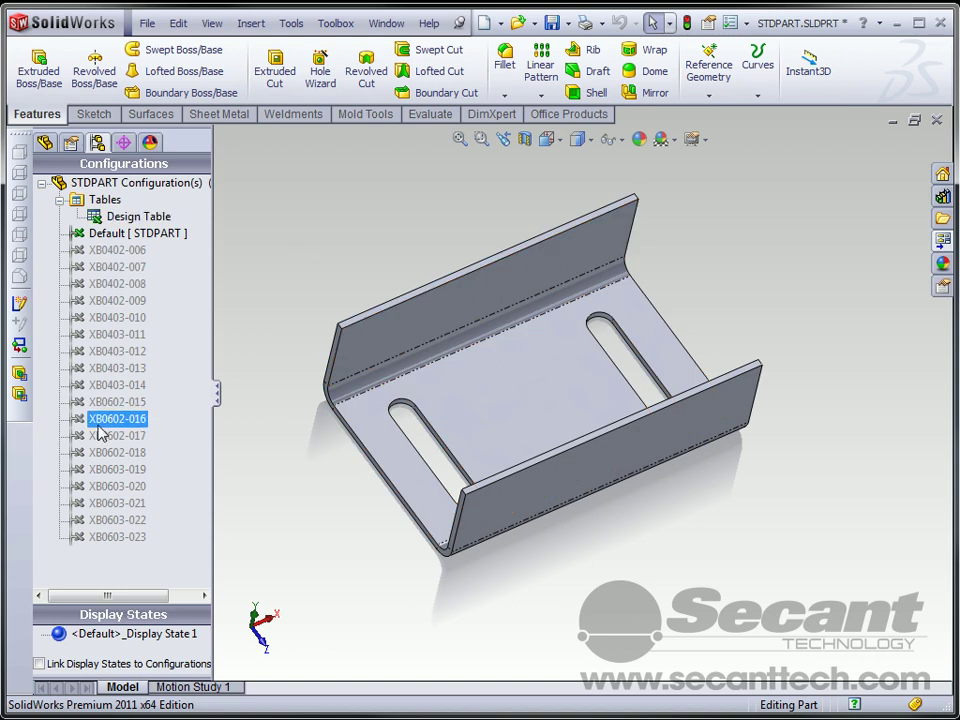
# - Activate XB0603-019, XB0603-023, XB0403-012, XB0403-010 and XB0402-009 in turn, zoomed to fit
pyautogui.doubleClick(110, 469)
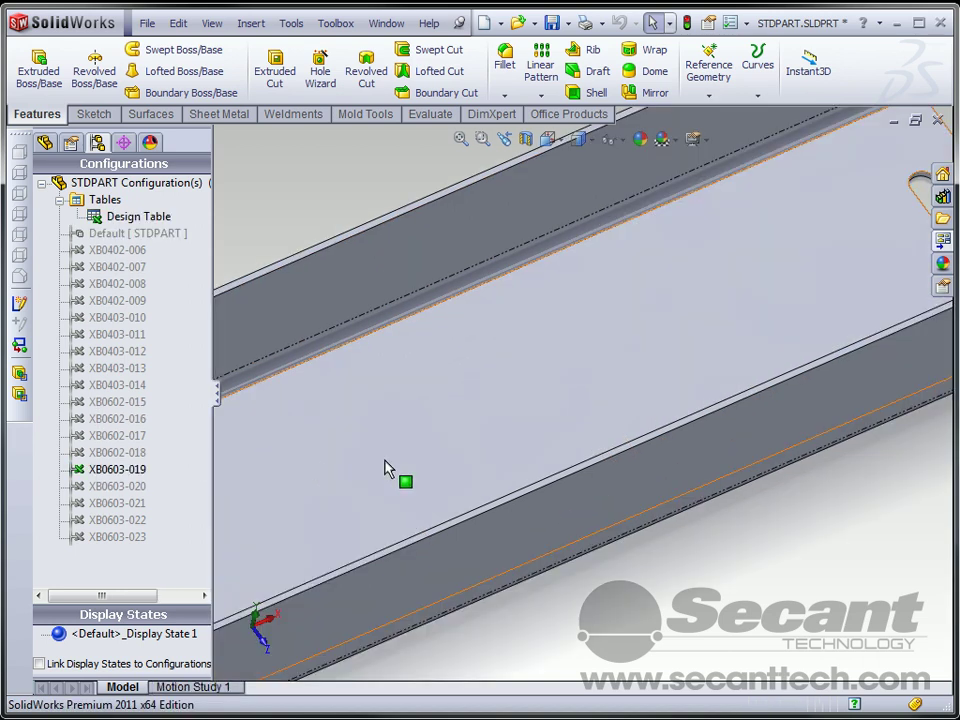
pyautogui.press('f')
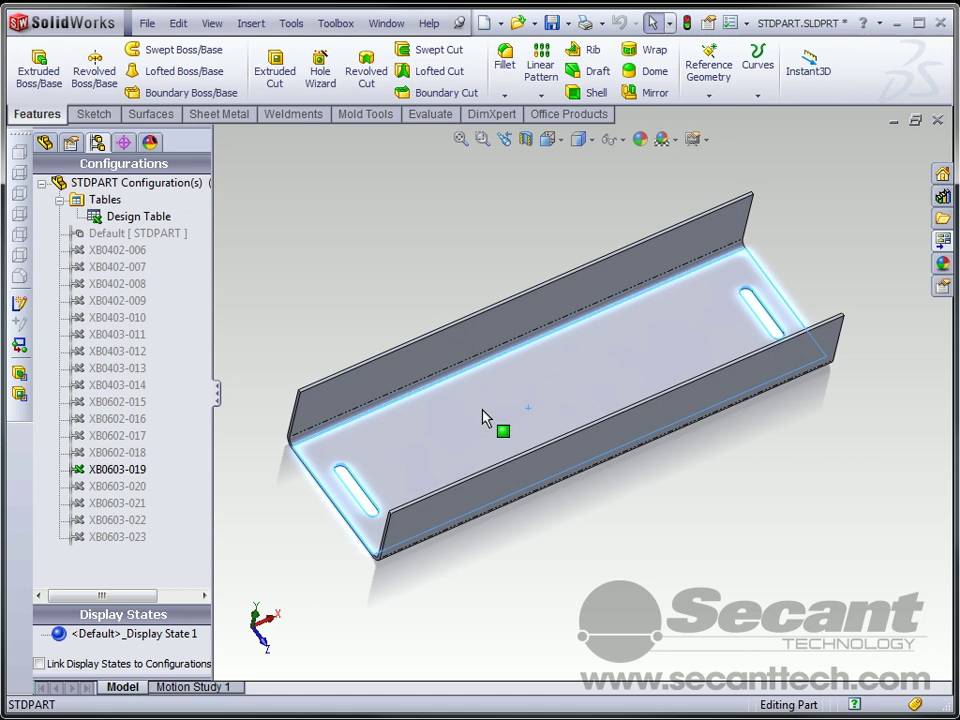
pyautogui.doubleClick(112, 537)
pyautogui.click(118, 470)
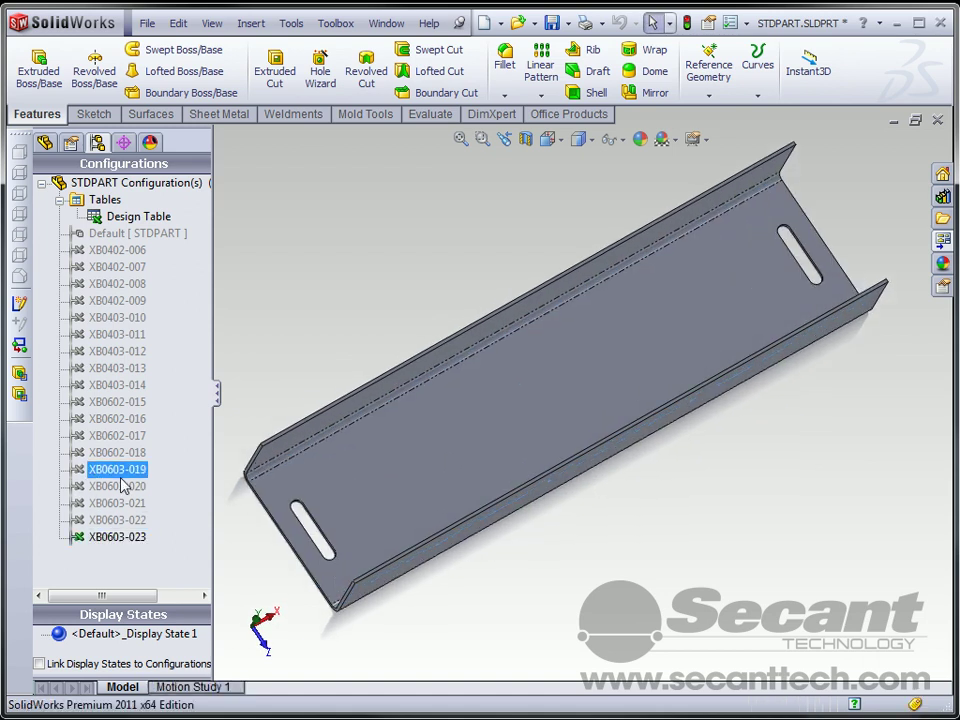
pyautogui.doubleClick(117, 351)
pyautogui.click(110, 335)
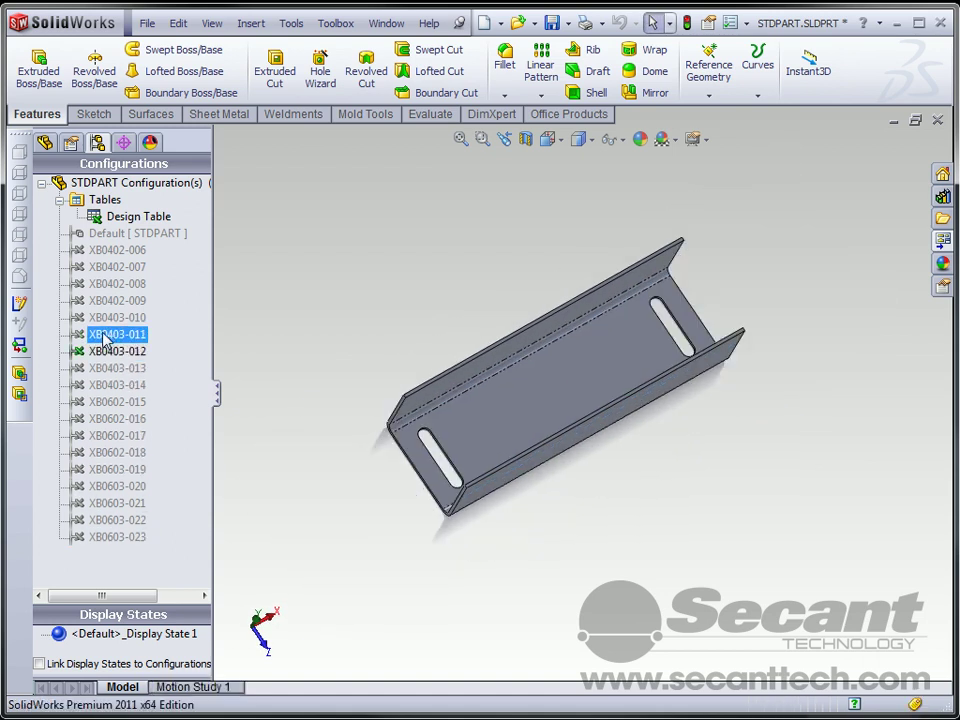
pyautogui.doubleClick(112, 317)
pyautogui.click(120, 300)
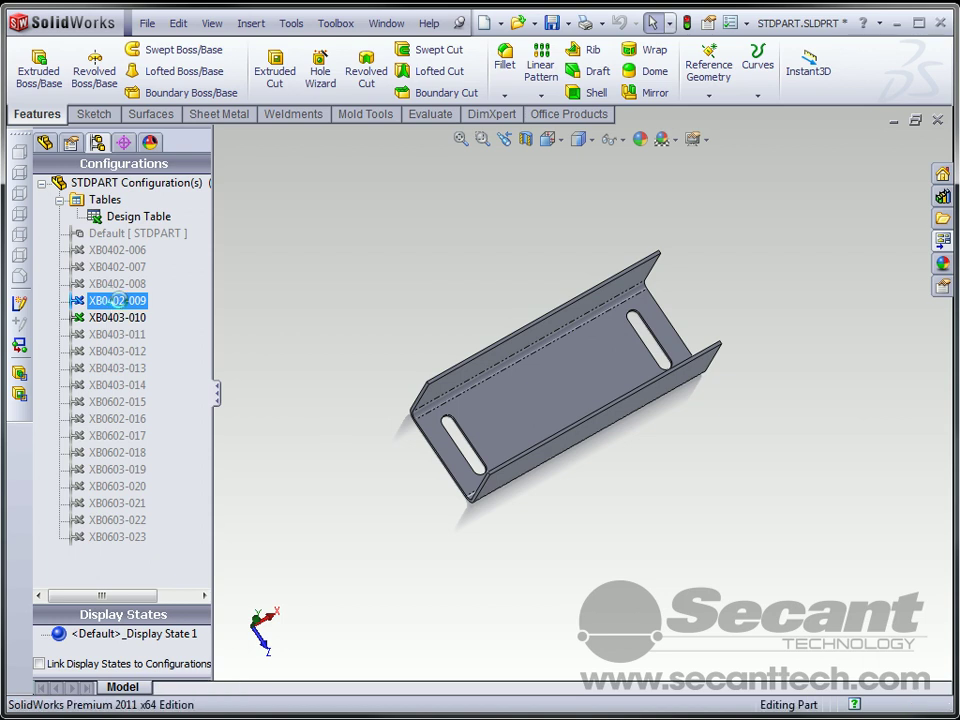
pyautogui.doubleClick(140, 300)
pyautogui.click(114, 283)
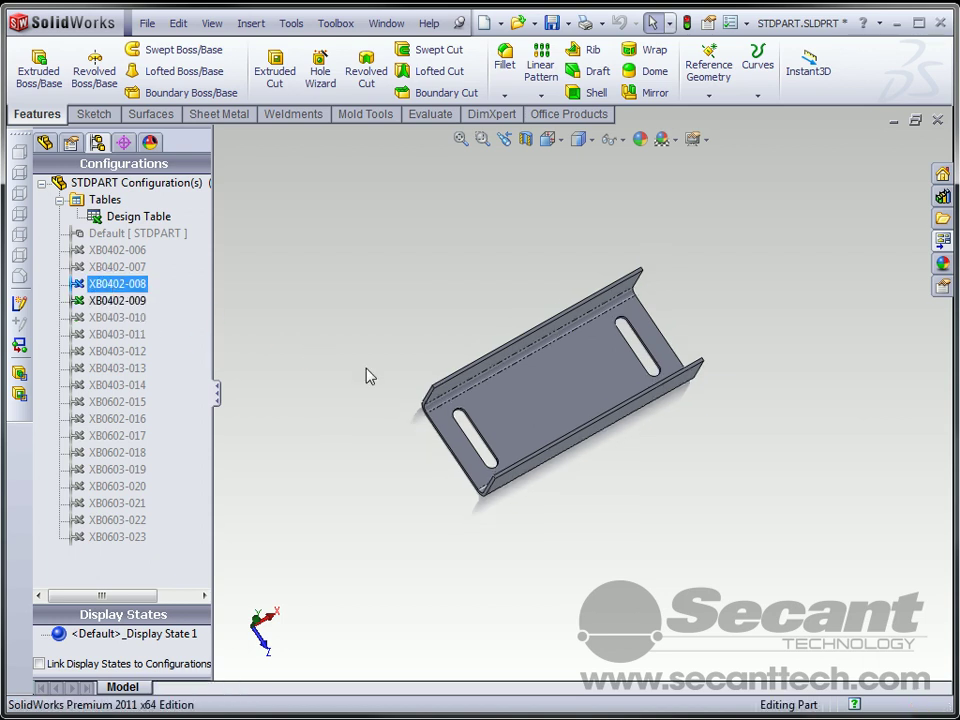
# - Activate configuration XB0603-023 and save the part
pyautogui.click(148, 28)
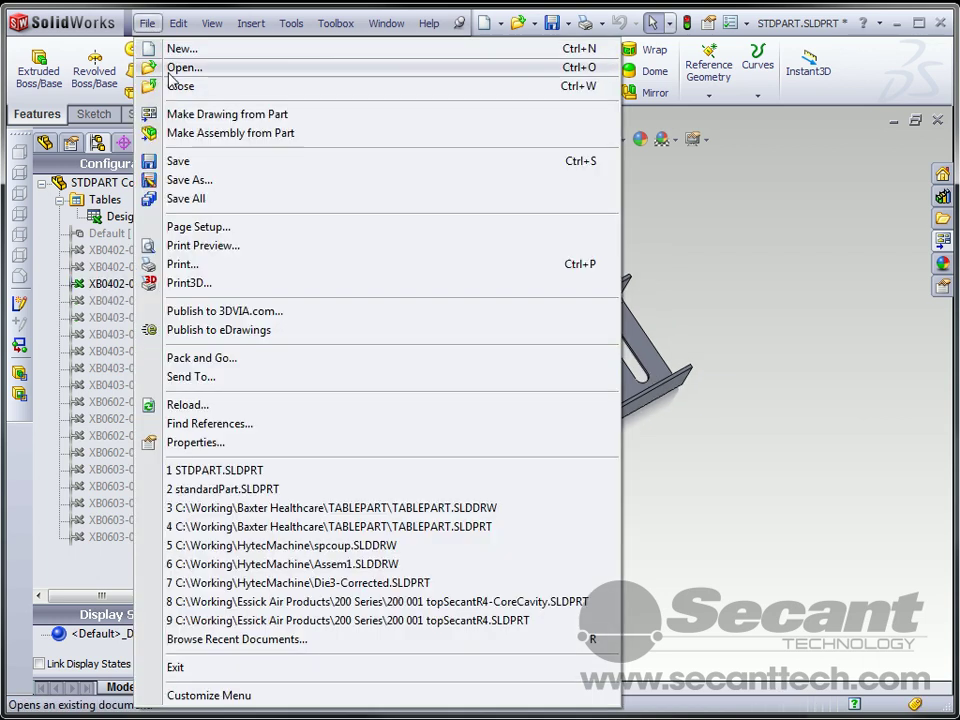
pyautogui.click(718, 231)
pyautogui.click(128, 537)
pyautogui.doubleClick(125, 540)
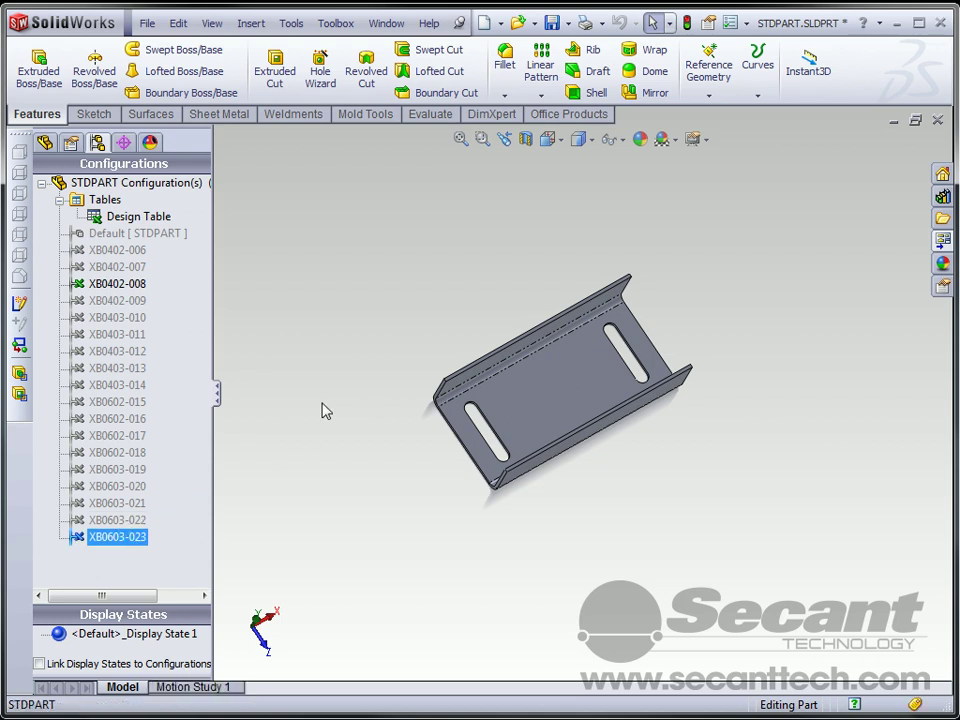
pyautogui.click(147, 23)
pyautogui.click(180, 160)
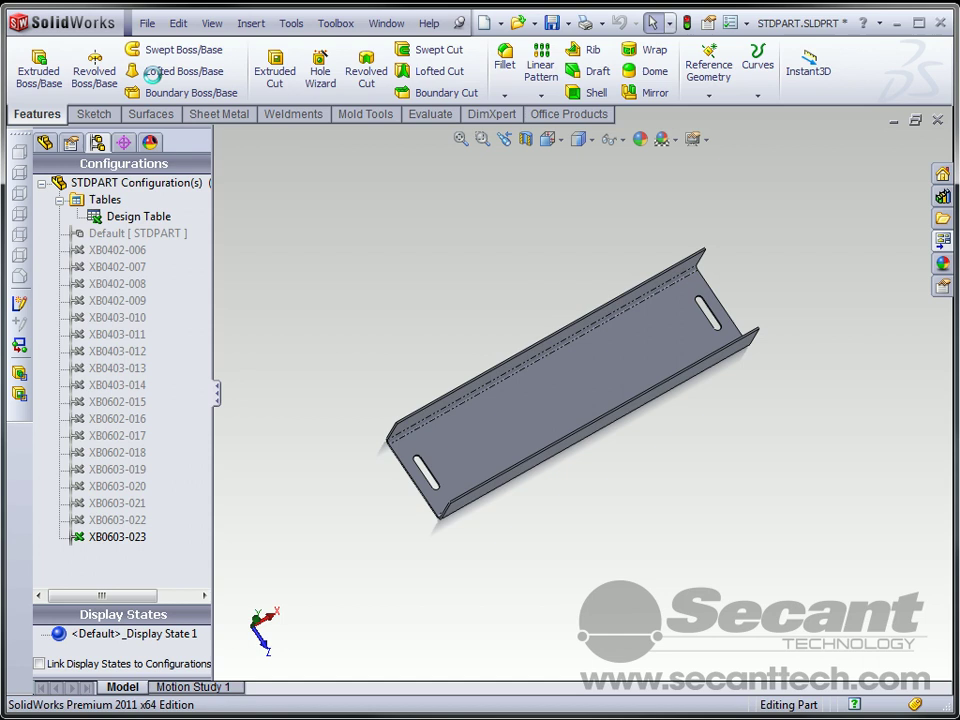
# - Make a drawing from the part using the B-SIZE EPDM template
pyautogui.click(146, 23)
pyautogui.click(180, 114)
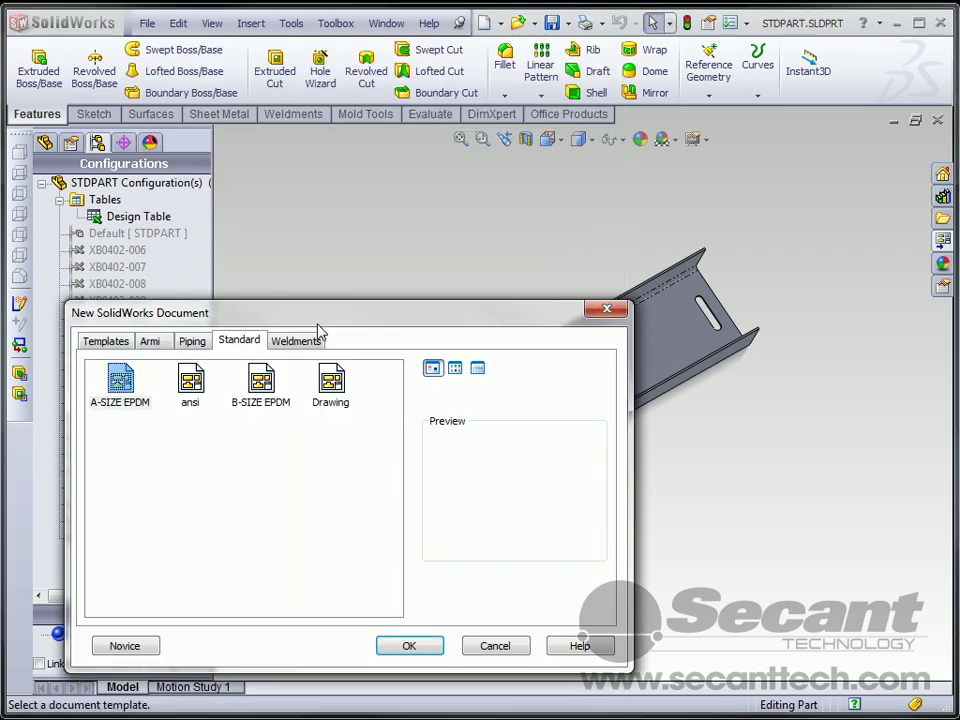
pyautogui.click(264, 393)
pyautogui.click(412, 646)
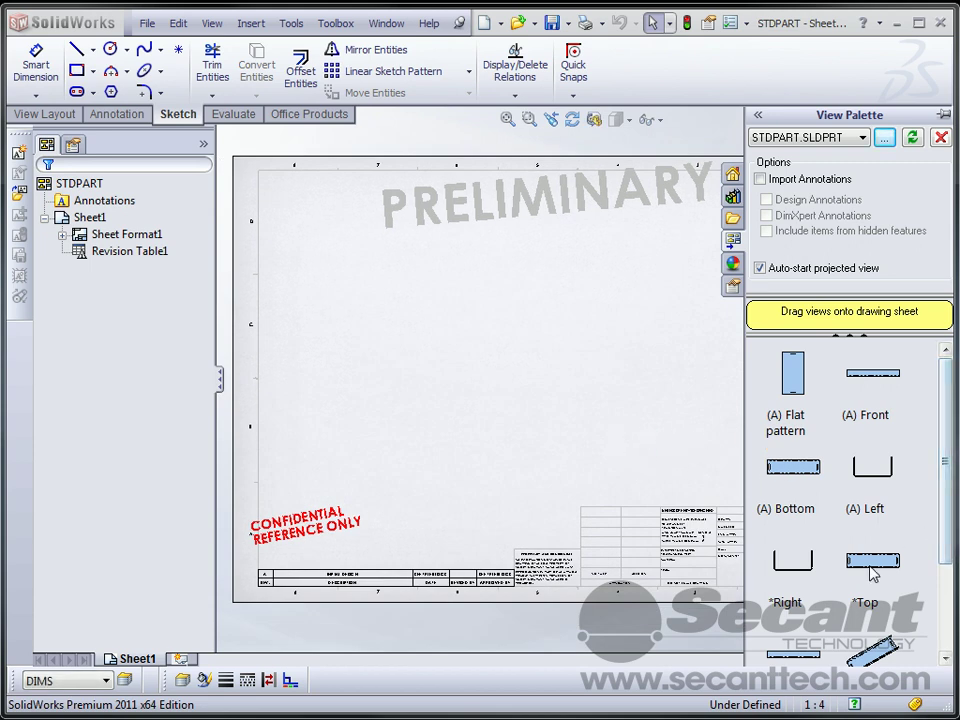
# - Place the top view on the left, the projected end view to its right, and the isometric at upper right
pyautogui.moveTo(873, 573)
pyautogui.mouseDown()
pyautogui.moveTo(437, 407)
pyautogui.moveTo(424, 429)
pyautogui.mouseUp()
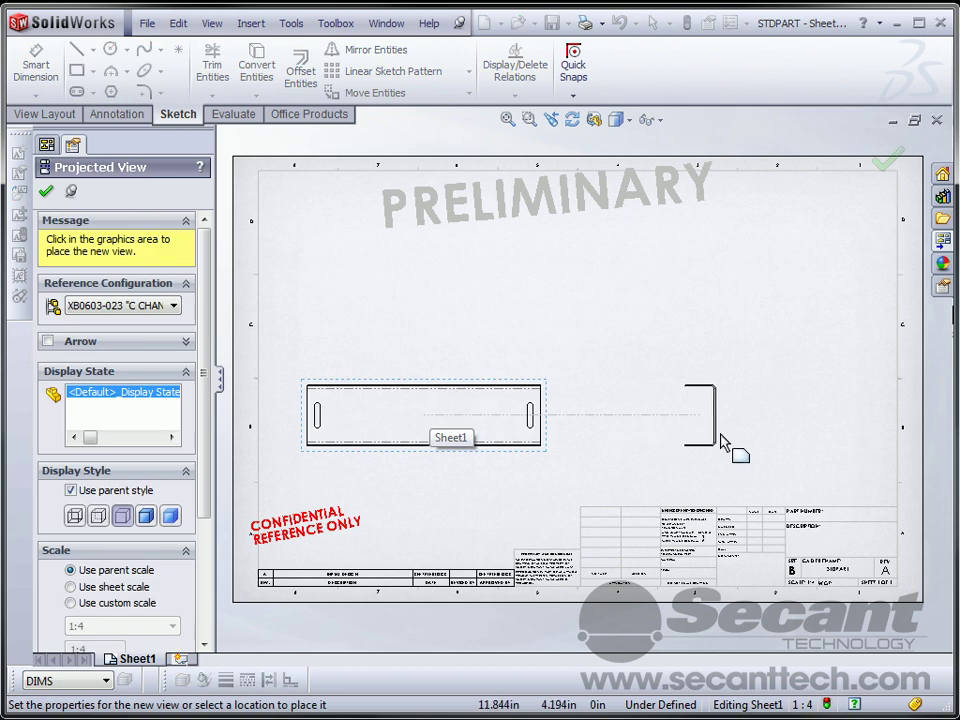
pyautogui.click(763, 332)
pyautogui.moveTo(729, 300); pyautogui.dragTo(796, 346)
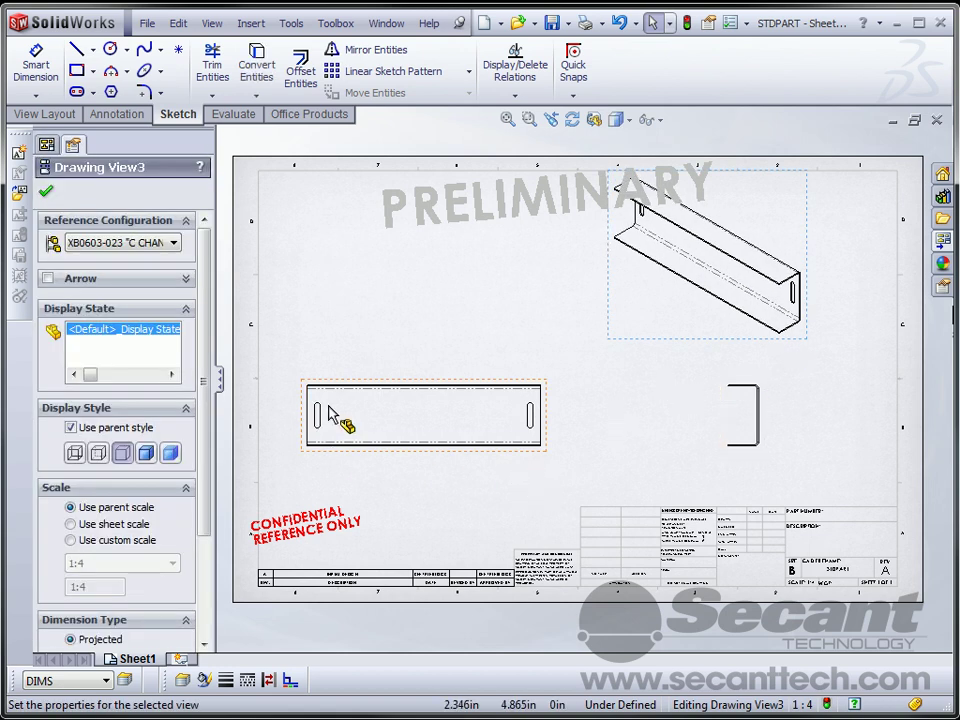
pyautogui.click(315, 347)
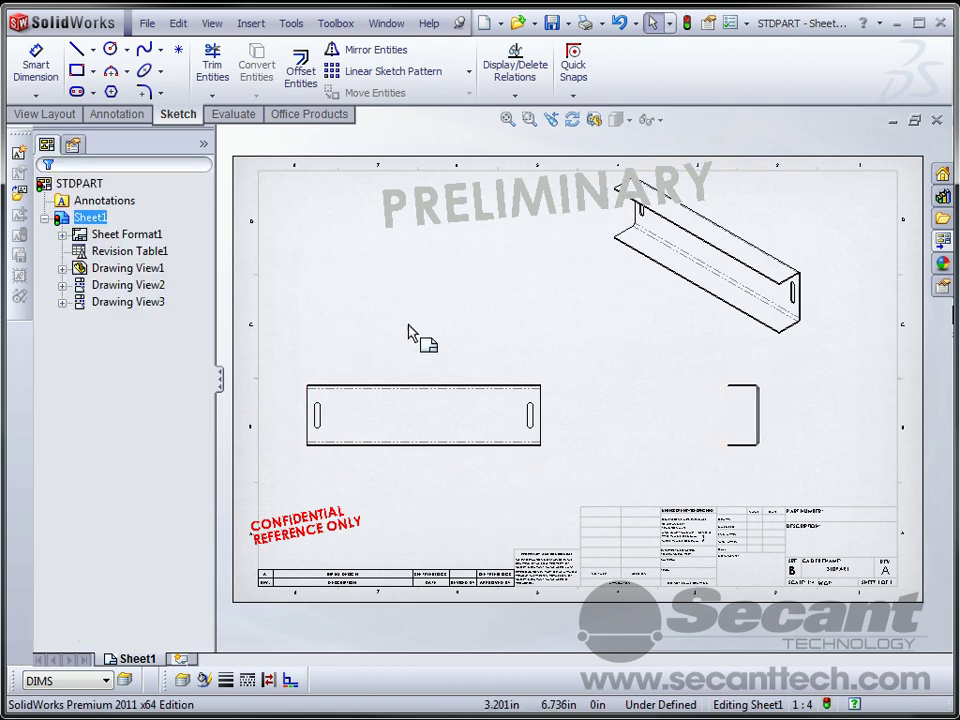
pyautogui.click(675, 321)
pyautogui.click(284, 455)
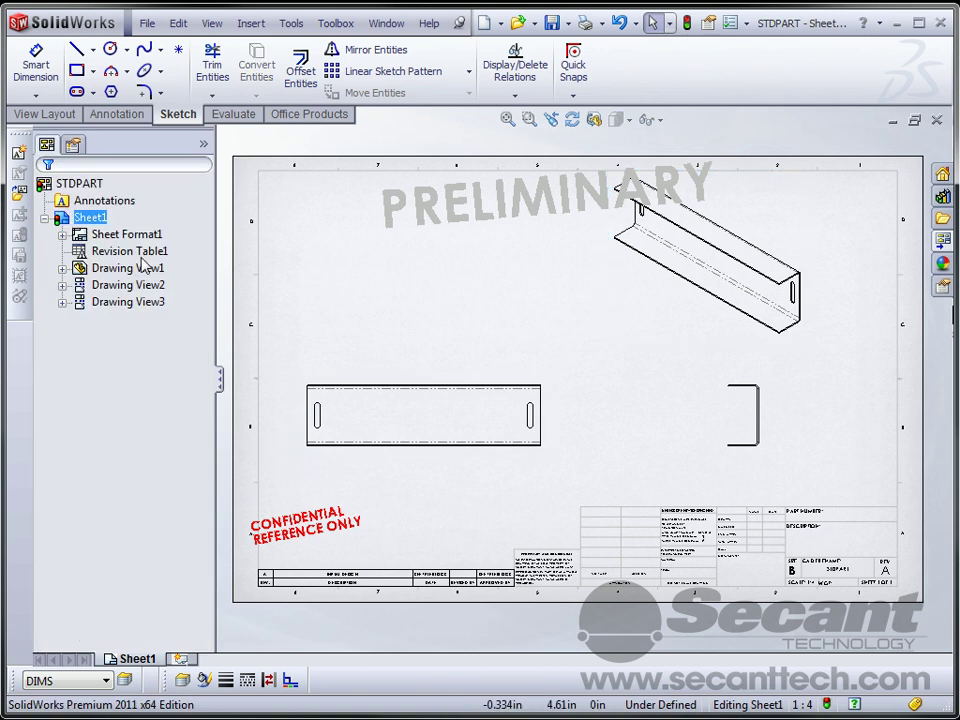
# - Set Sheet1's scale to 1:2 and delete the PRELIMINARY watermark note
pyautogui.rightClick(89, 217)
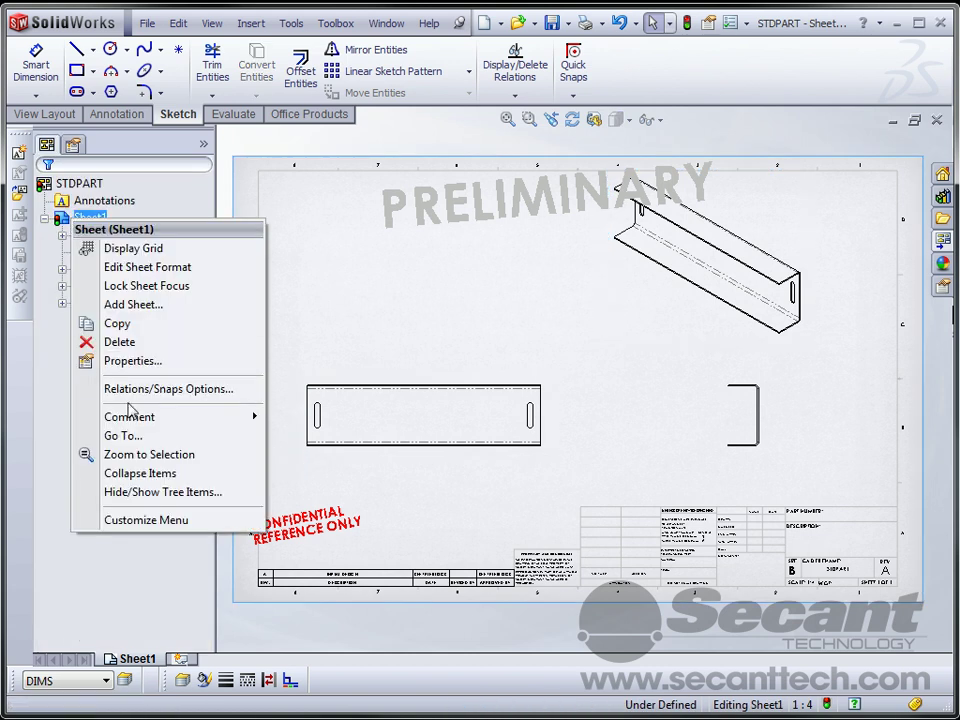
pyautogui.click(138, 362)
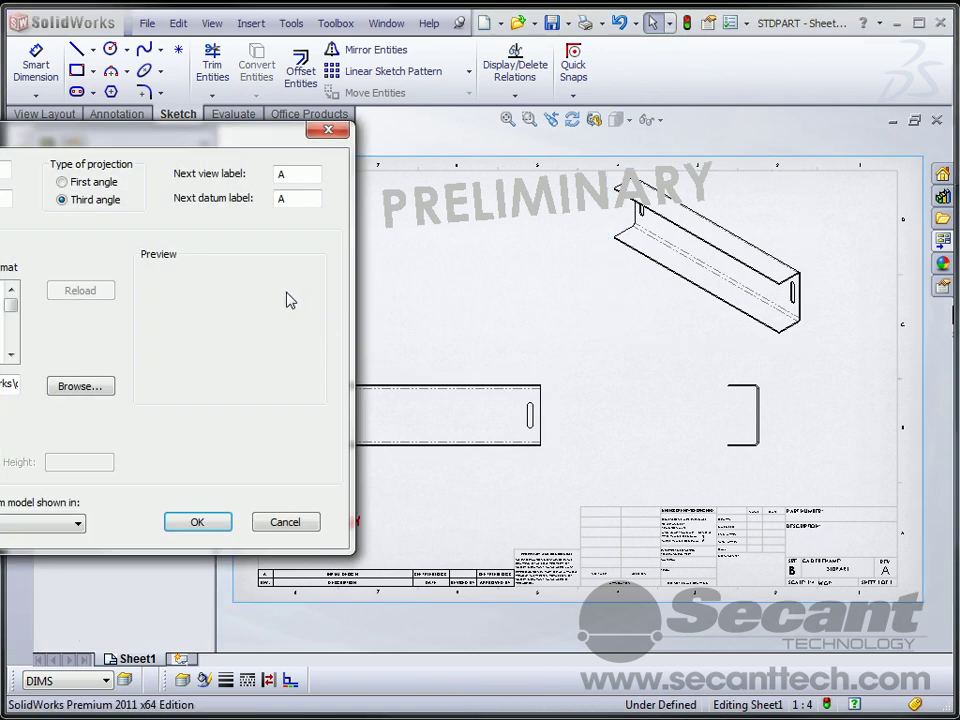
pyautogui.moveTo(152, 141); pyautogui.dragTo(341, 161)
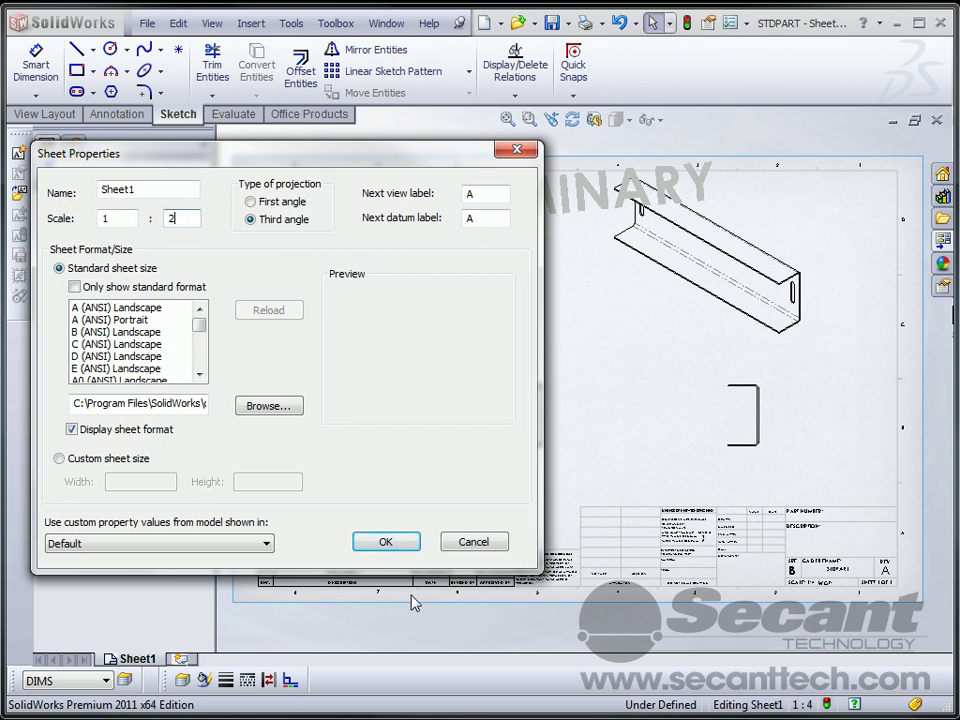
pyautogui.click(386, 542)
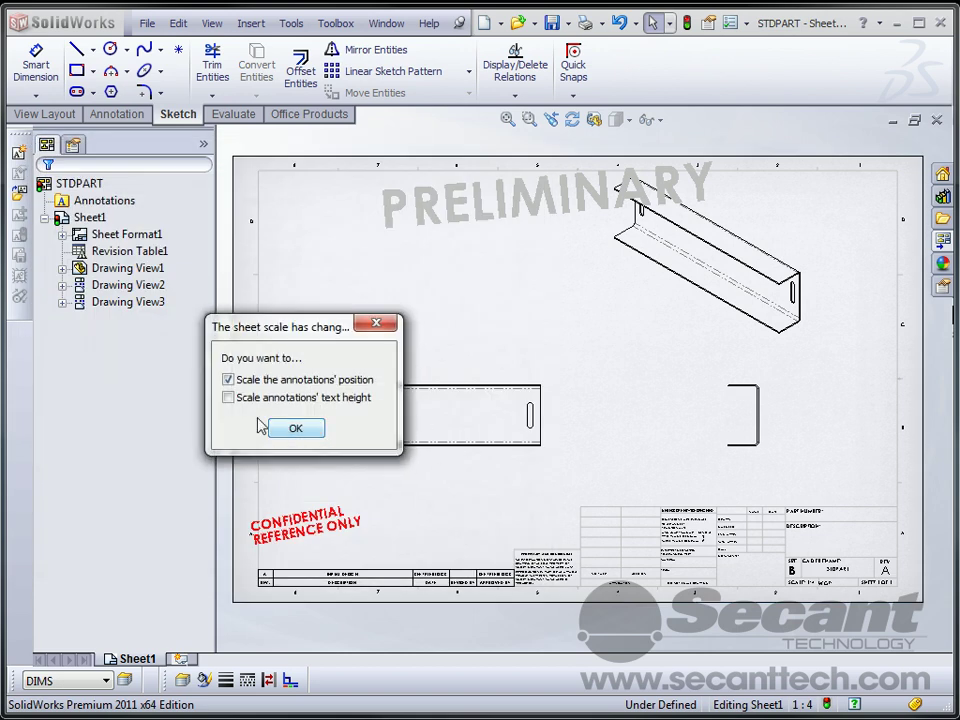
pyautogui.click(296, 428)
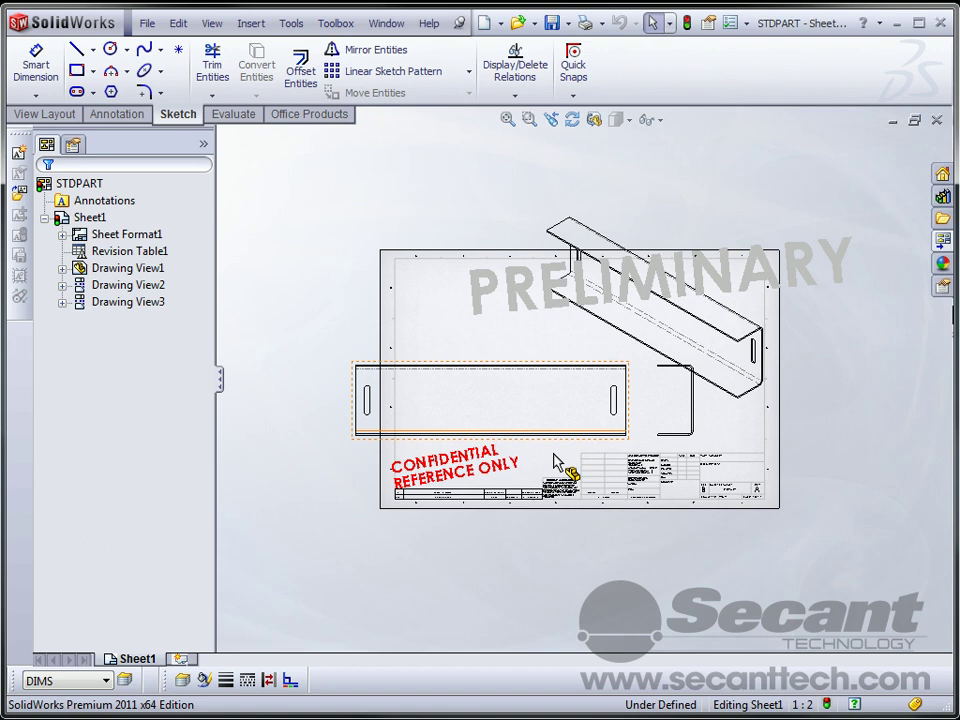
pyautogui.click(540, 296)
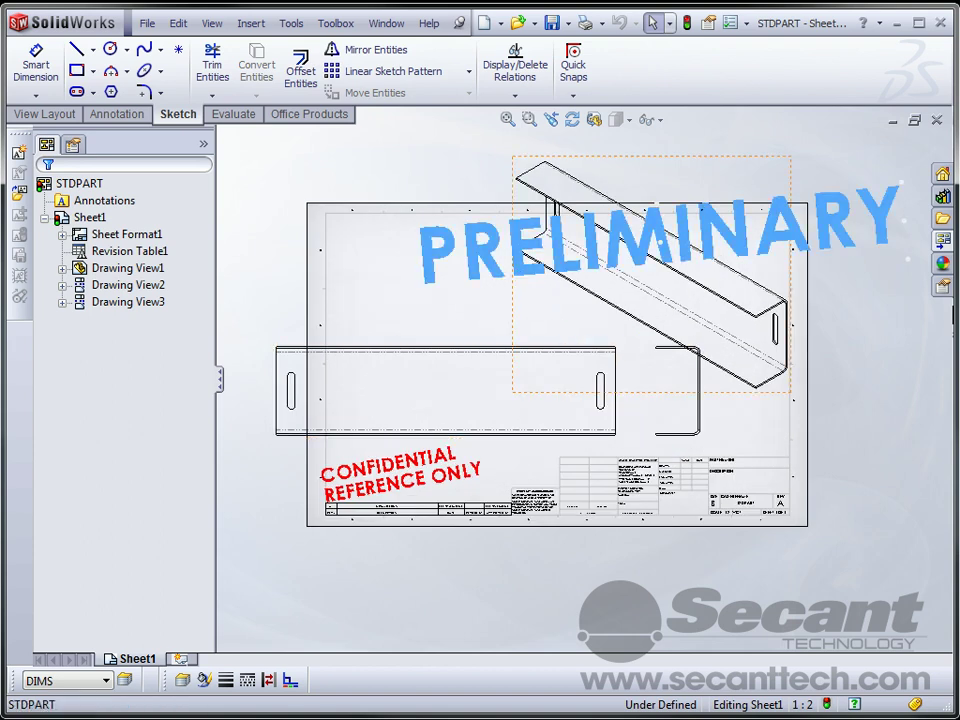
pyautogui.press('Delete')
# - Make the isometric view Shaded With Edges at 1:4 scale and move it further right
pyautogui.click(486, 434)
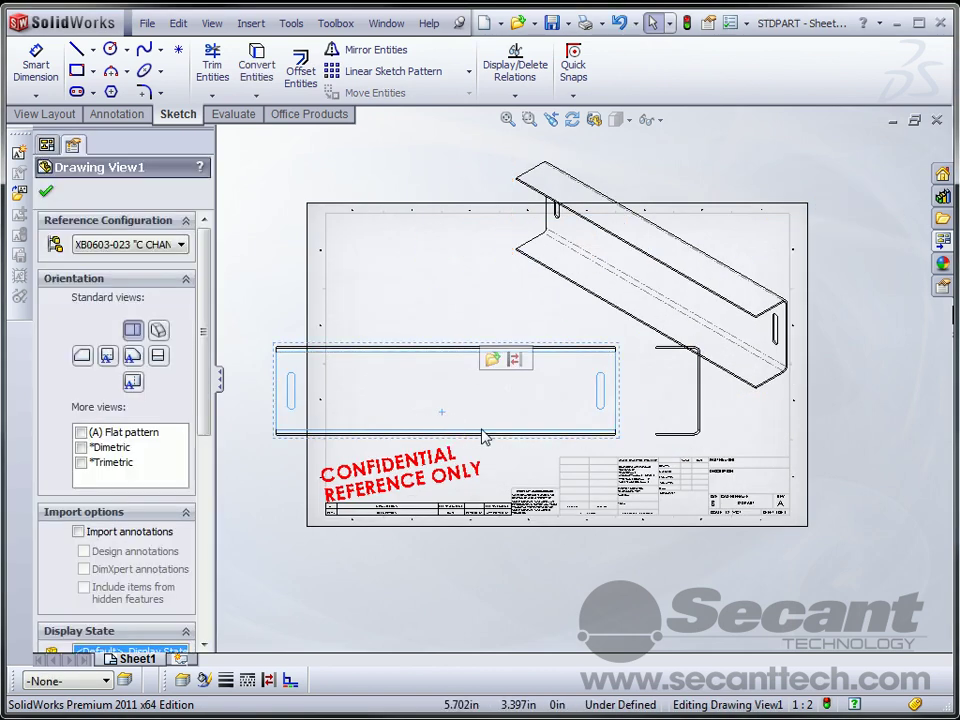
pyautogui.click(697, 392)
pyautogui.click(146, 454)
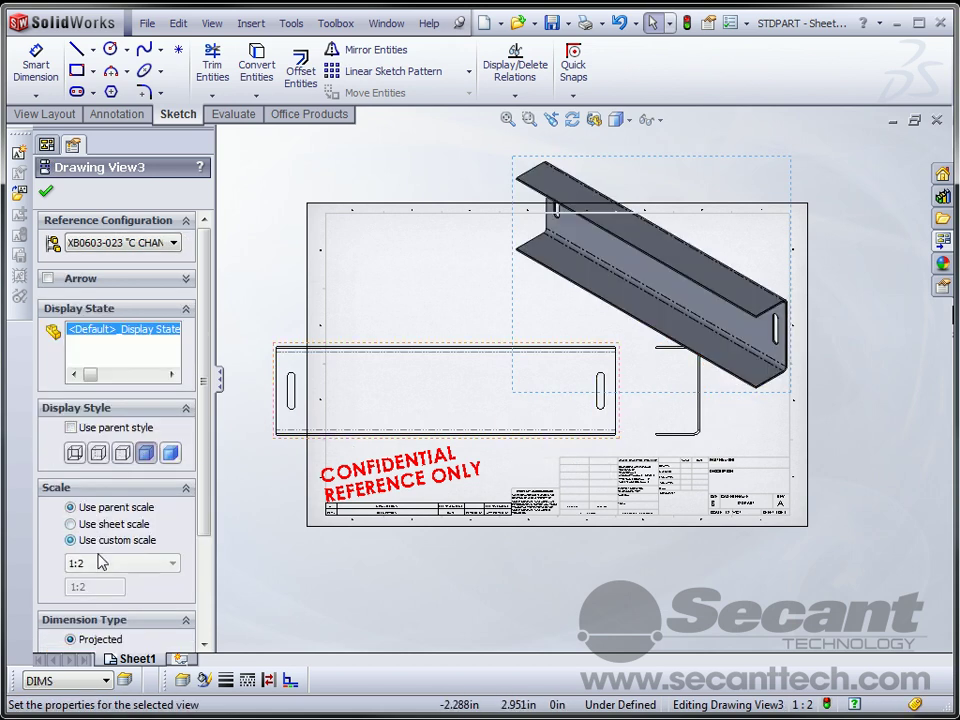
pyautogui.click(101, 563)
pyautogui.click(97, 617)
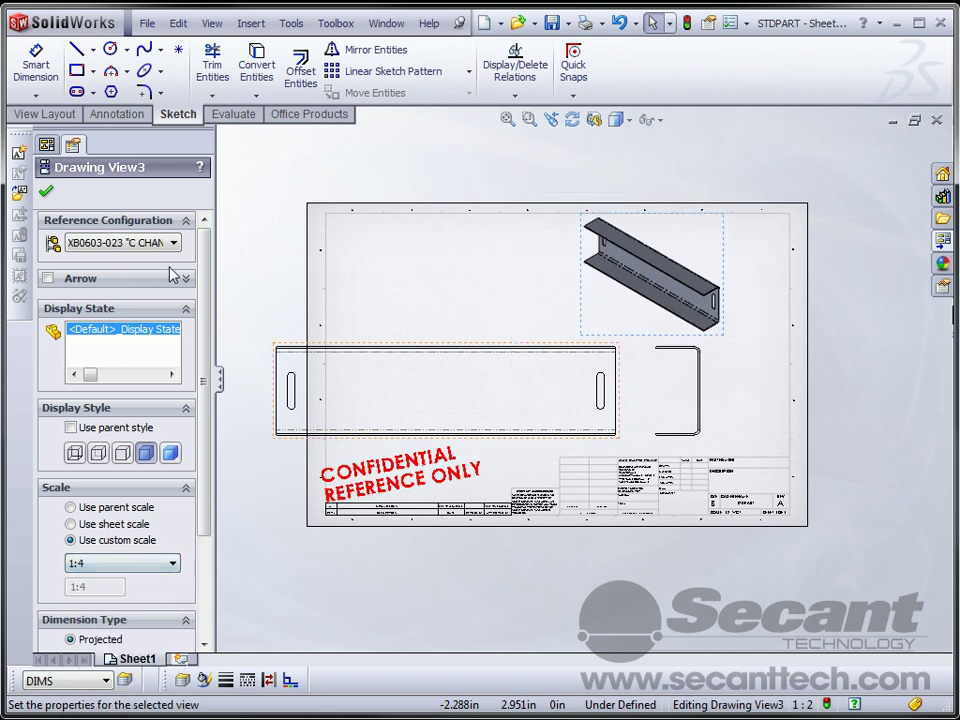
pyautogui.click(50, 194)
pyautogui.click(716, 343)
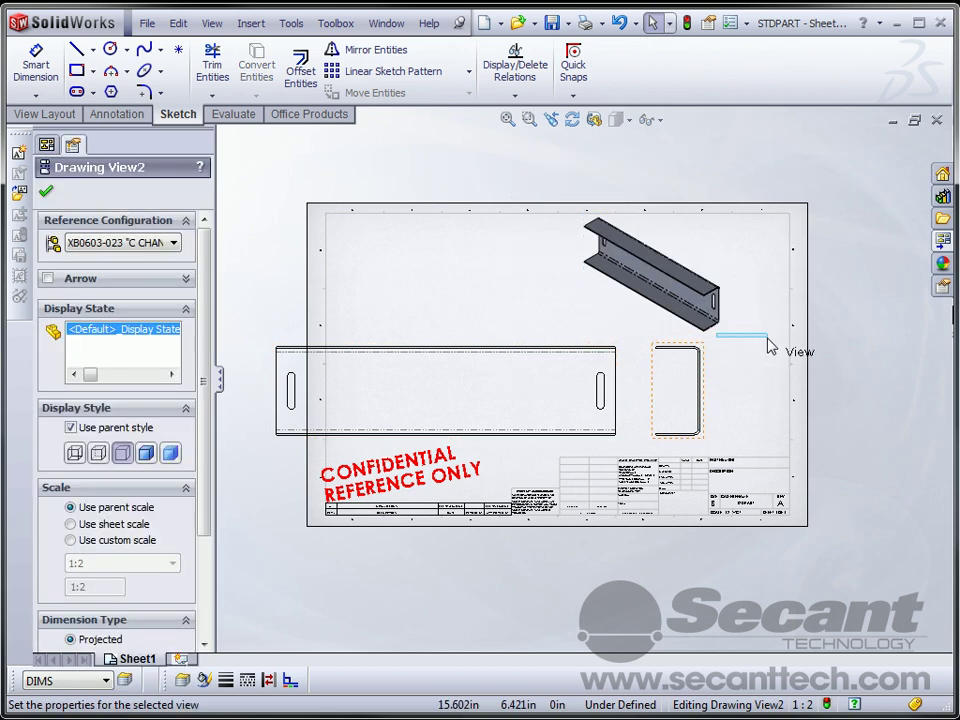
pyautogui.moveTo(624, 336)
pyautogui.mouseDown()
pyautogui.moveTo(679, 343)
pyautogui.moveTo(666, 339)
pyautogui.mouseUp()
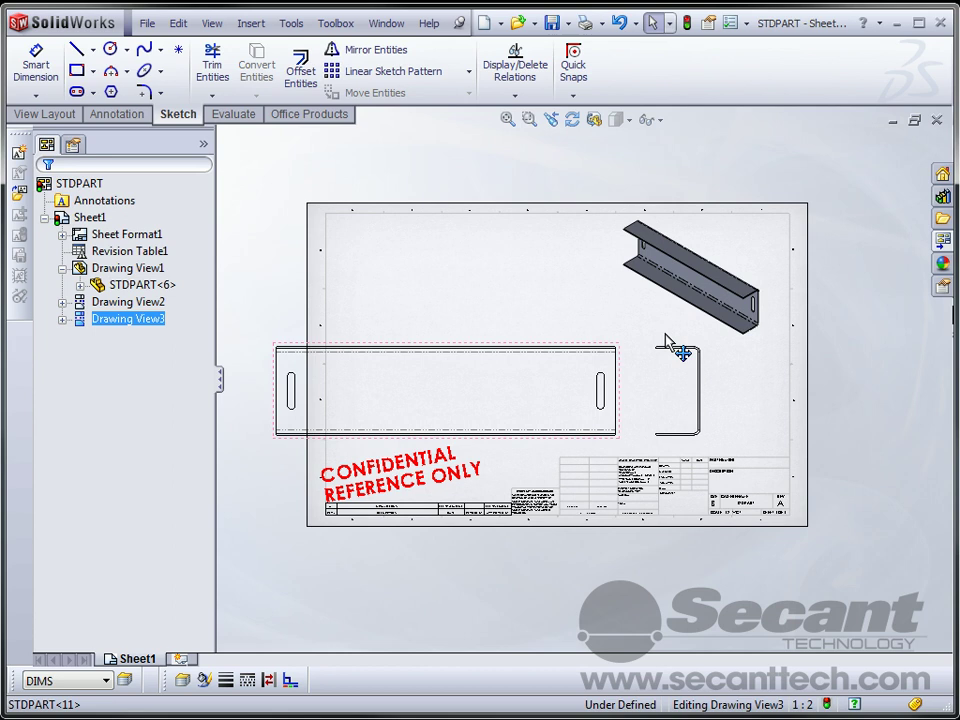
pyautogui.click(846, 396)
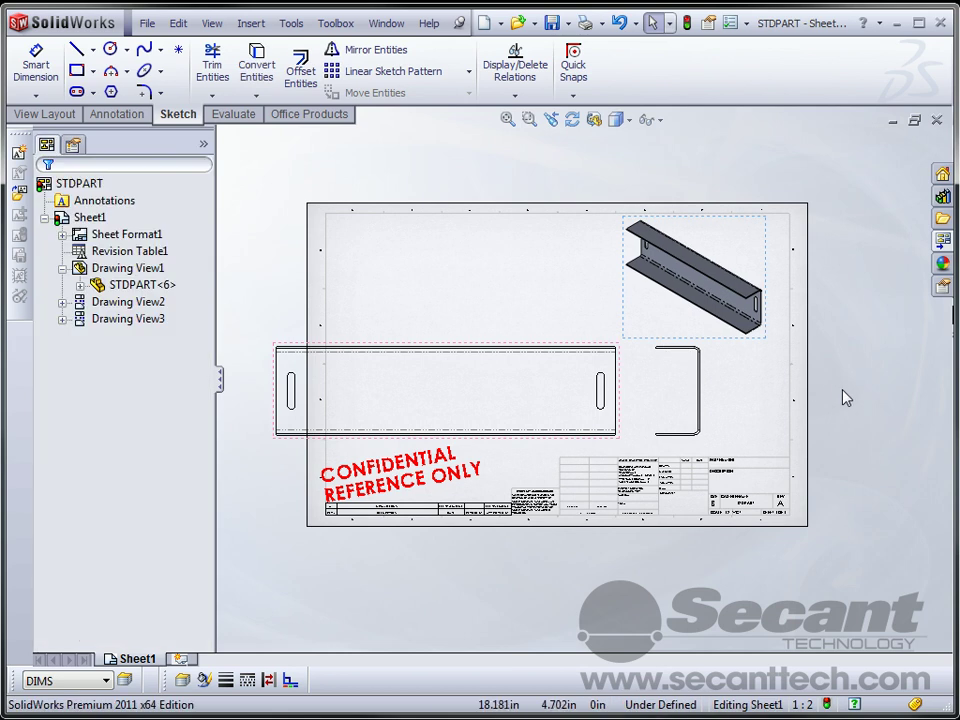
# - Break the flat front view with break lines near its left and right ends
pyautogui.click(456, 418)
pyautogui.click(48, 115)
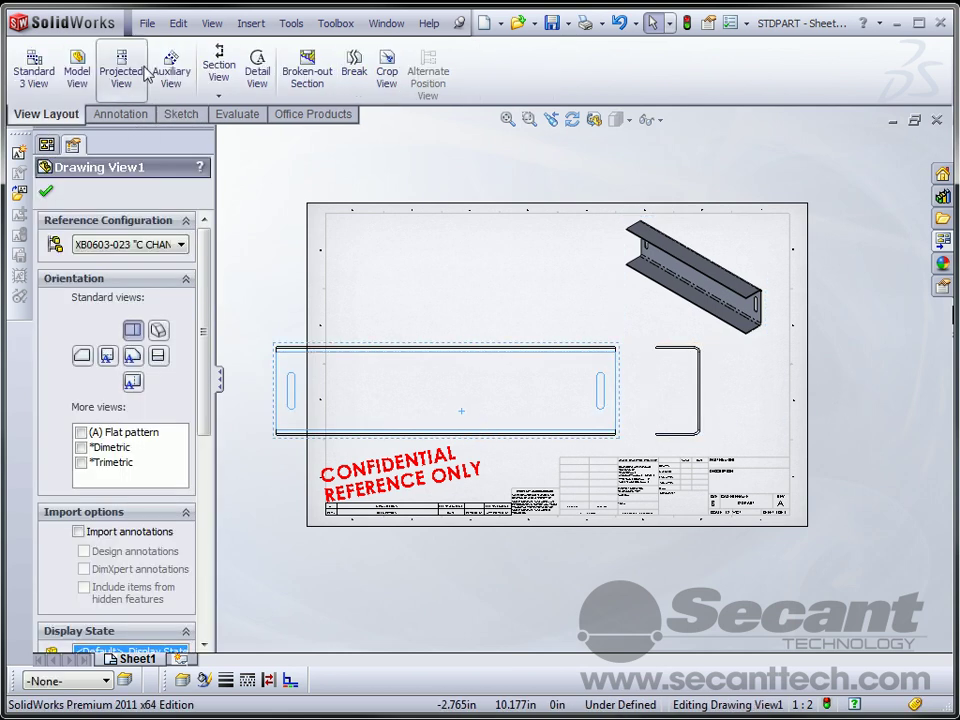
pyautogui.click(354, 75)
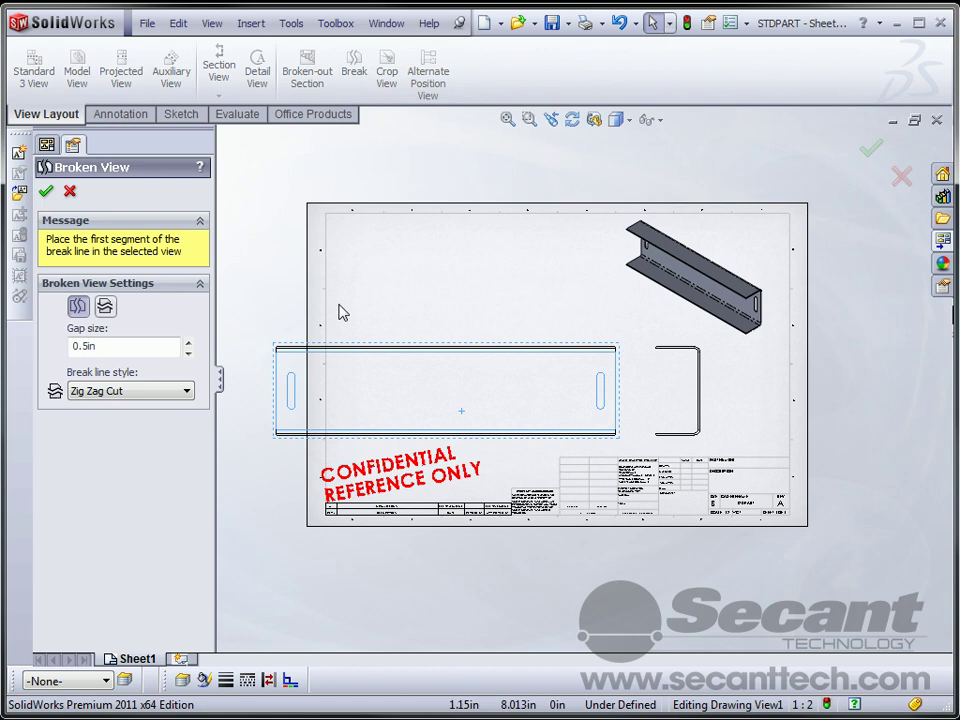
pyautogui.click(335, 420)
pyautogui.click(553, 420)
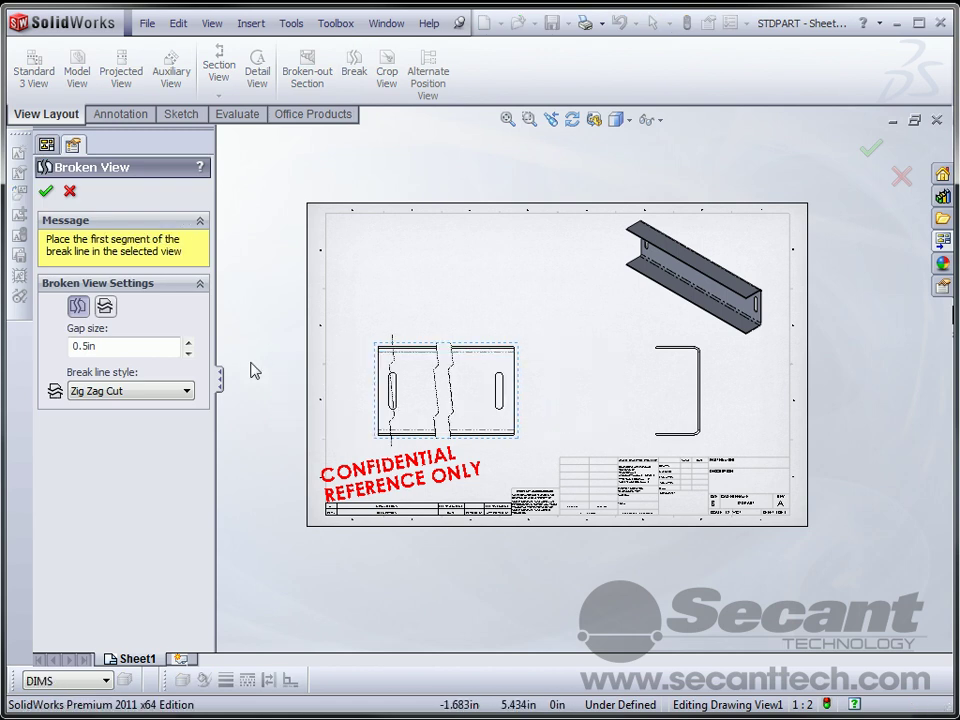
pyautogui.press('Return')
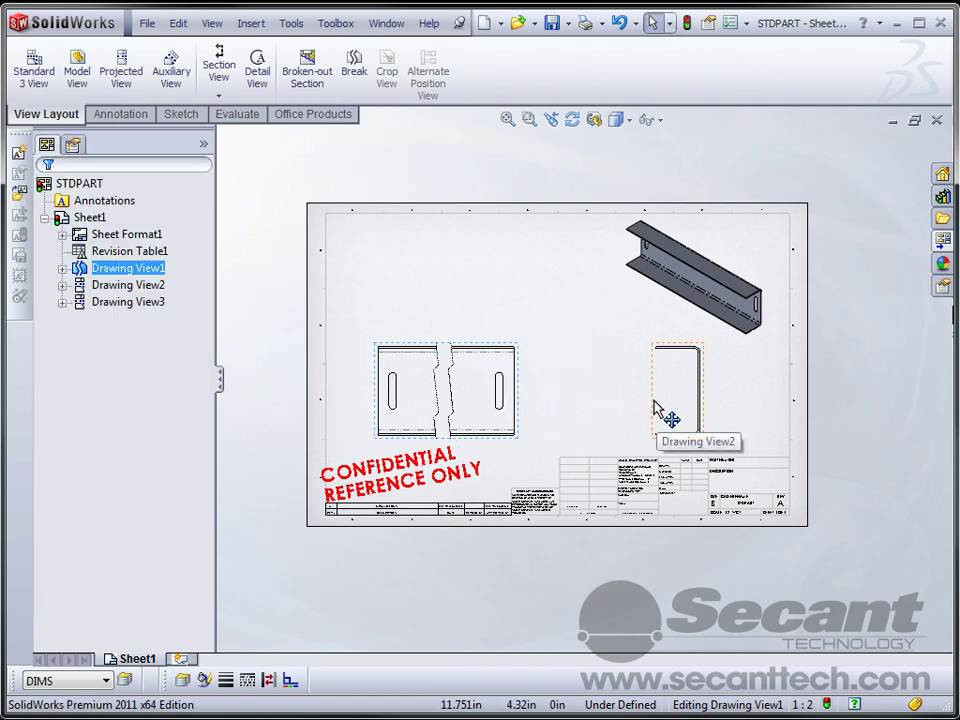
# - Nudge the CONFIDENTIAL note, then move the side view and broken front view to the right
pyautogui.click(582, 400)
pyautogui.moveTo(430, 480); pyautogui.dragTo(445, 490)
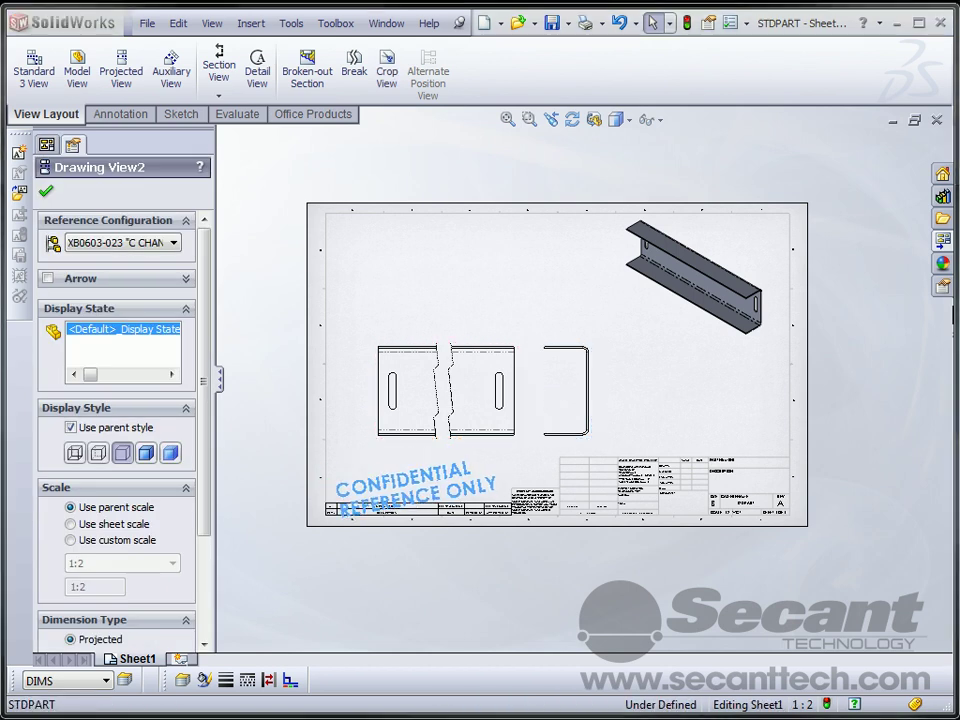
pyautogui.click(321, 396)
pyautogui.scroll(-3, 449, 422)
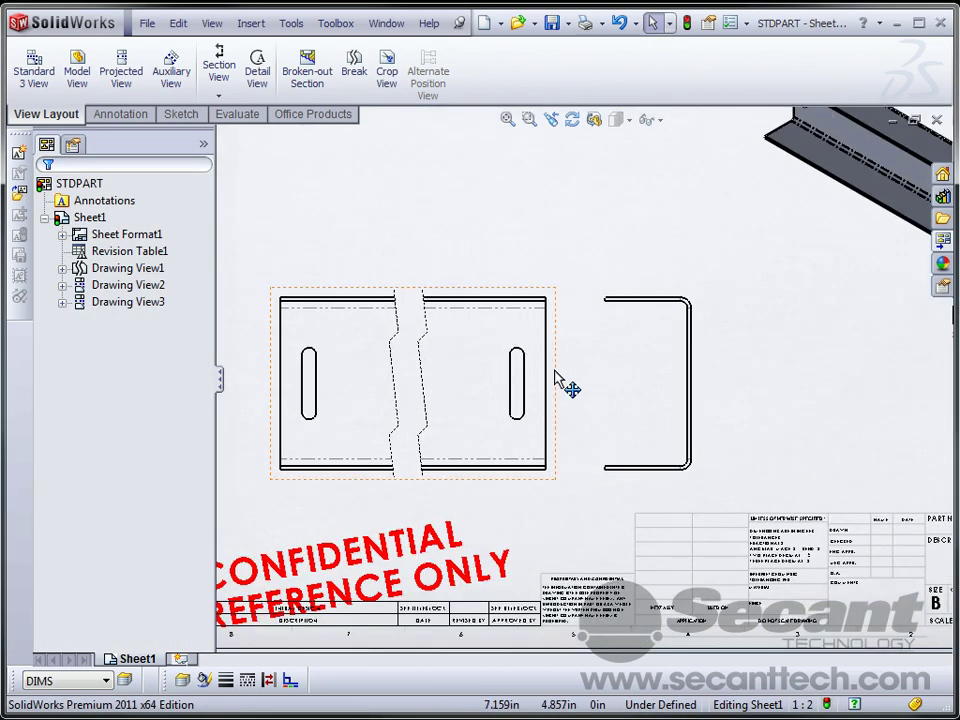
pyautogui.moveTo(706, 405); pyautogui.dragTo(729, 403)
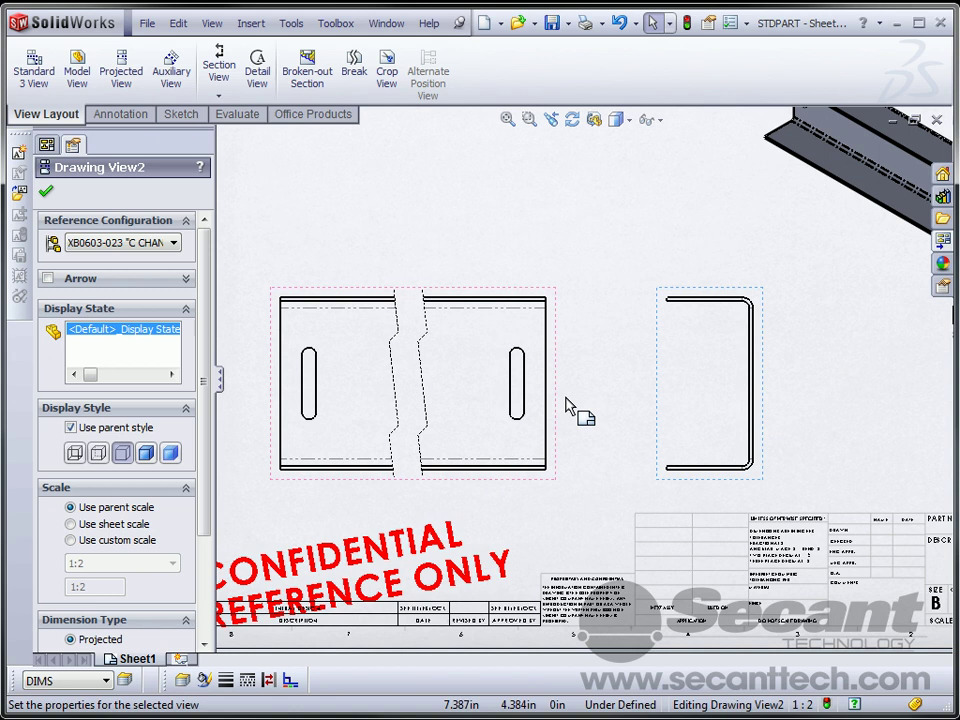
pyautogui.moveTo(561, 403); pyautogui.dragTo(594, 403)
pyautogui.click(272, 360)
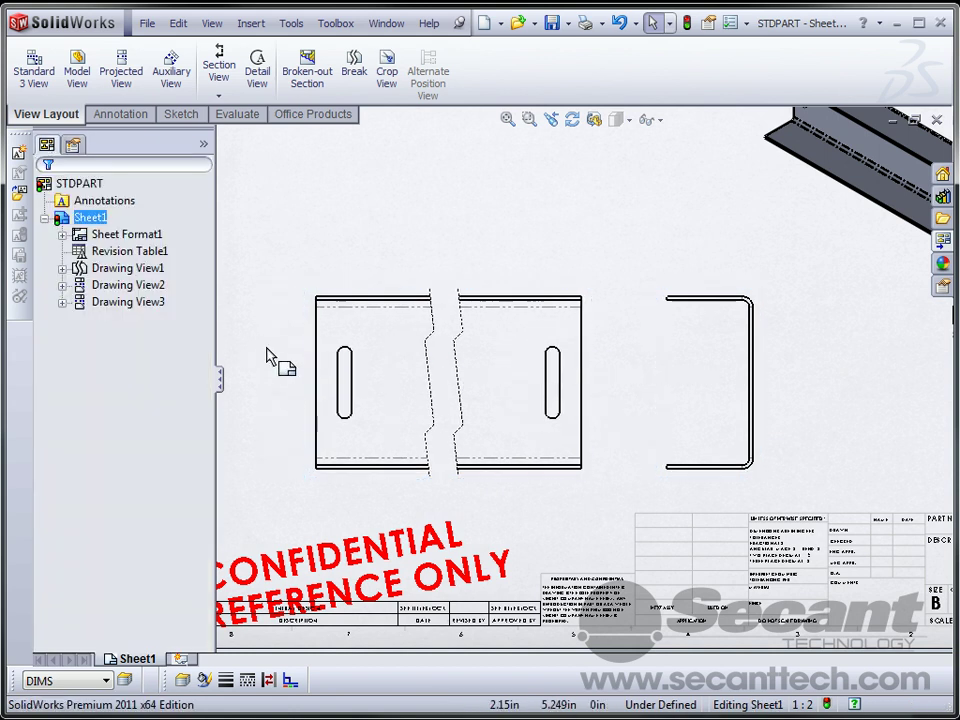
pyautogui.scroll(3, 483, 340)
# - Insert the model dimensions .125, 6.000, 3.000 and R.250 on the side view
pyautogui.click(120, 114)
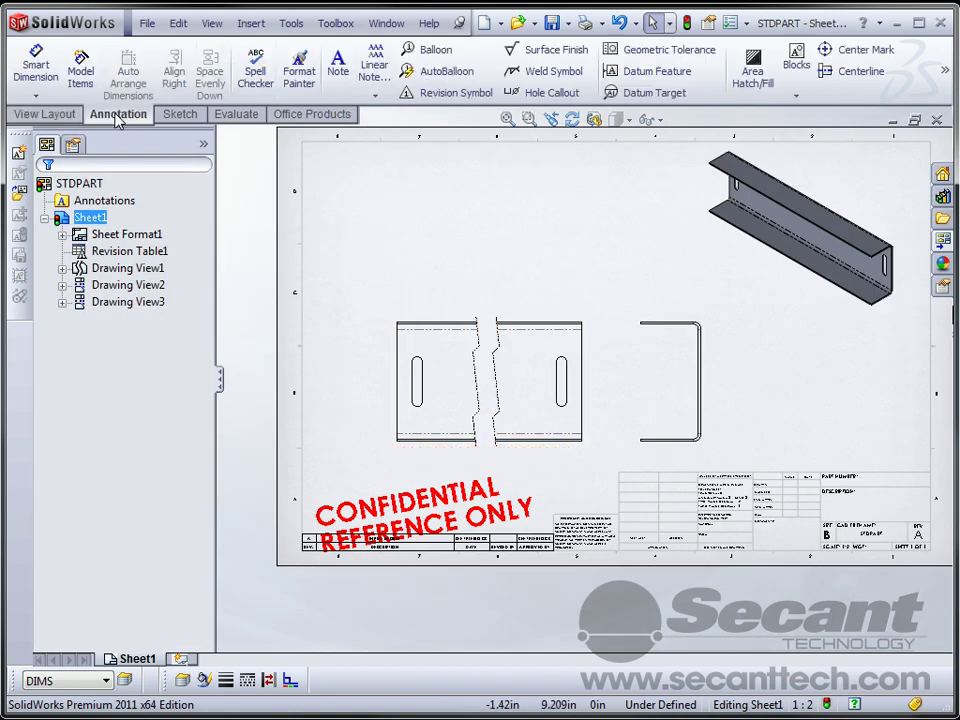
pyautogui.click(80, 70)
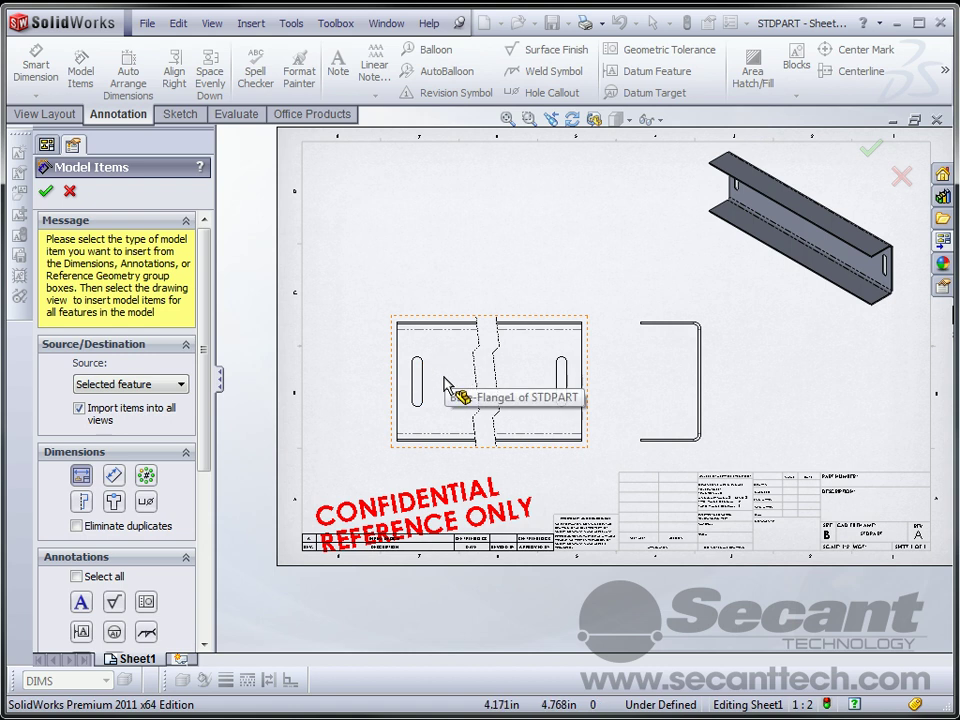
pyautogui.click(677, 381)
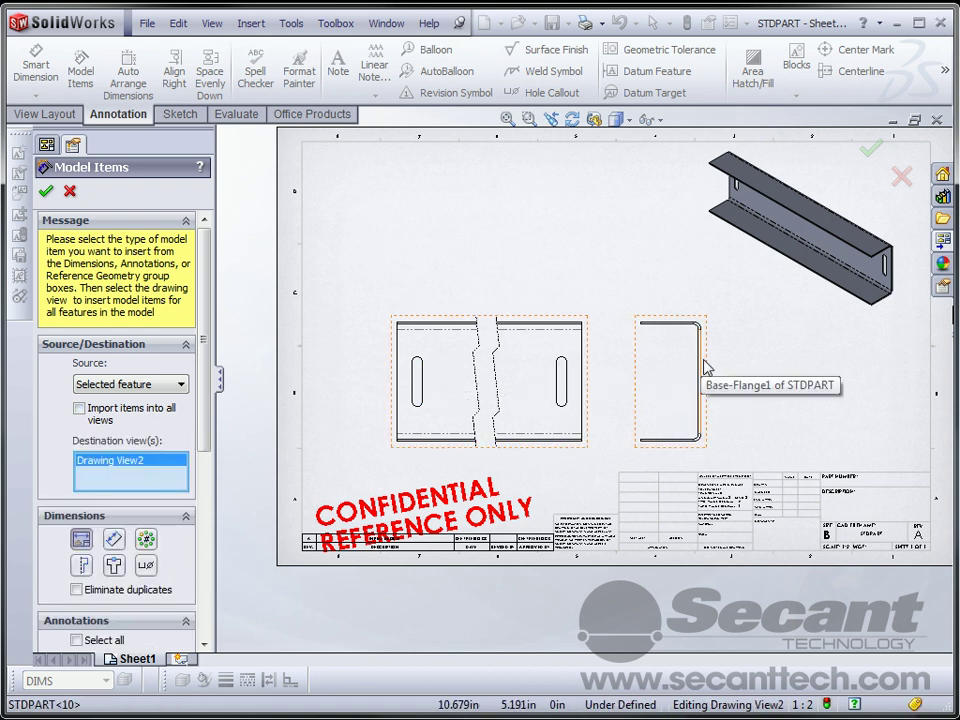
pyautogui.click(703, 368)
# - Add the 23.000 length dimension across the broken front view and finish inserting
pyautogui.scroll(-2, 508, 407)
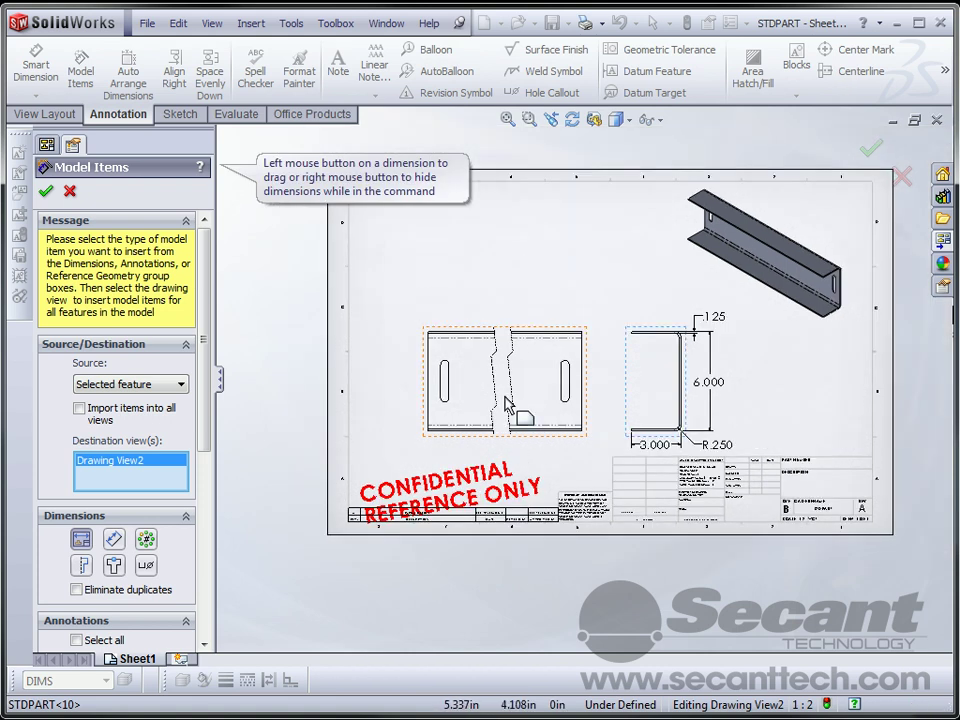
pyautogui.scroll(-2, 492, 393)
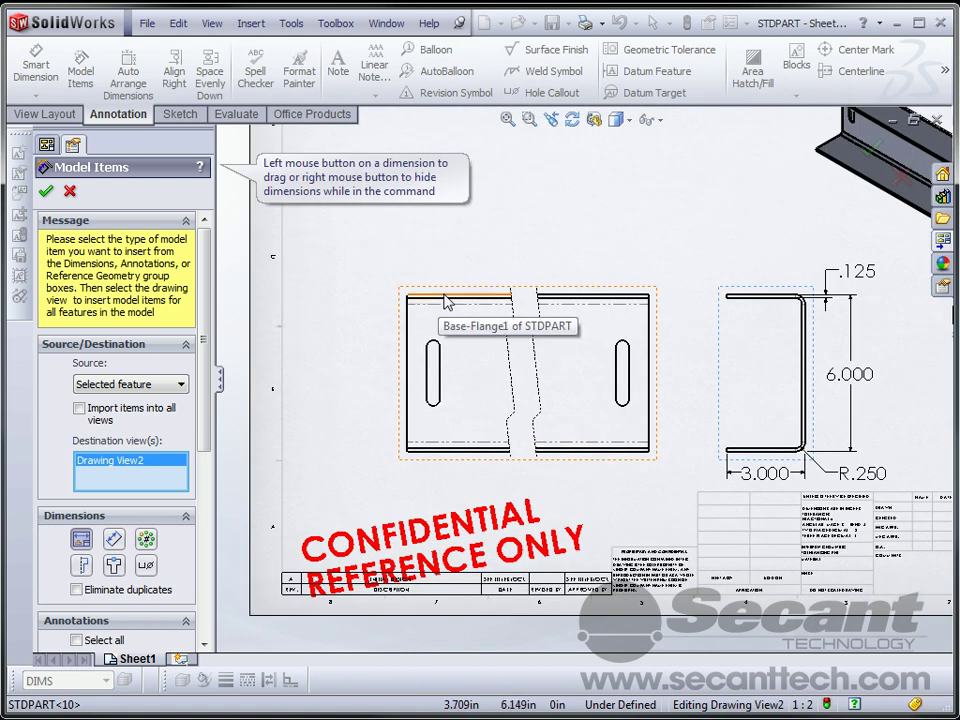
pyautogui.click(447, 302)
pyautogui.scroll(3, 596, 407)
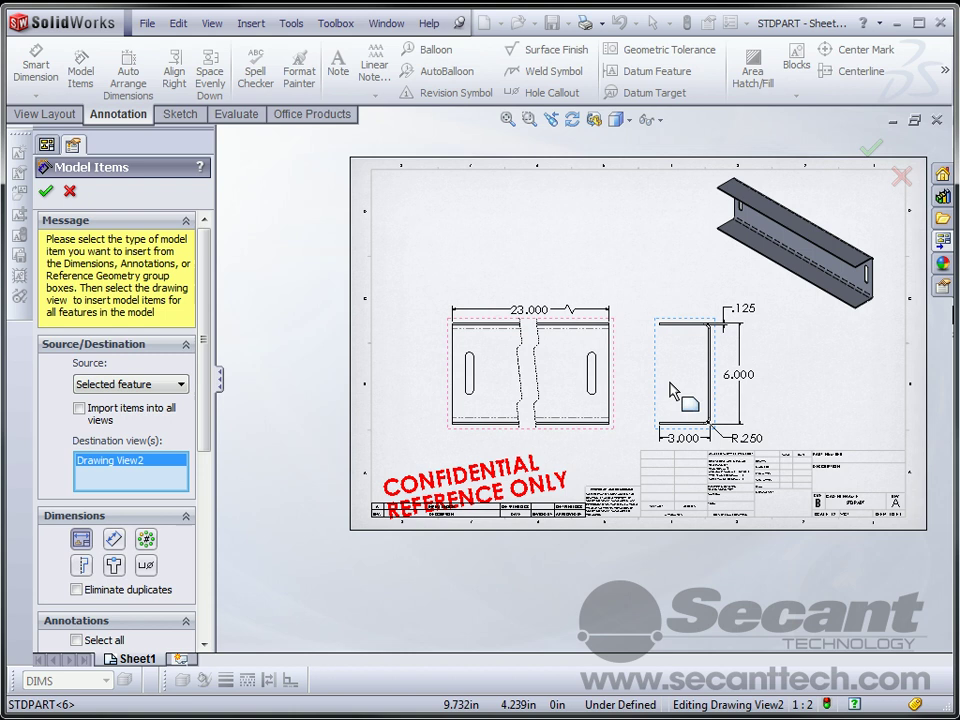
pyautogui.scroll(-3, 669, 391)
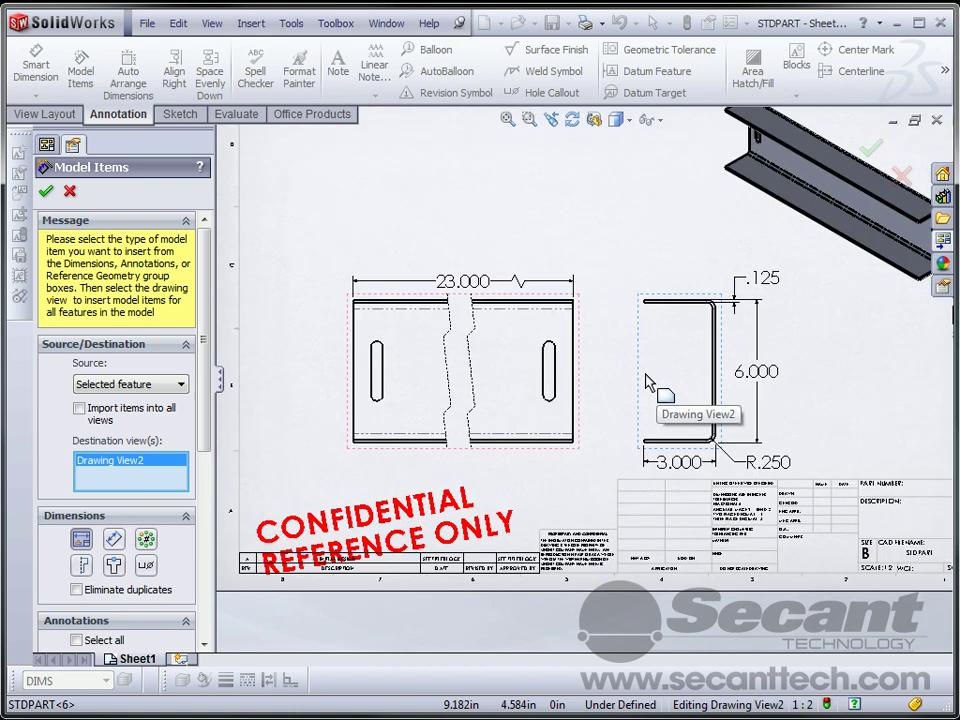
pyautogui.click(466, 280)
pyautogui.click(45, 191)
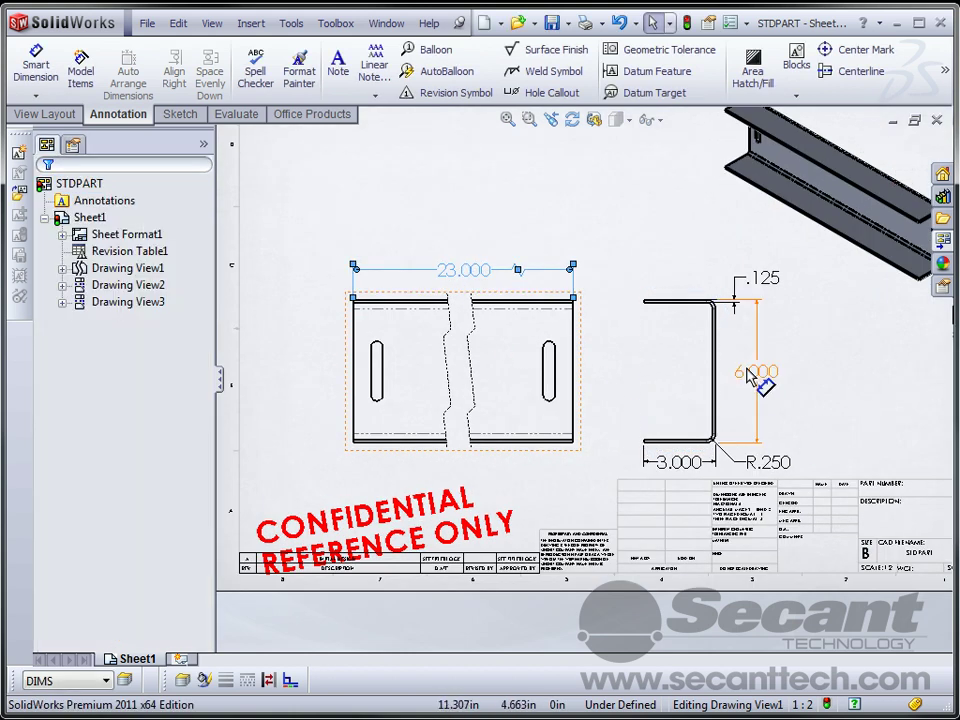
pyautogui.click(778, 470)
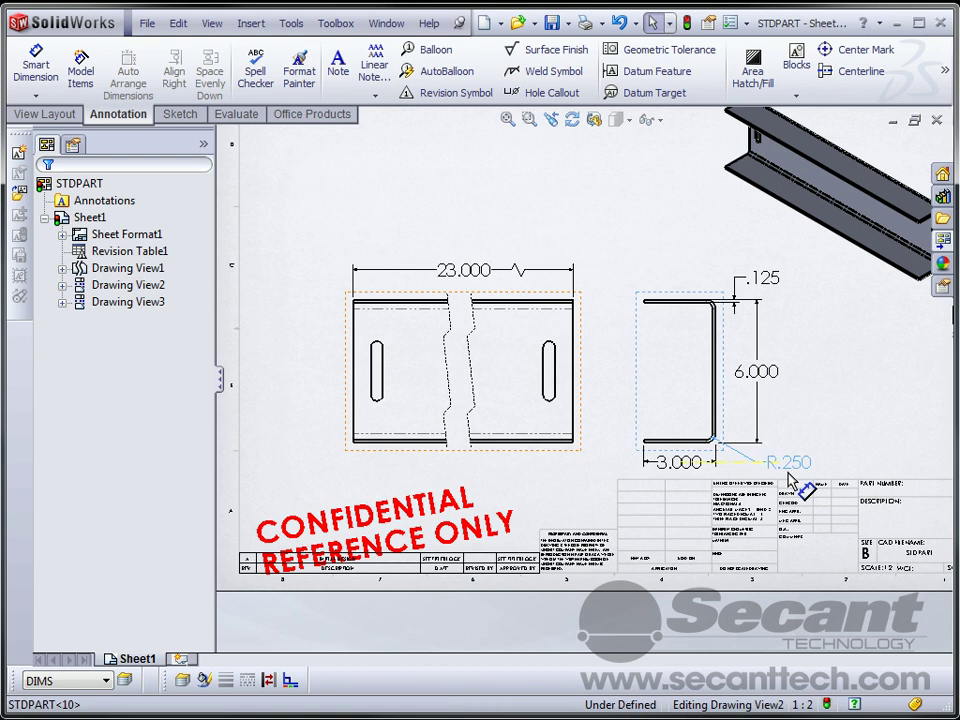
pyautogui.click(300, 396)
pyautogui.scroll(3, 510, 343)
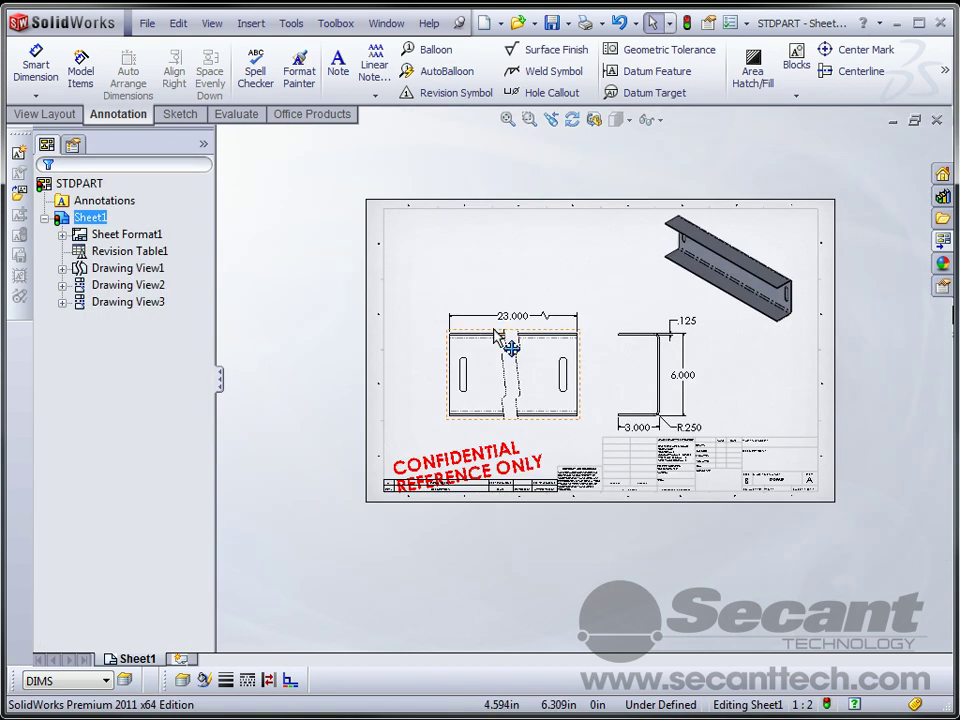
# - Insert the STDPART design table at the sheet's upper-left corner, then fit the whole sheet in view
pyautogui.scroll(-2, 510, 388)
pyautogui.click(497, 382)
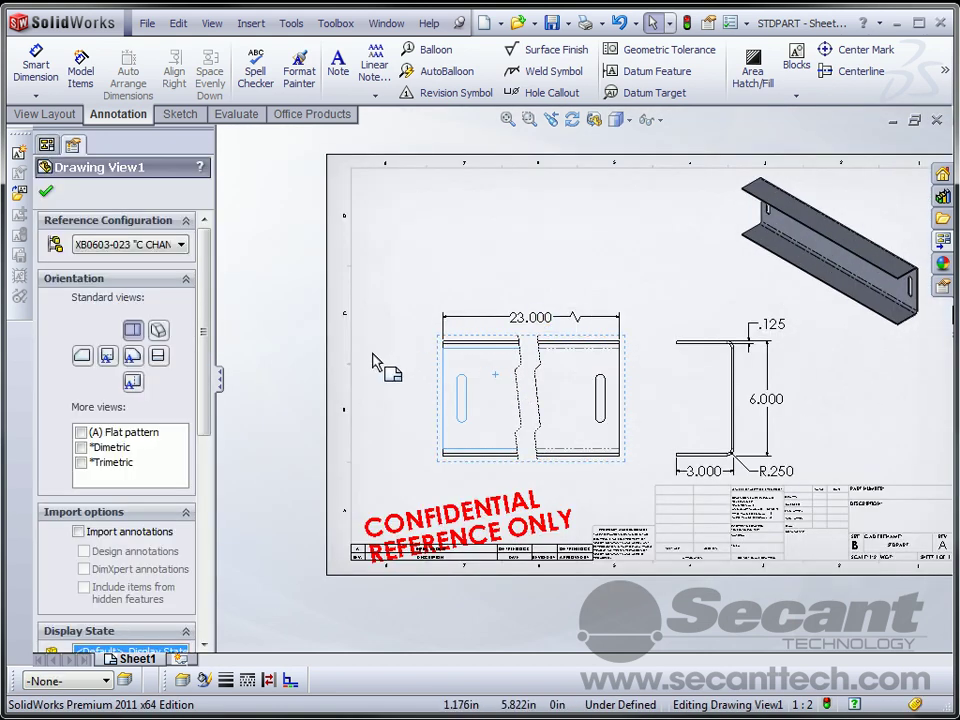
pyautogui.click(250, 26)
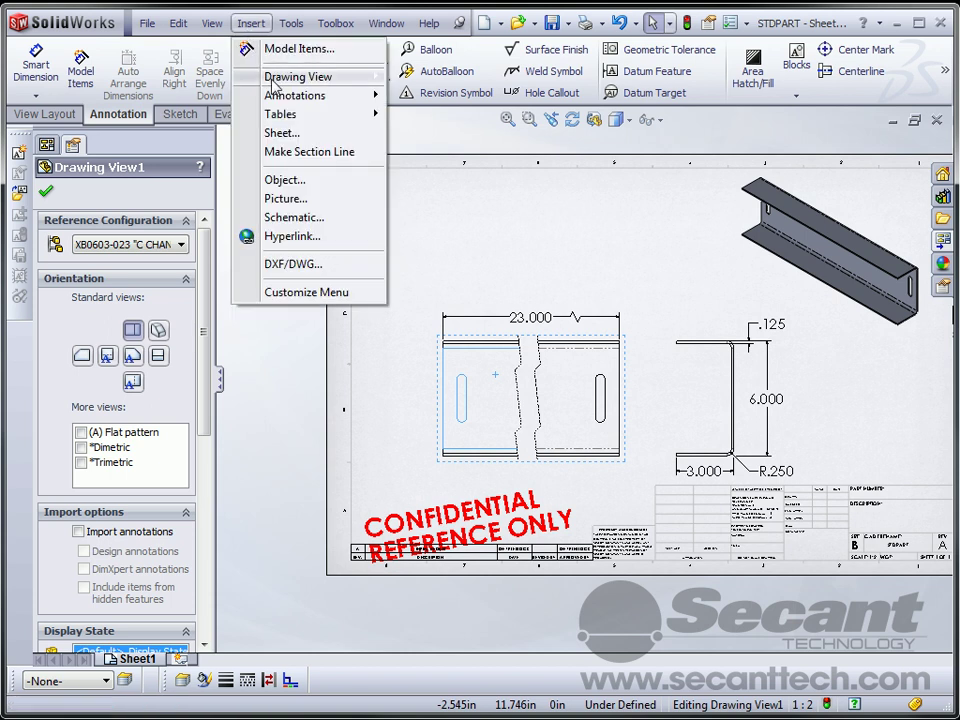
pyautogui.moveTo(308, 117)
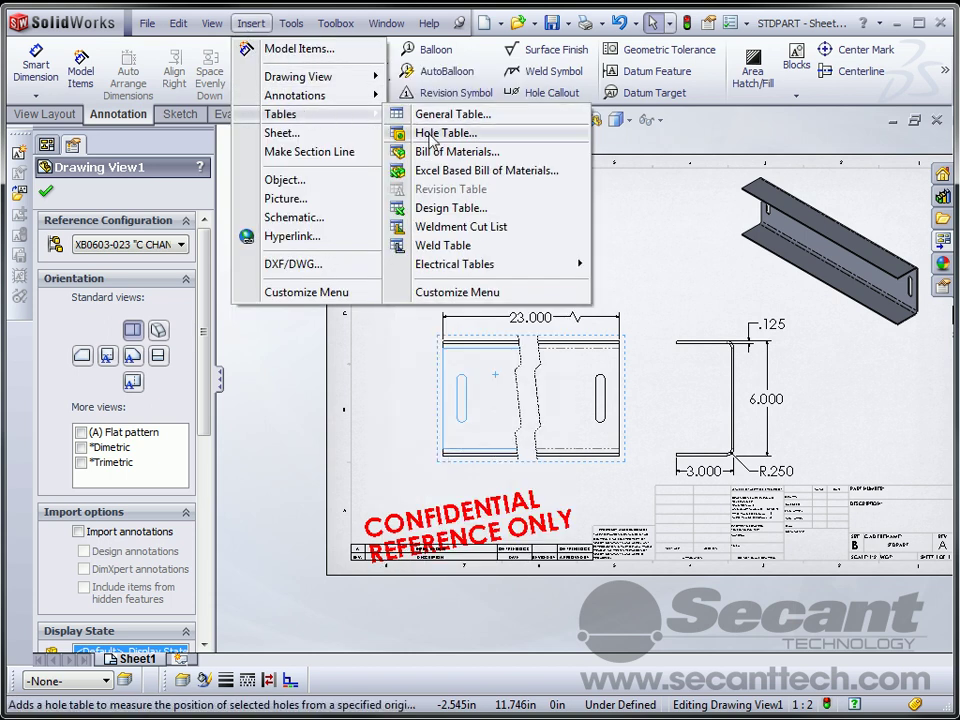
pyautogui.click(432, 210)
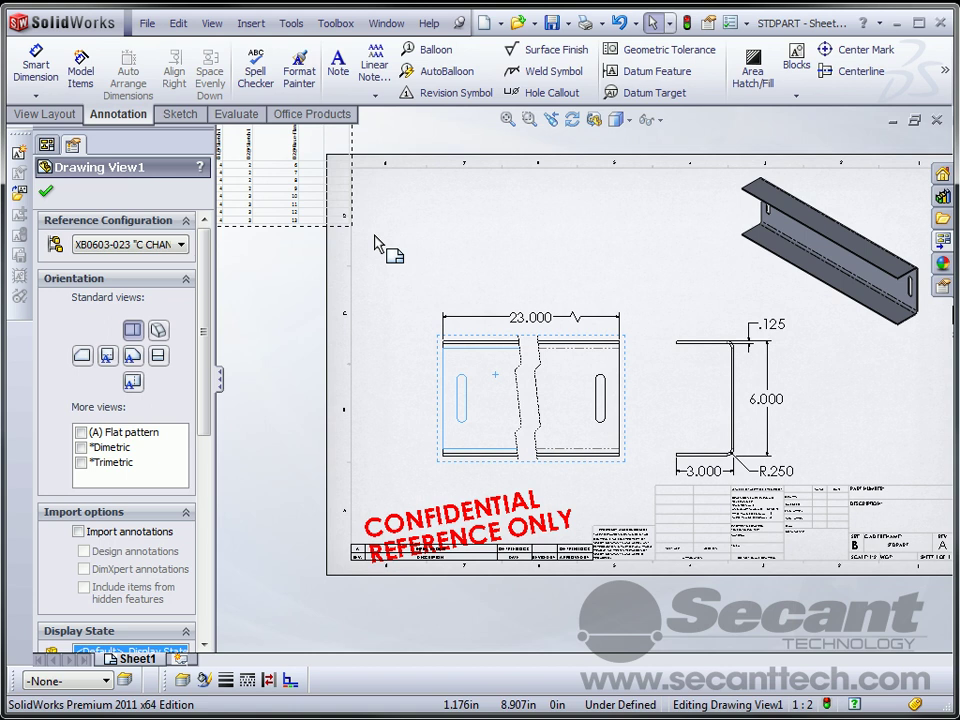
pyautogui.scroll(3, 375, 243)
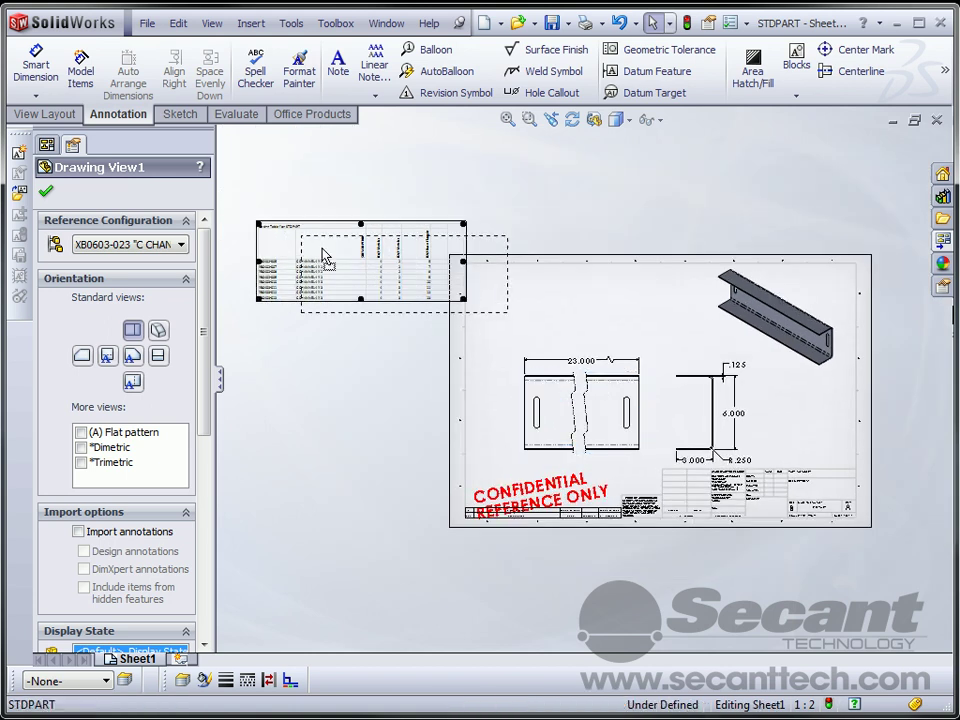
pyautogui.click(484, 288)
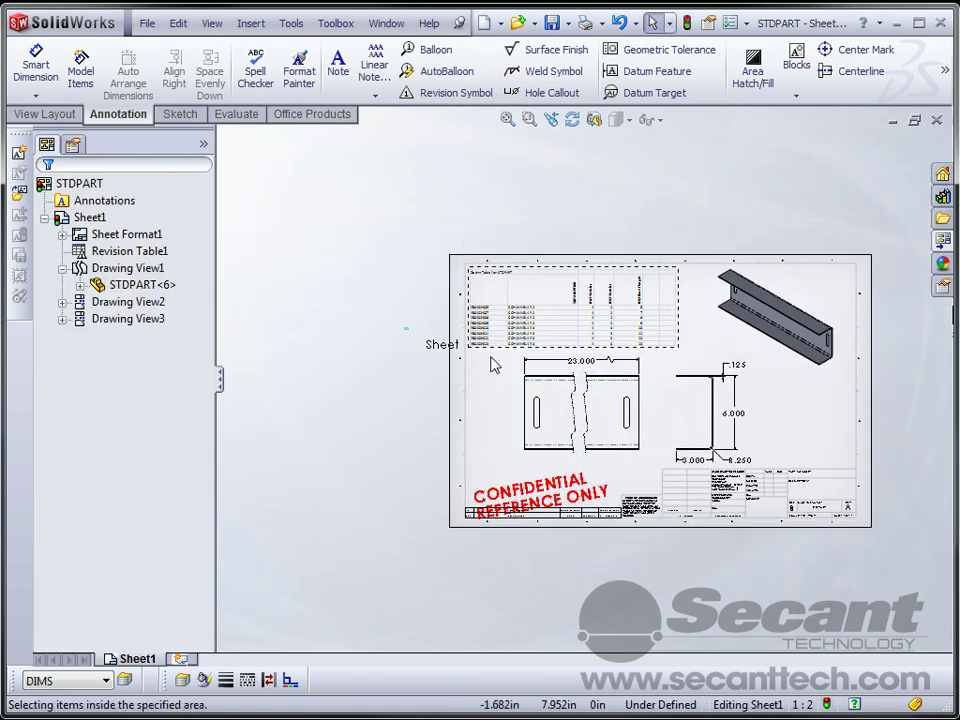
pyautogui.scroll(-2, 640, 341)
pyautogui.scroll(-2, 386, 361)
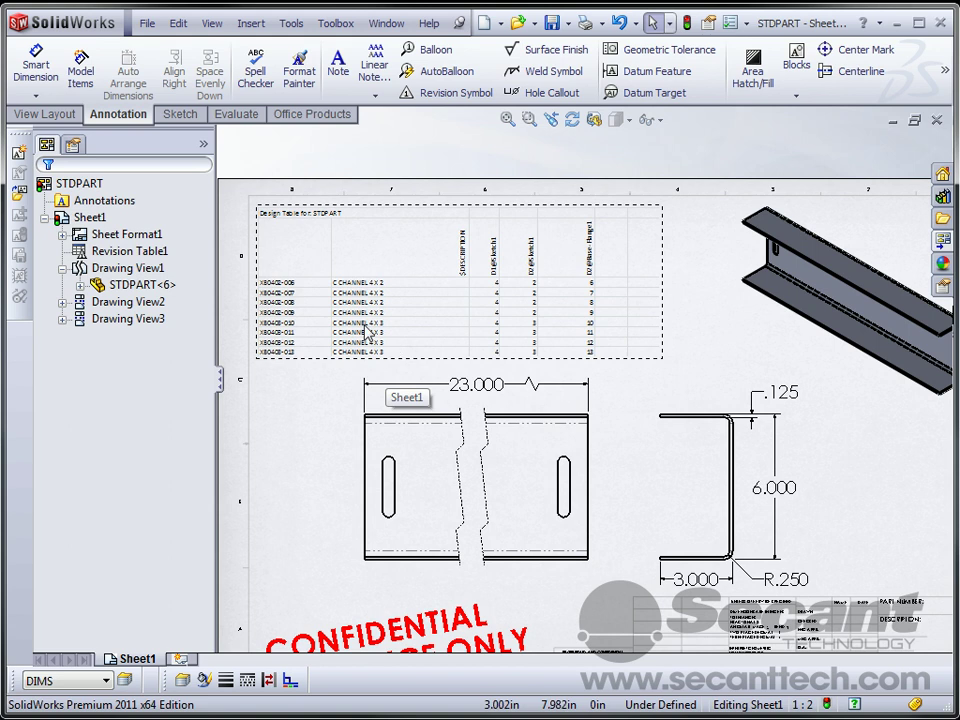
pyautogui.scroll(-1, 368, 333)
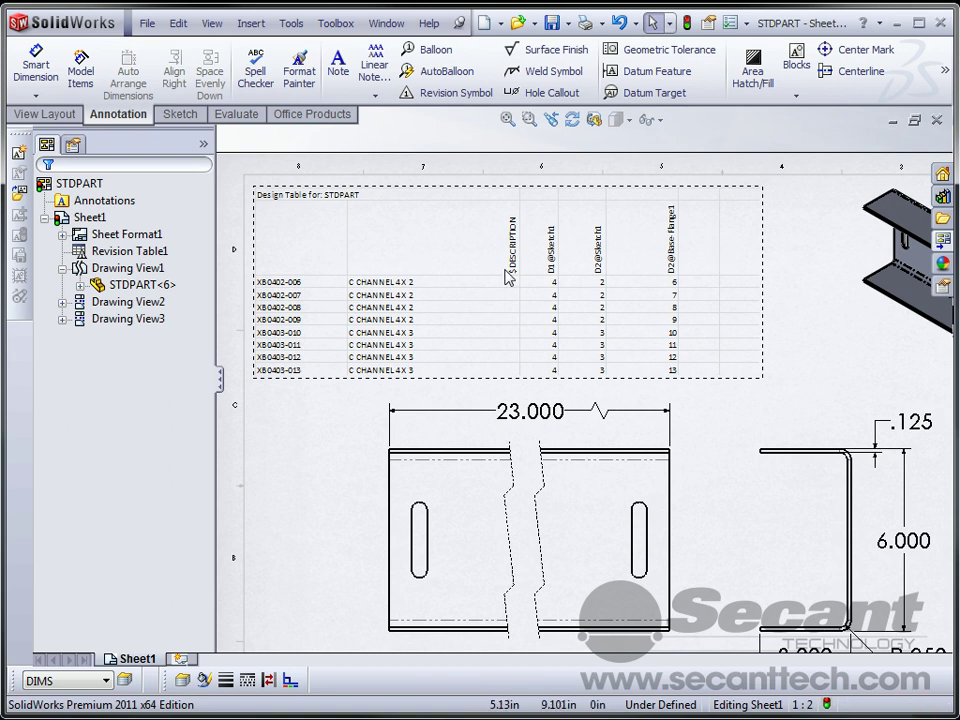
pyautogui.press('z')
pyautogui.press('z')
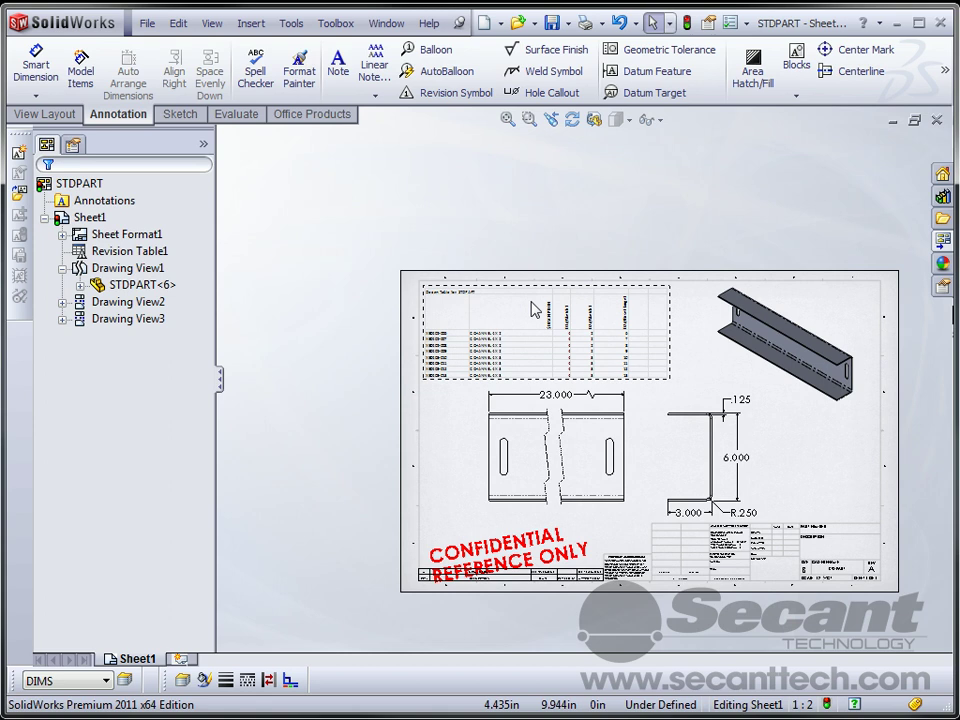
# - Open the design table as a worksheet, insert a blank row 2, and hide parameter row 3
pyautogui.rightClick(452, 320)
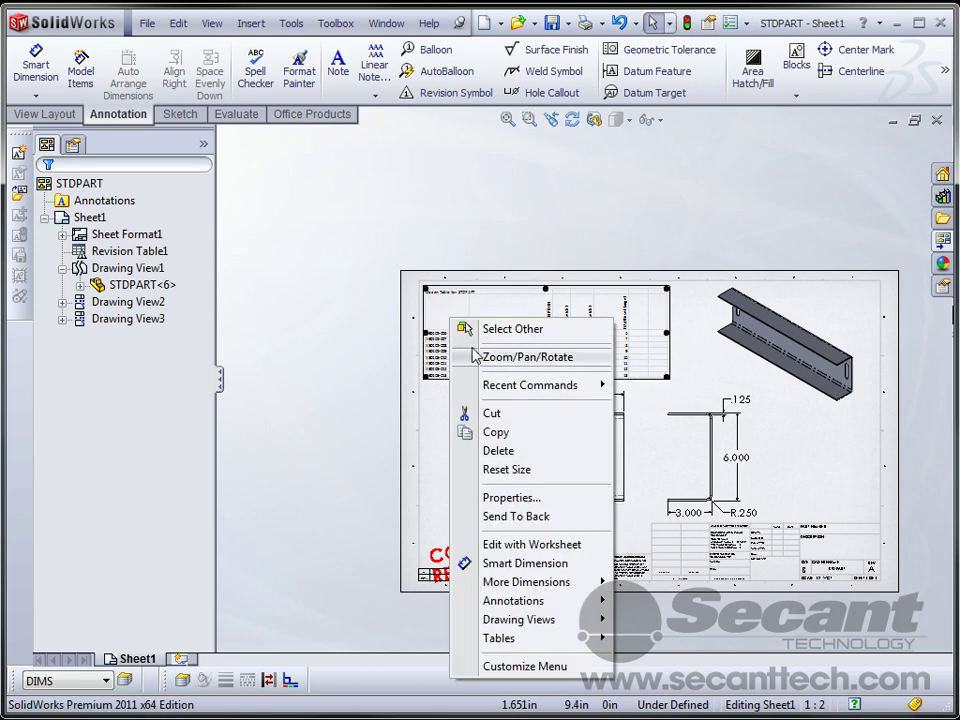
pyautogui.click(518, 544)
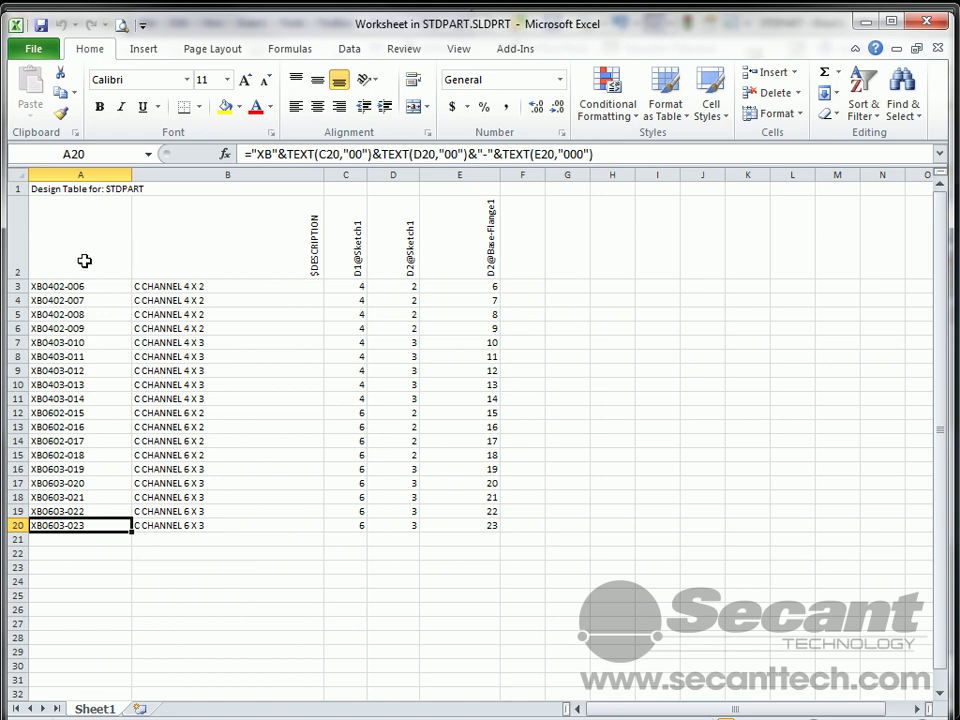
pyautogui.rightClick(17, 242)
pyautogui.click(75, 364)
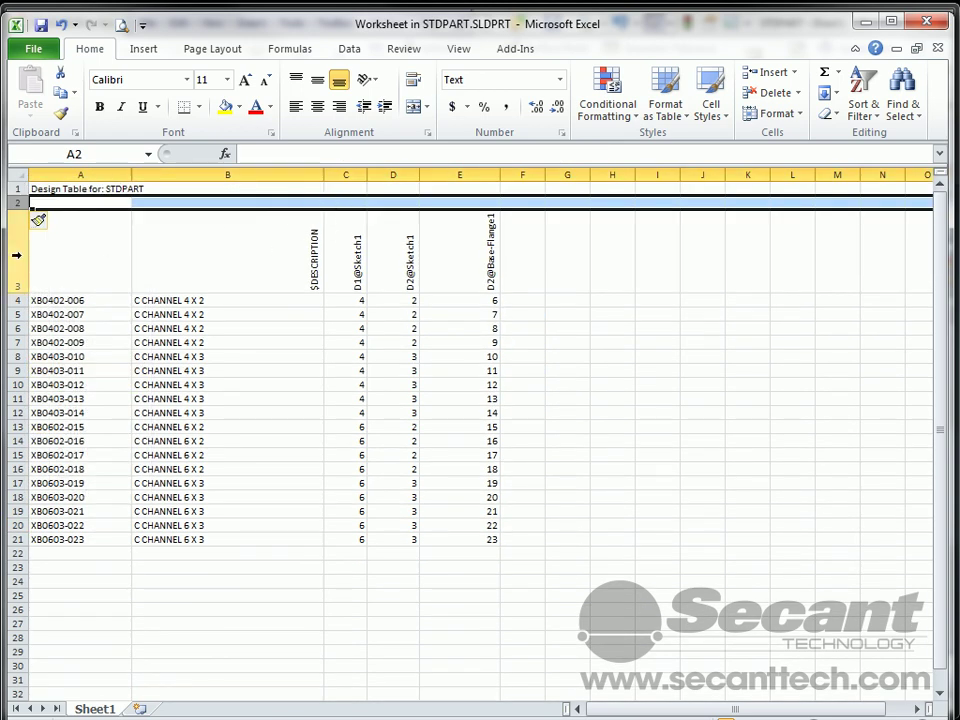
pyautogui.rightClick(18, 254)
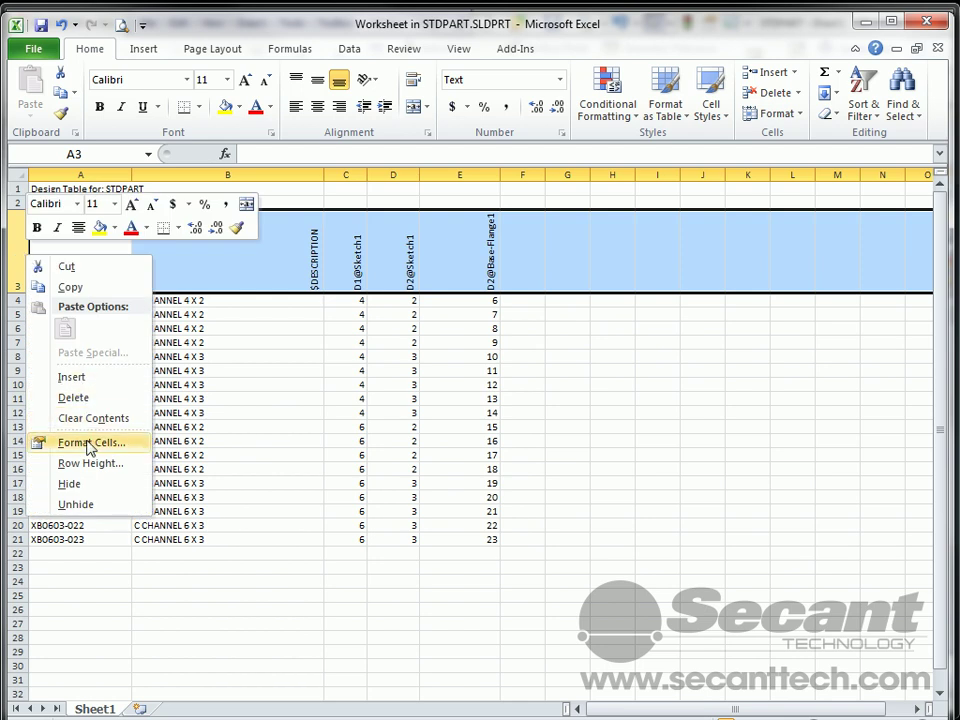
pyautogui.click(84, 484)
# - Enter headers Part No, Description, A, B, C in cells A2 through E2
pyautogui.click(65, 206)
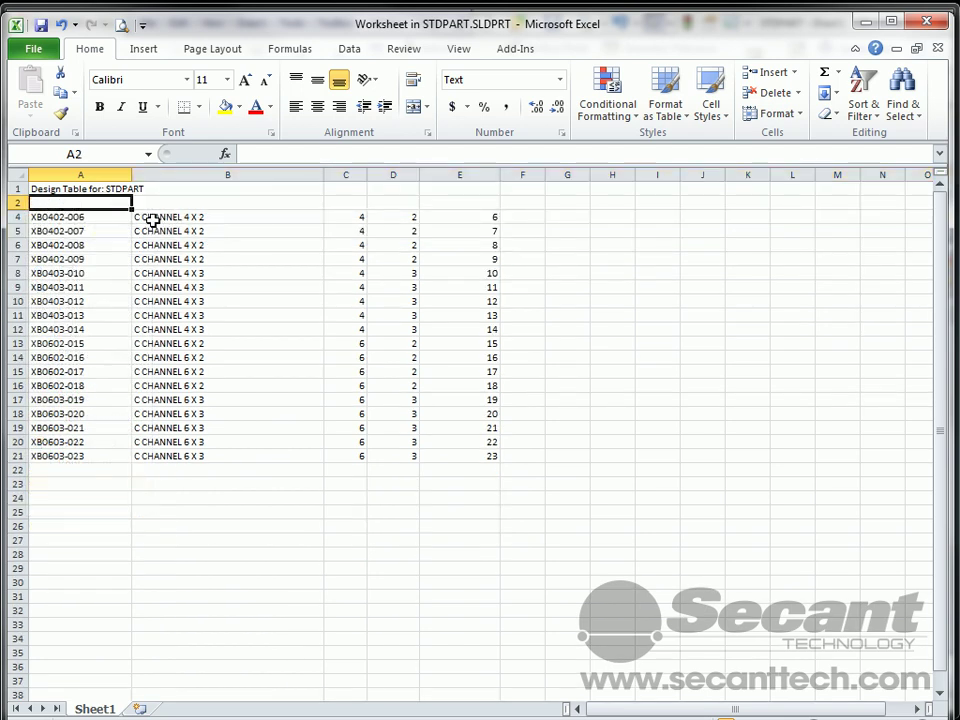
pyautogui.write('p')
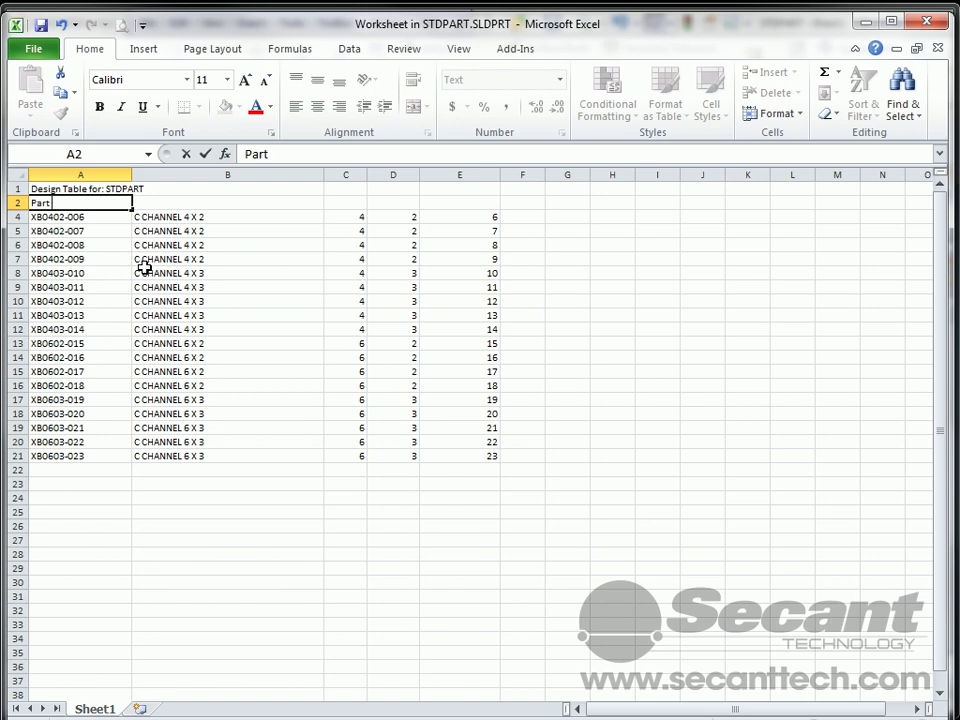
pyautogui.click(193, 206)
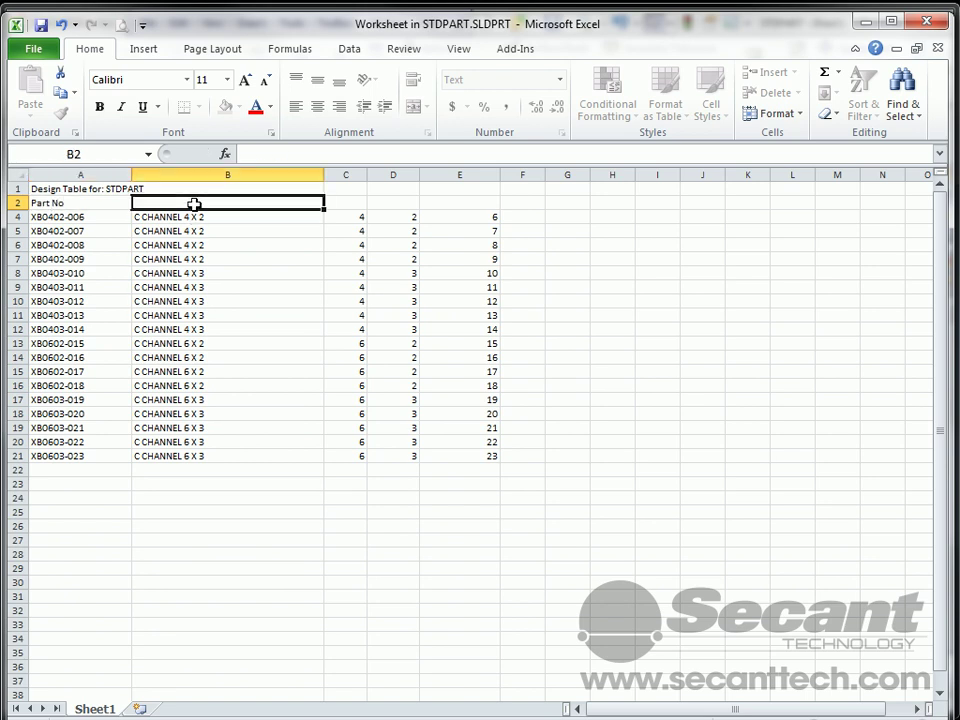
pyautogui.write('Descripti')
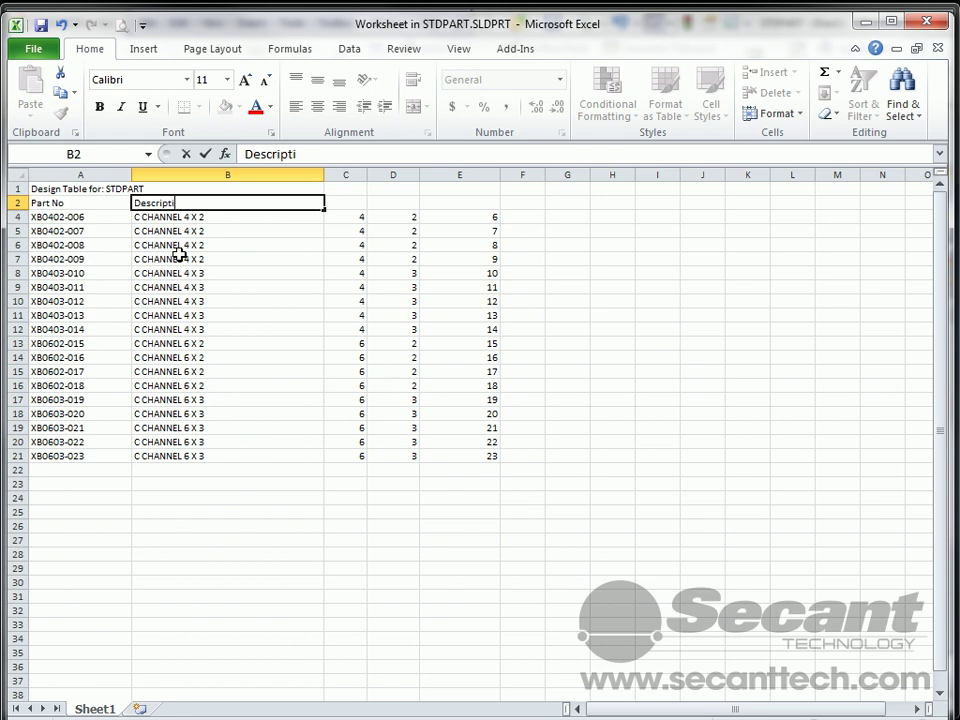
pyautogui.write('on')
pyautogui.click(345, 206)
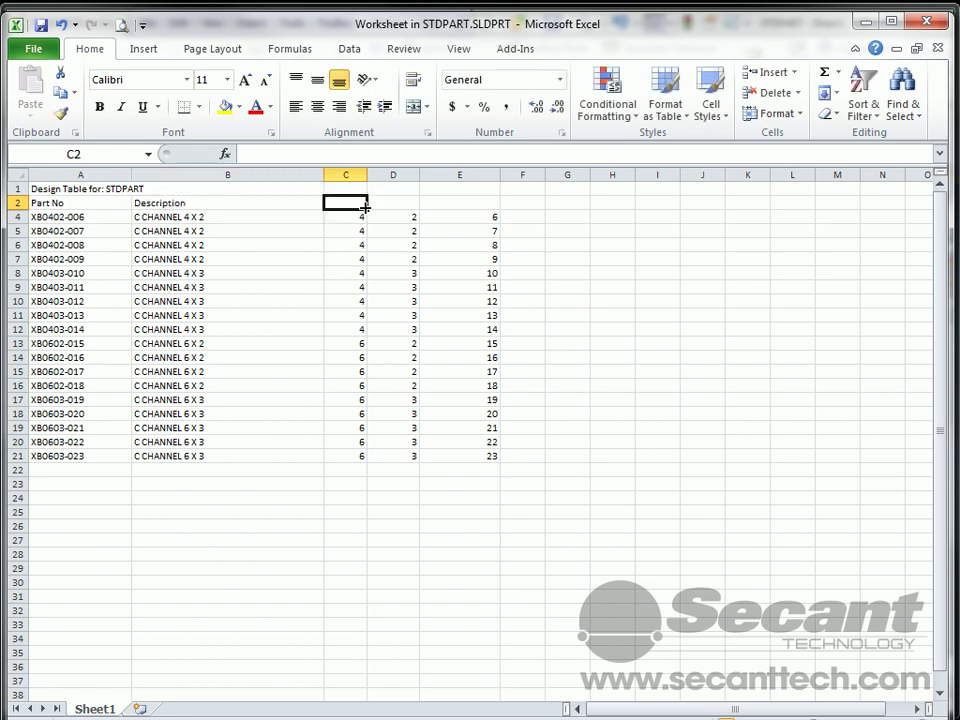
pyautogui.write('A')
pyautogui.click(408, 204)
pyautogui.write('B')
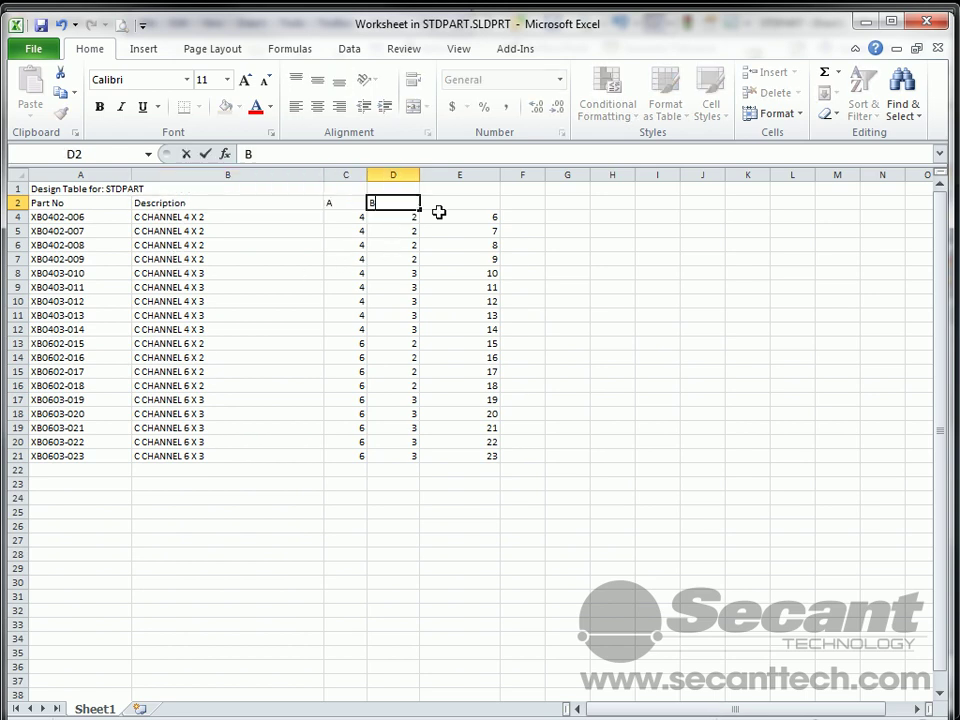
pyautogui.click(458, 204)
pyautogui.write('C')
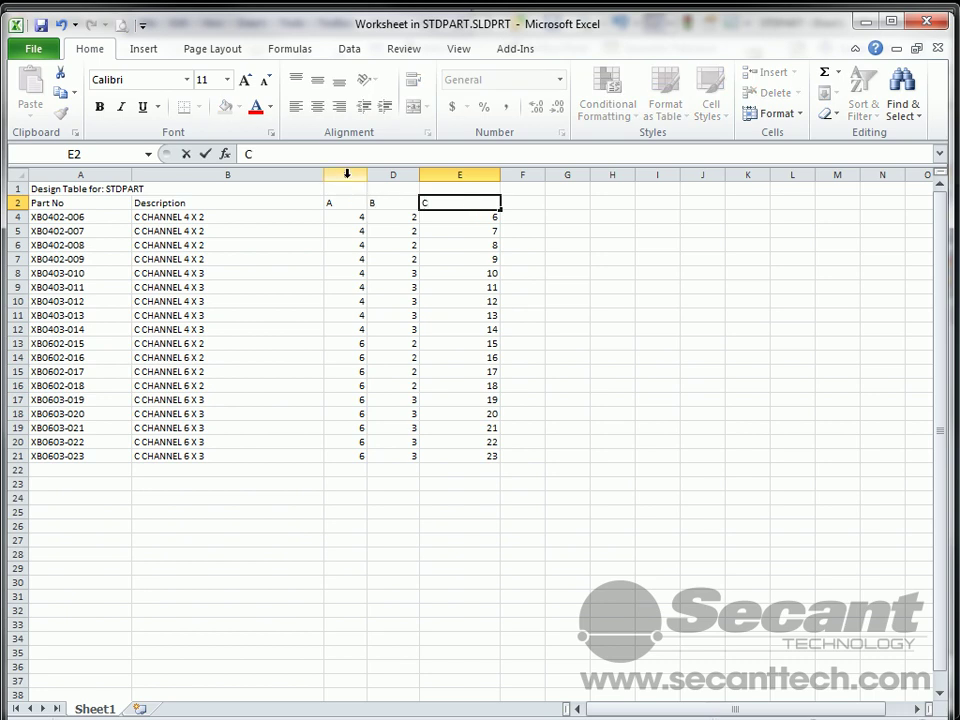
# - Centre columns C–E, hide title row 1, and make the header row bold with blue fill
pyautogui.moveTo(347, 174); pyautogui.dragTo(461, 177)
pyautogui.click(317, 106)
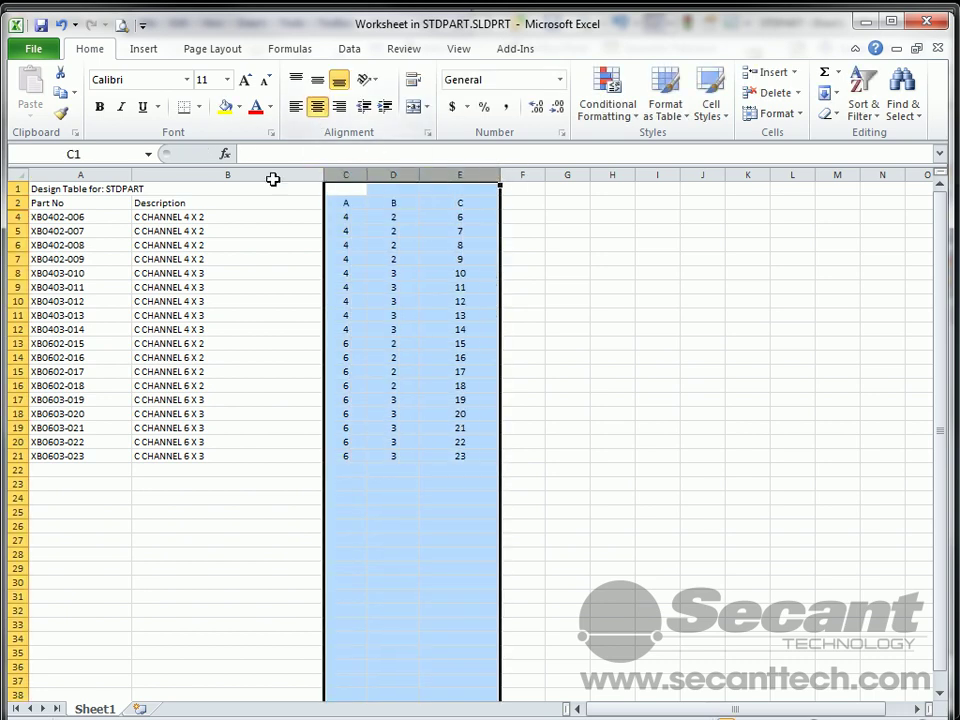
pyautogui.click(17, 188)
pyautogui.rightClick(17, 188)
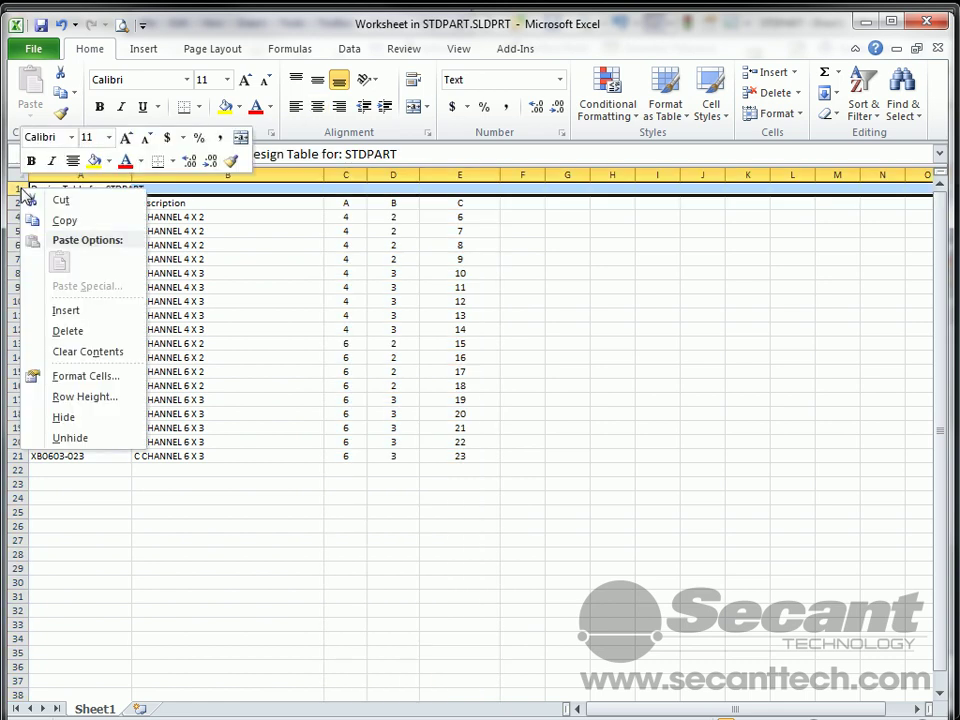
pyautogui.click(80, 418)
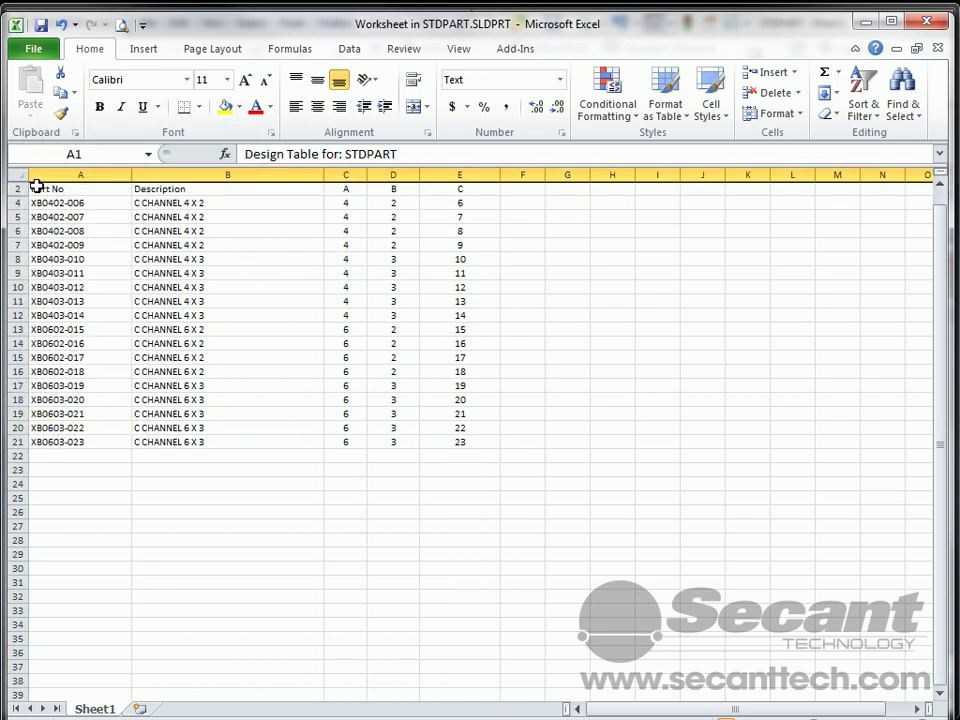
pyautogui.moveTo(36, 188); pyautogui.dragTo(459, 194)
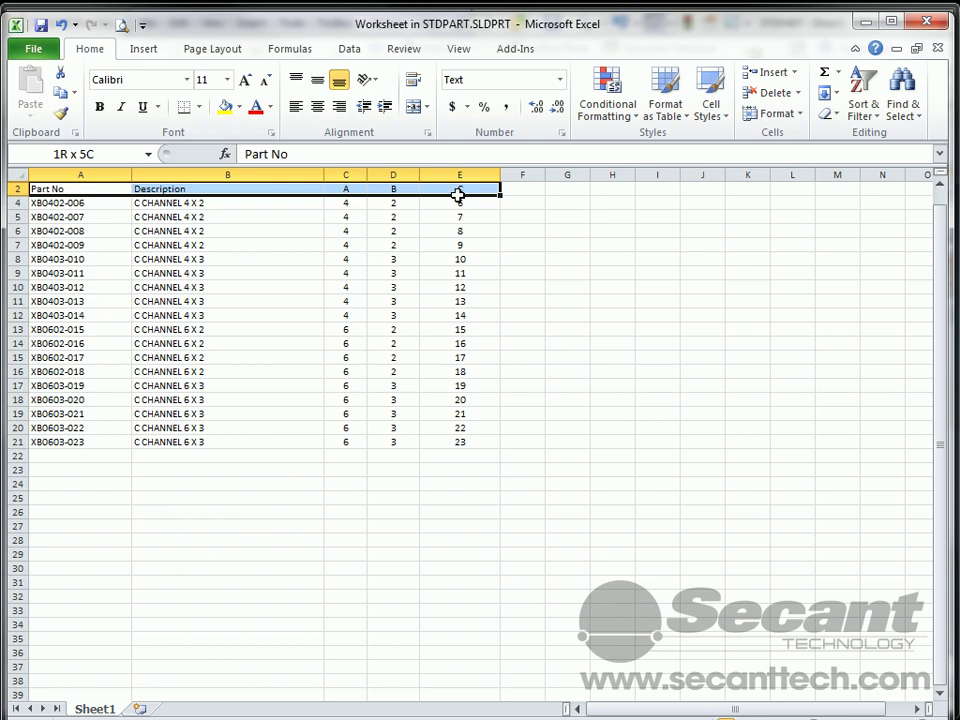
pyautogui.click(100, 108)
pyautogui.click(239, 110)
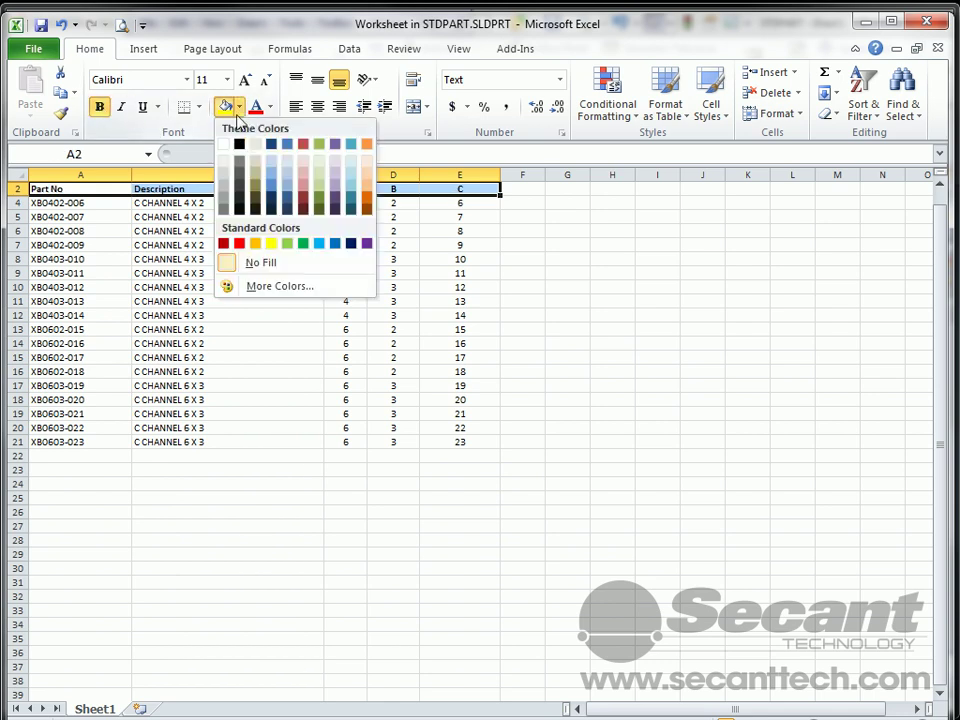
pyautogui.click(287, 182)
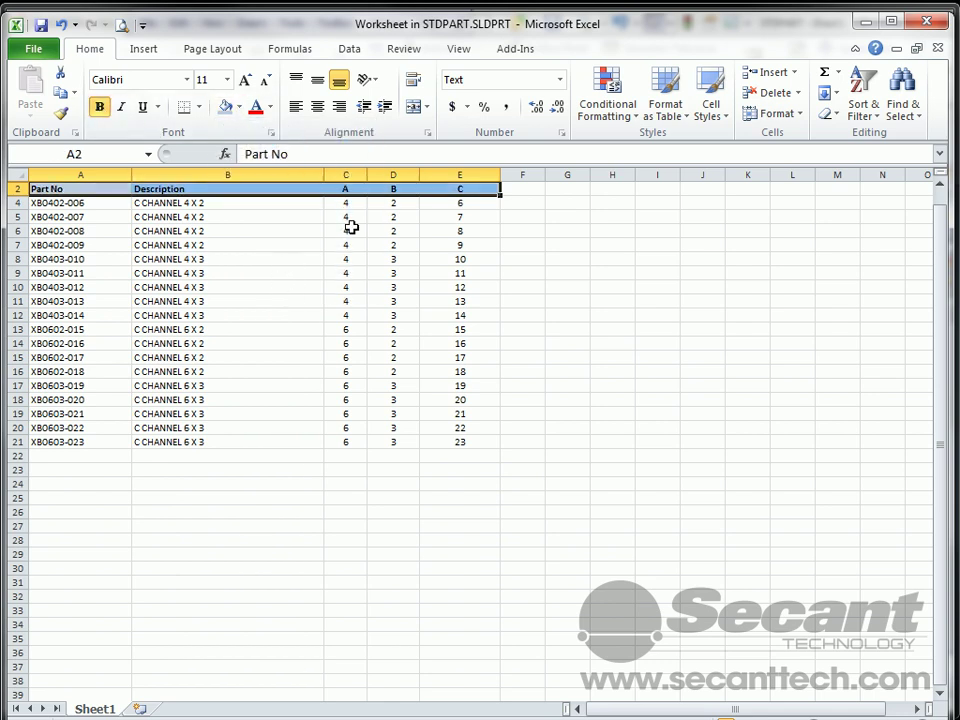
# - Autofit columns B–E, narrow column A, and put All Borders on A4:E21
pyautogui.doubleClick(500, 175)
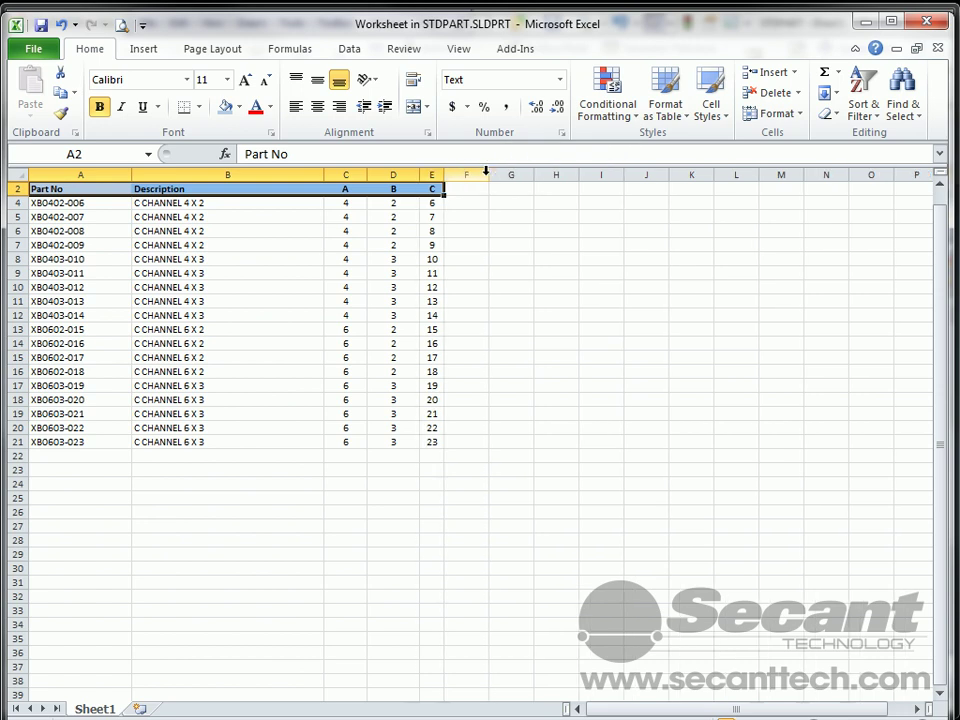
pyautogui.doubleClick(420, 172)
pyautogui.doubleClick(368, 174)
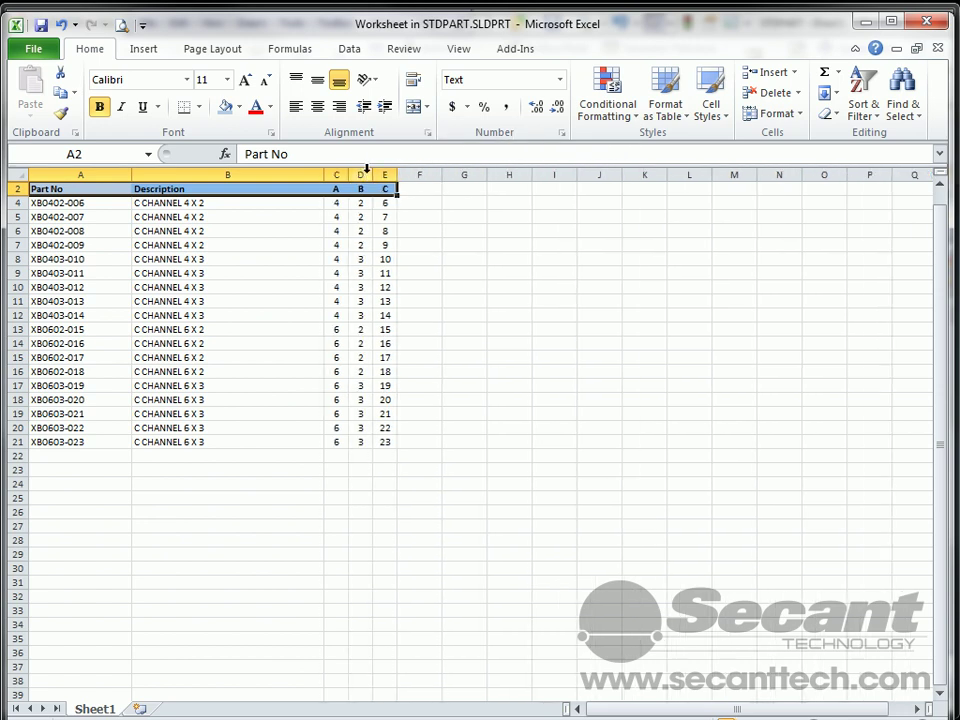
pyautogui.doubleClick(325, 175)
pyautogui.moveTo(130, 176); pyautogui.dragTo(240, 444)
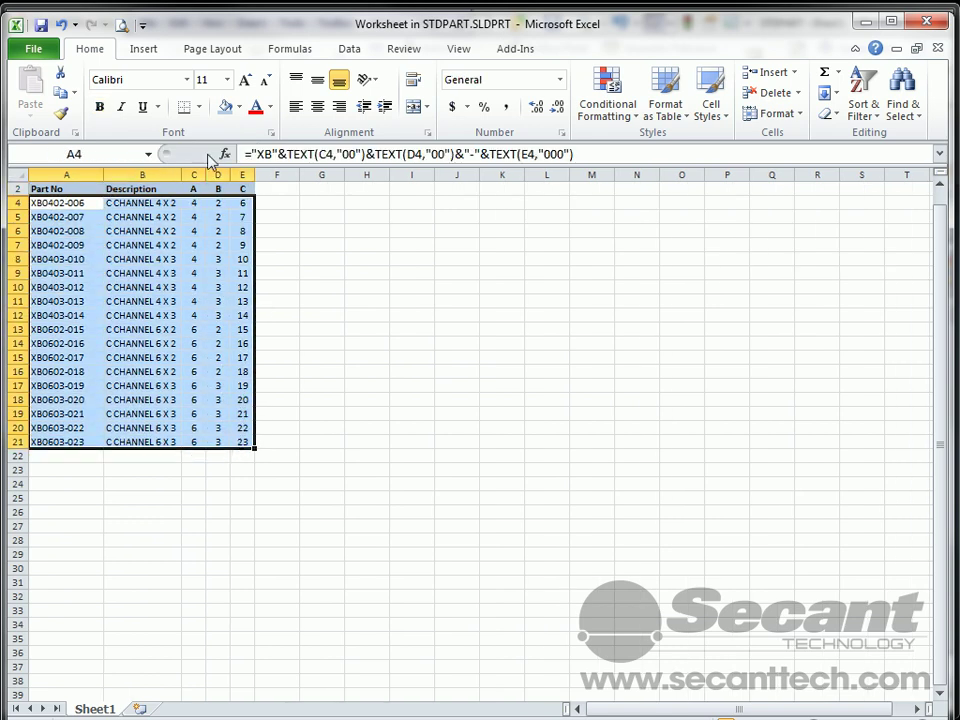
pyautogui.click(199, 106)
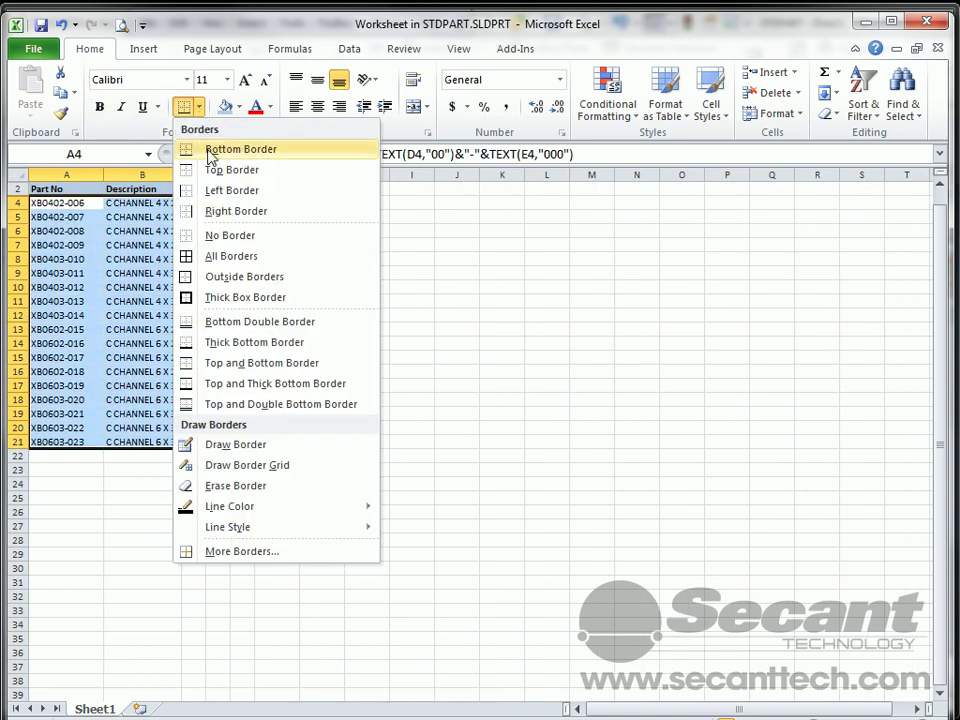
pyautogui.click(228, 256)
pyautogui.click(312, 260)
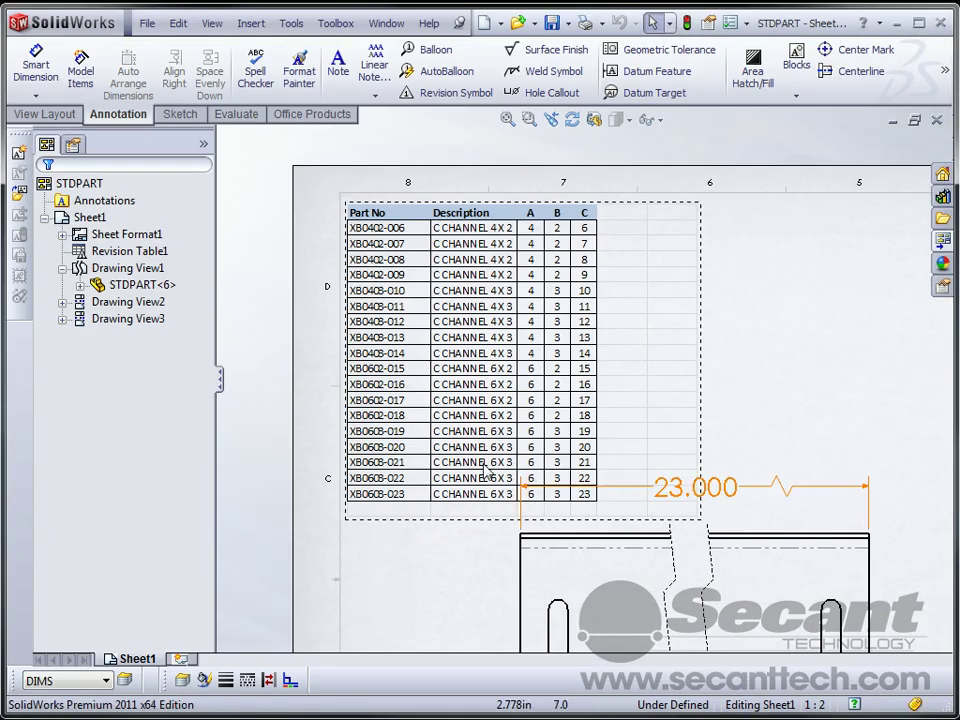
# - Open the STDPART part from the isometric view and bring up its Design Table options
pyautogui.scroll(2, 560, 380)
pyautogui.scroll(-2, 601, 428)
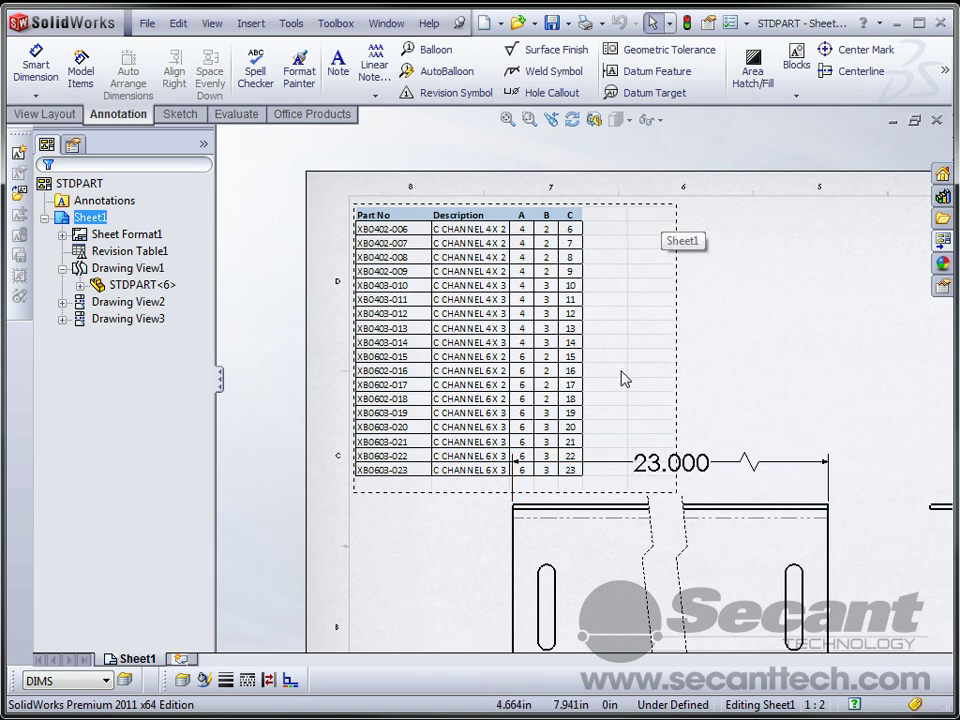
pyautogui.scroll(4, 754, 536)
pyautogui.click(763, 410)
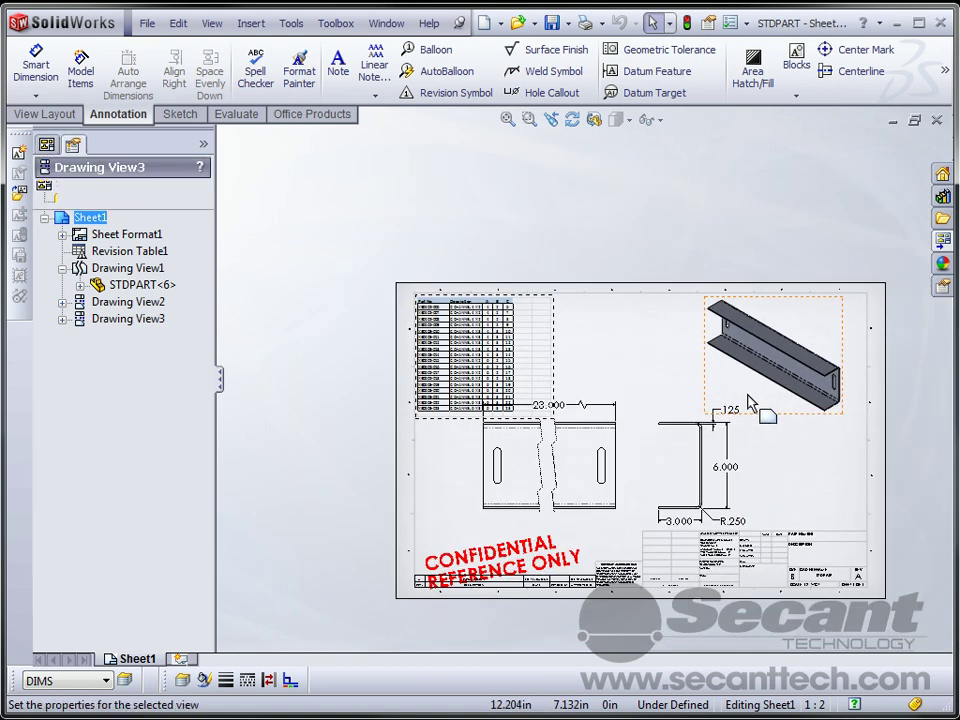
pyautogui.rightClick(760, 408)
pyautogui.click(760, 367)
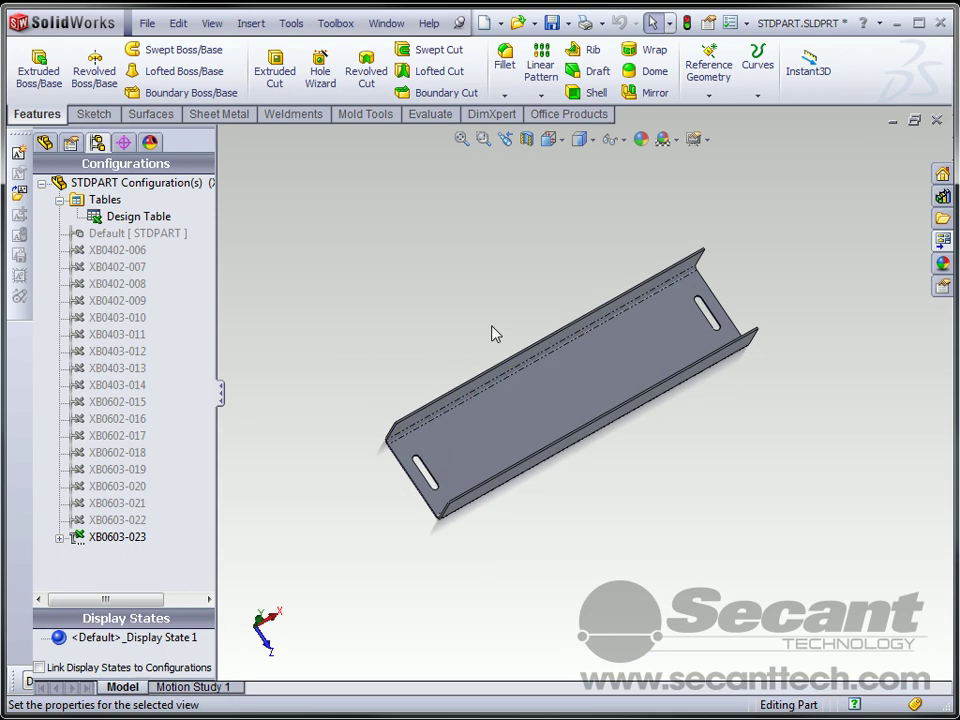
pyautogui.rightClick(137, 219)
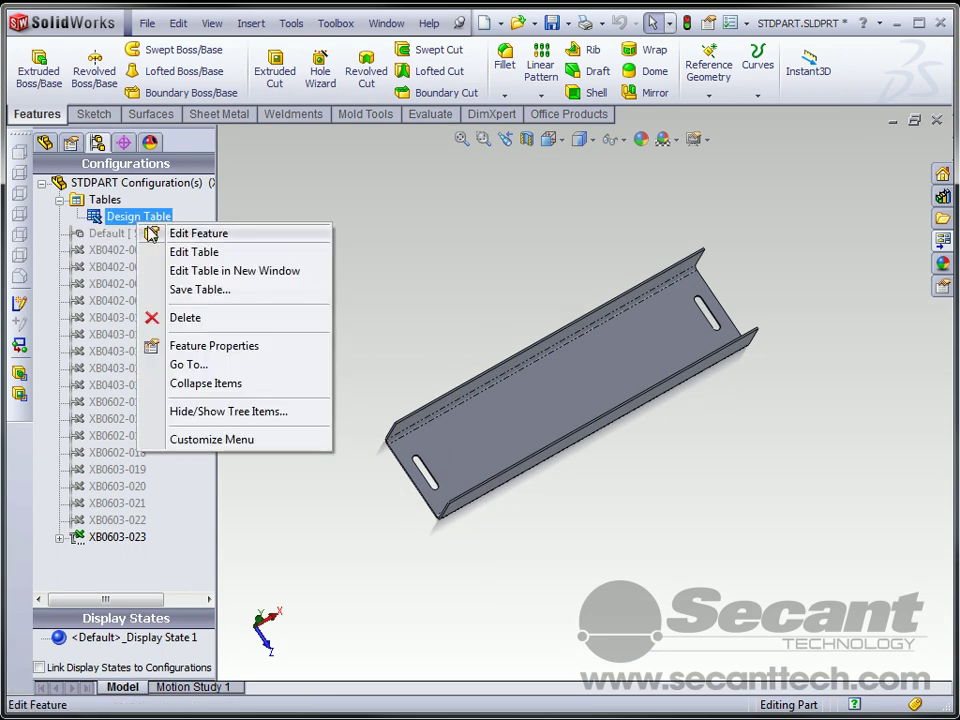
# - Open the design table in its own window and hide empty columns F–L and rows 22–29
pyautogui.click(205, 271)
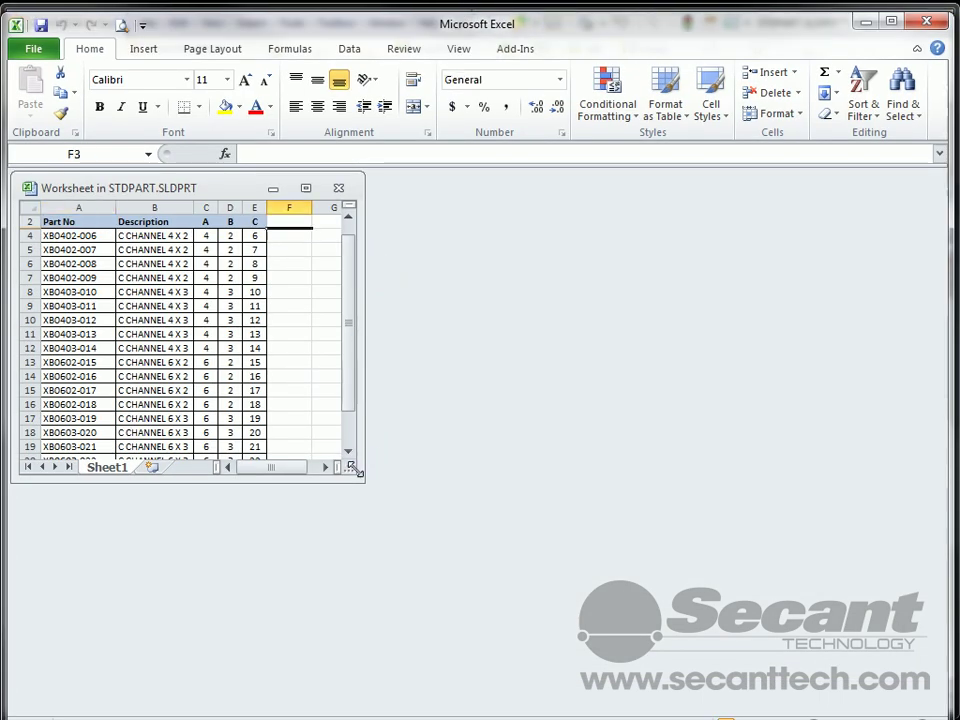
pyautogui.moveTo(358, 467); pyautogui.dragTo(591, 654)
pyautogui.moveTo(289, 207); pyautogui.dragTo(548, 210)
pyautogui.rightClick(549, 212)
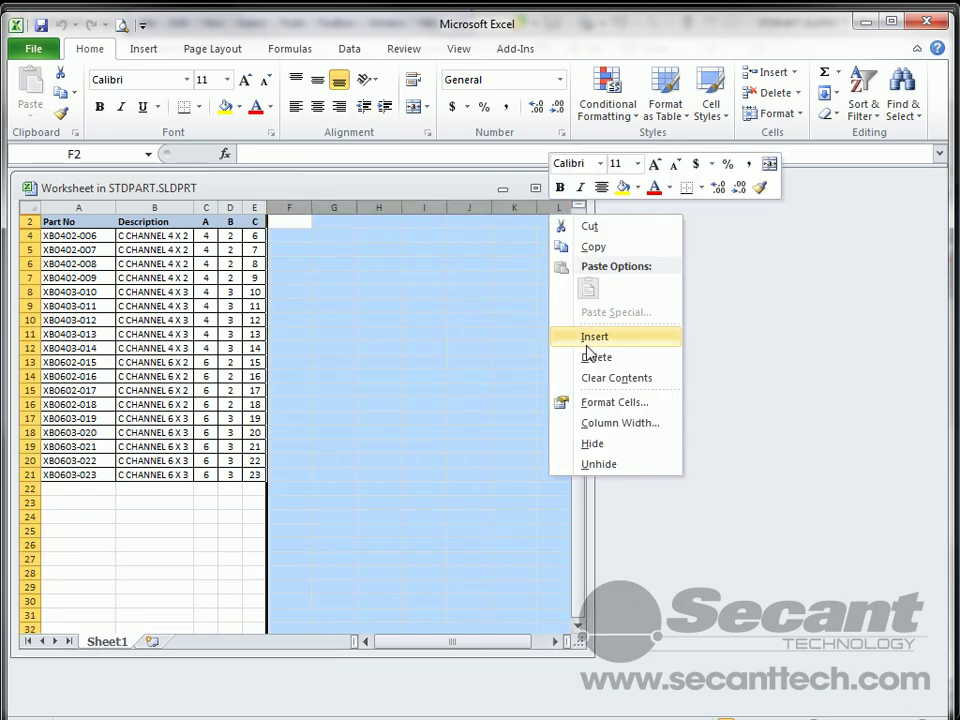
pyautogui.click(590, 443)
pyautogui.moveTo(30, 490); pyautogui.dragTo(30, 588)
pyautogui.rightClick(30, 590)
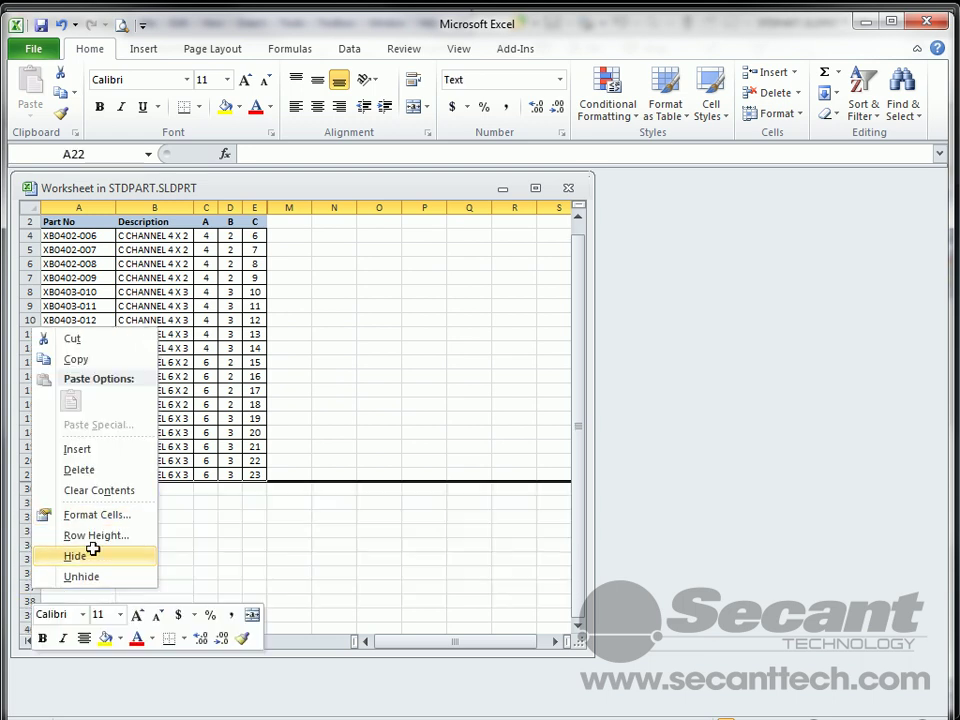
pyautogui.click(90, 554)
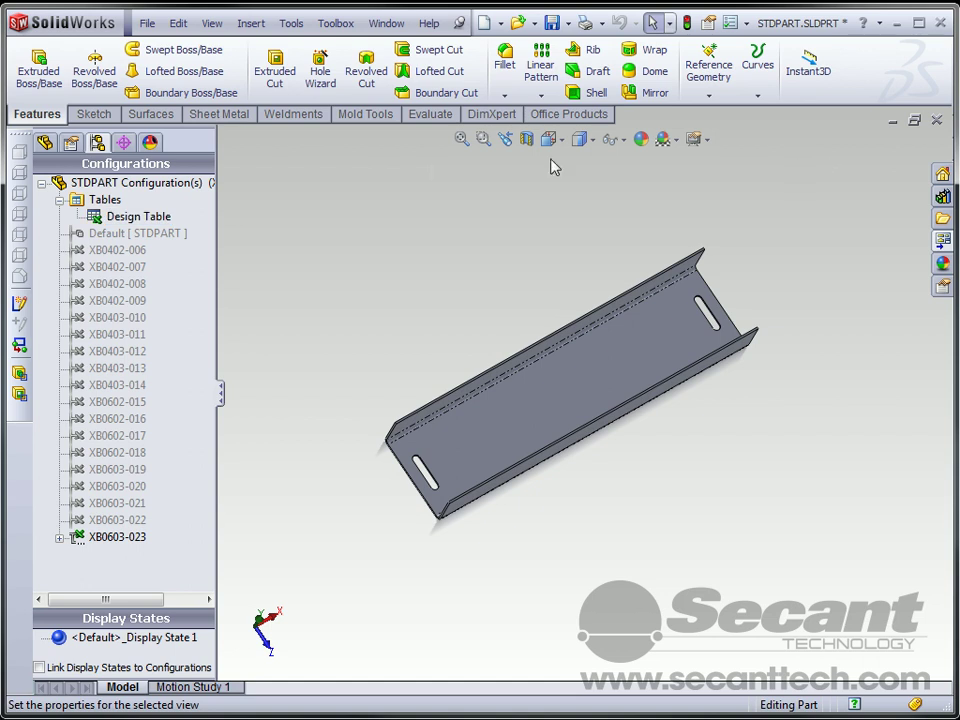
# - Switch to the STDPART Sheet1 drawing and drag the flat front view right, clear of the table
pyautogui.click(386, 23)
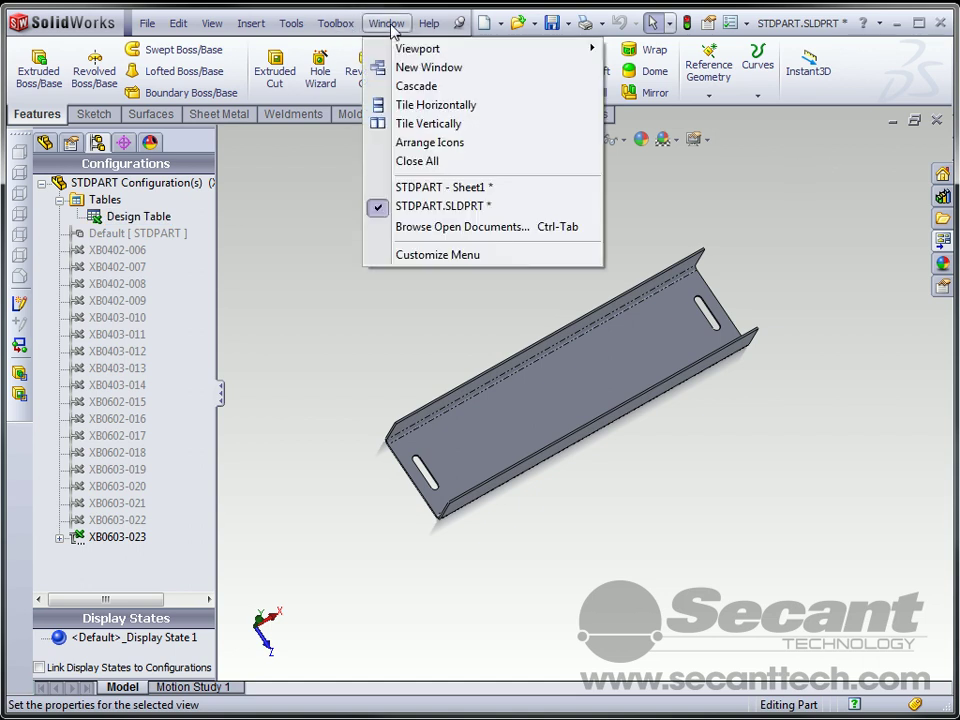
pyautogui.click(420, 187)
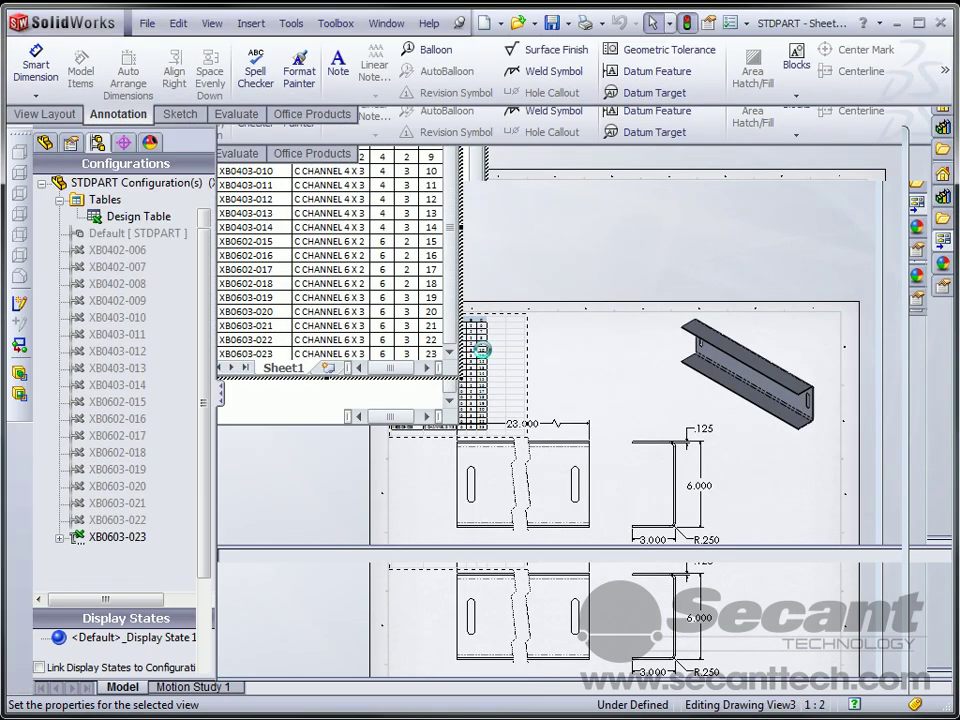
pyautogui.scroll(-2, 489, 363)
pyautogui.scroll(-2, 489, 363)
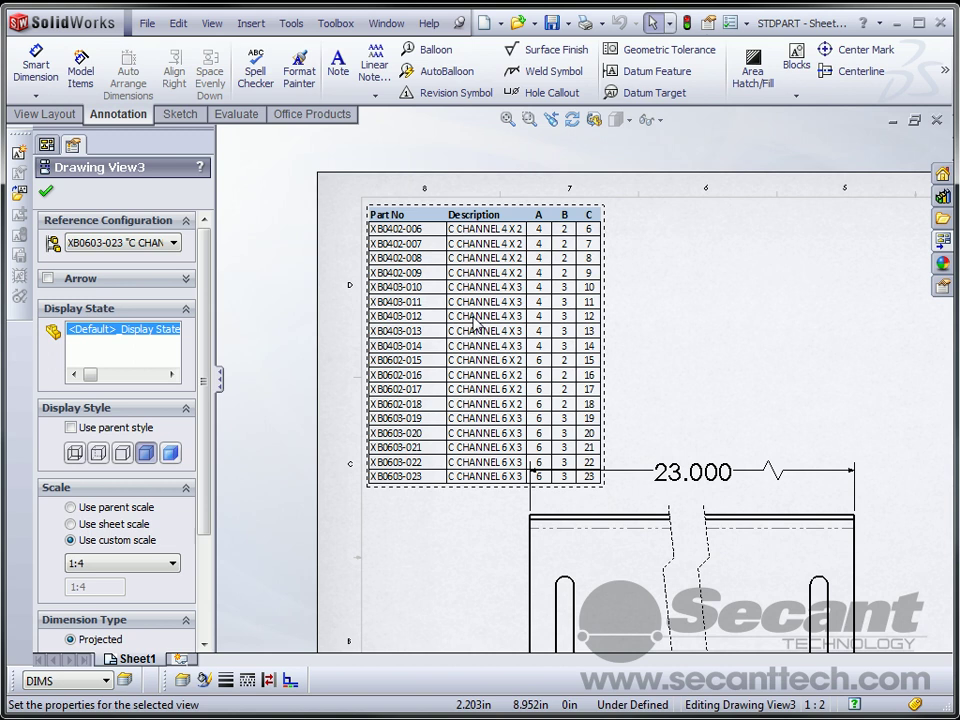
pyautogui.scroll(5, 681, 536)
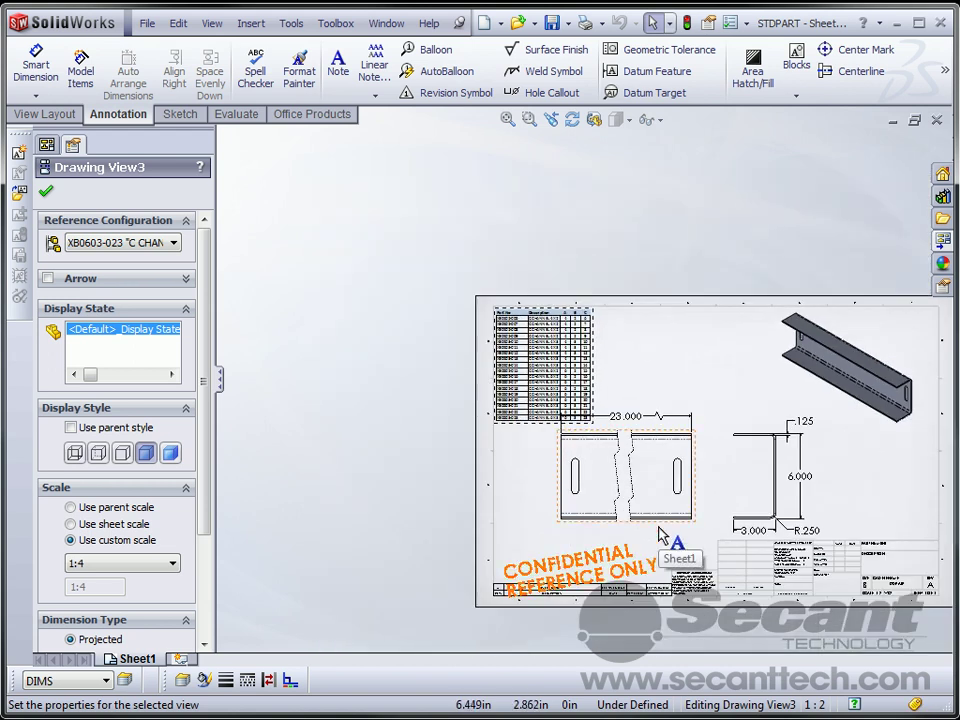
pyautogui.click(648, 552)
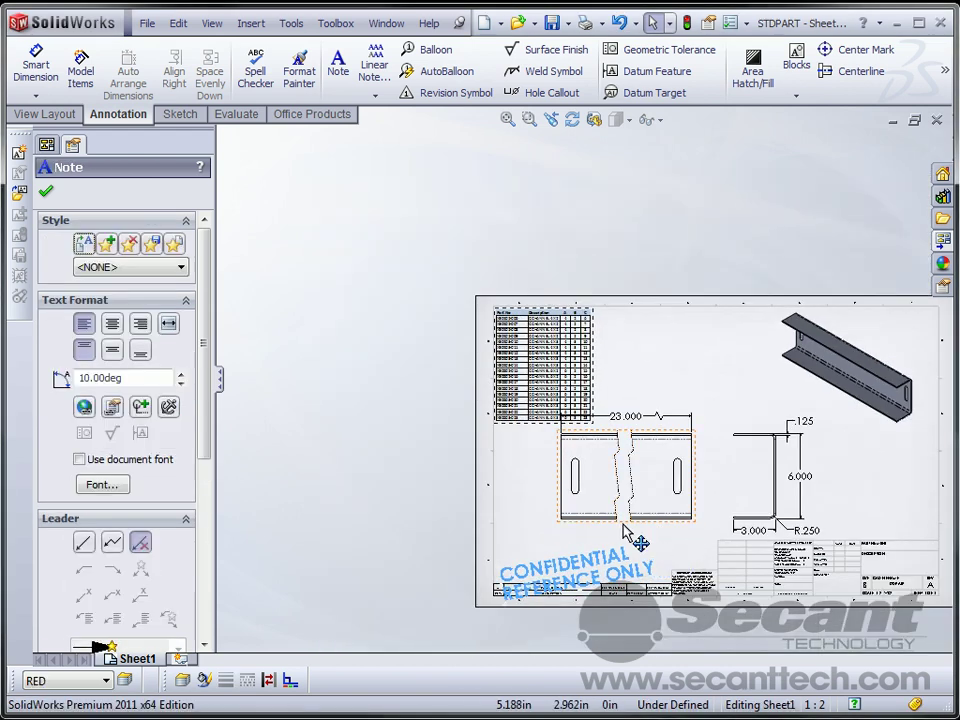
pyautogui.moveTo(624, 533)
pyautogui.mouseDown()
pyautogui.moveTo(668, 541)
pyautogui.moveTo(652, 533)
pyautogui.mouseUp()
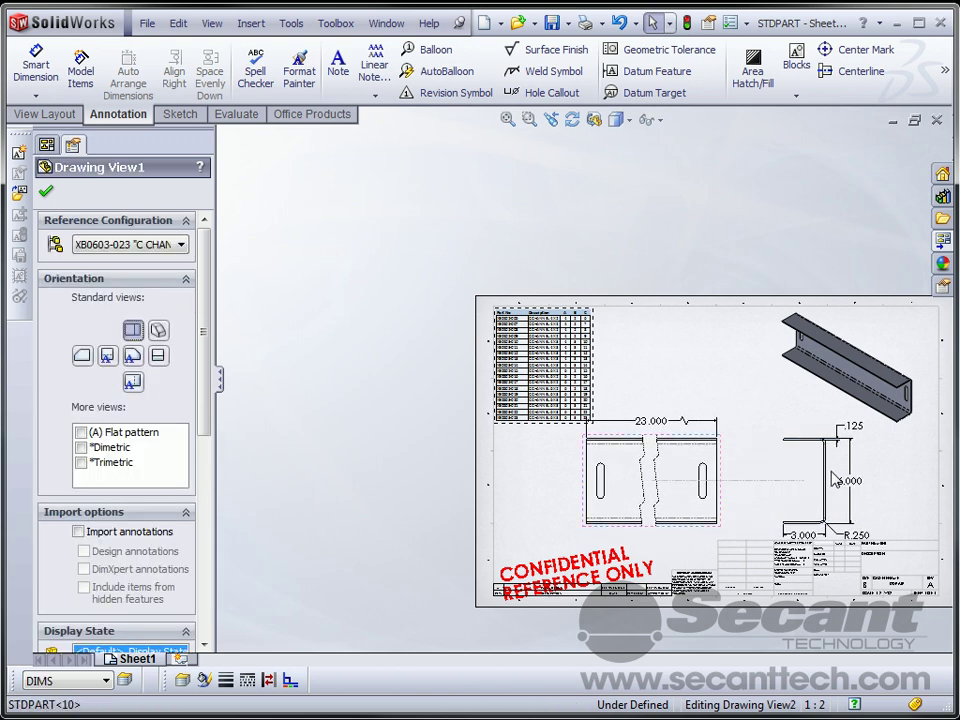
pyautogui.click(690, 512)
pyautogui.moveTo(729, 493); pyautogui.dragTo(753, 472)
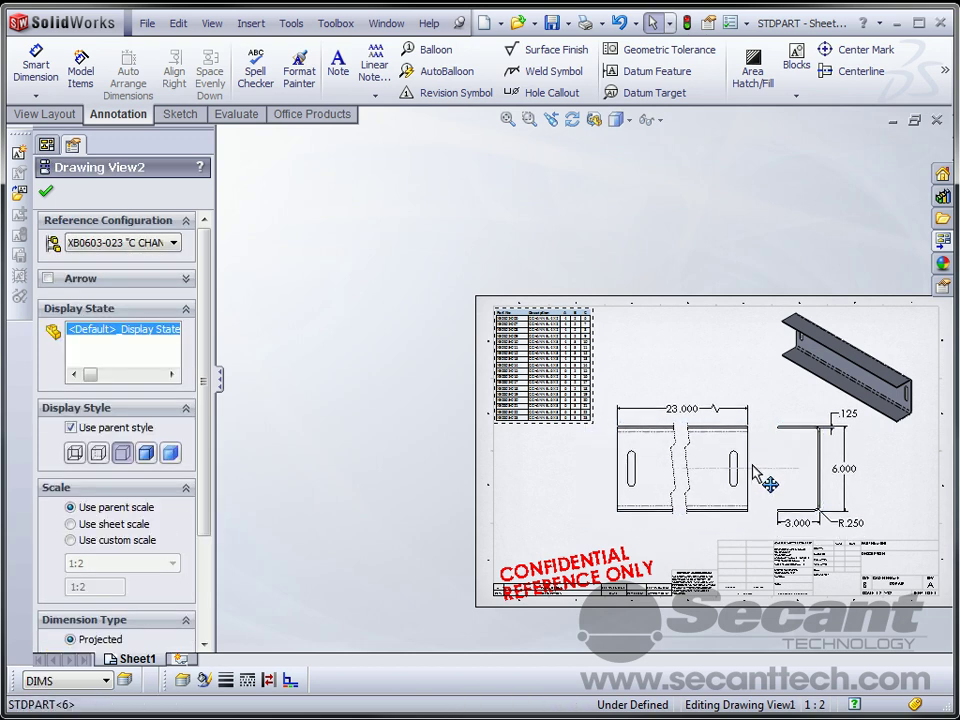
# - Override the 23.000 length dimension's text with C, accepting the override prompt
pyautogui.click(697, 440)
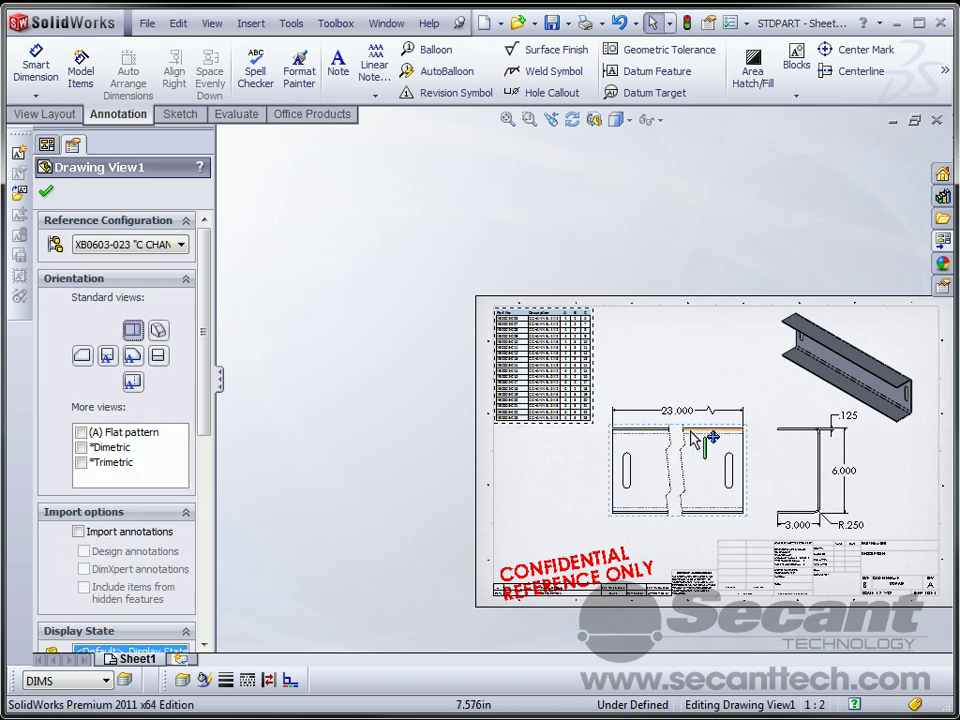
pyautogui.click(677, 410)
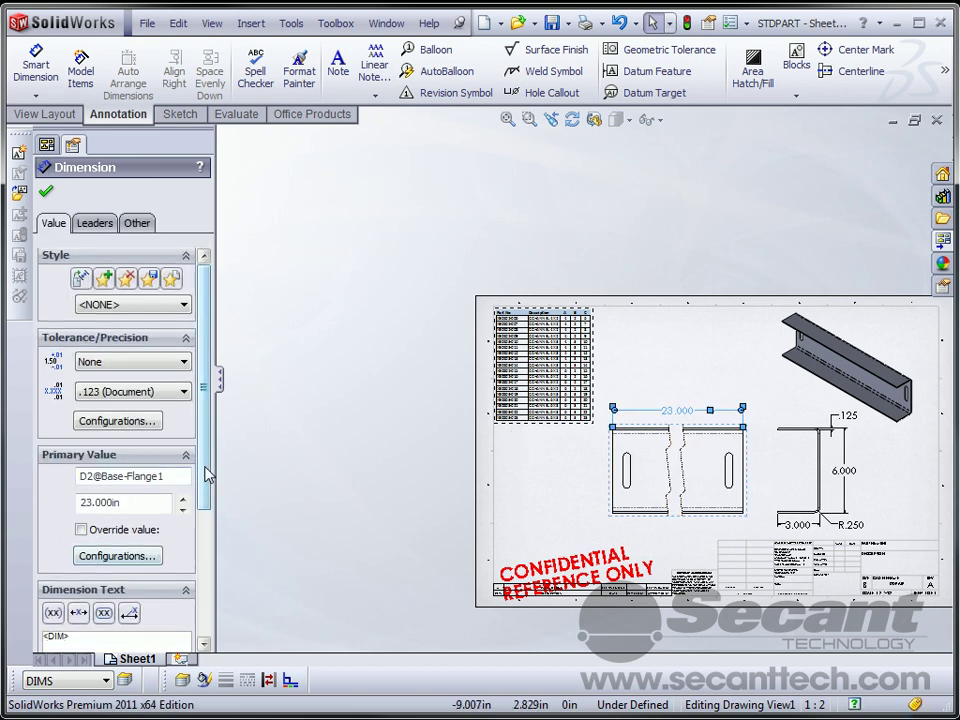
pyautogui.scroll(-3, 105, 430)
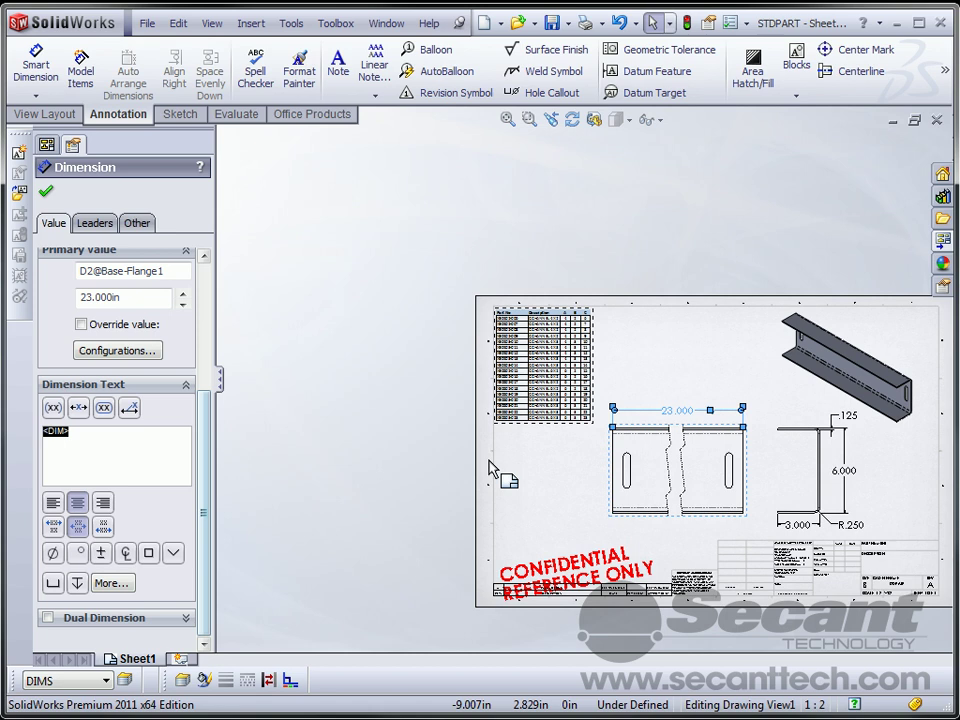
pyautogui.click(677, 369)
pyautogui.scroll(-2, 677, 369)
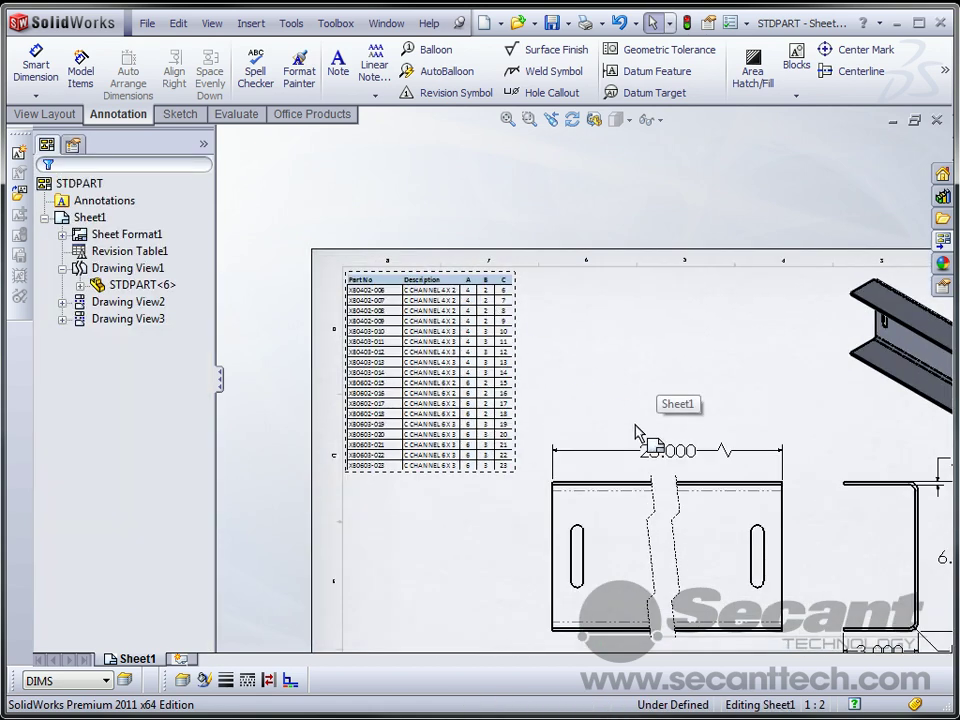
pyautogui.click(668, 443)
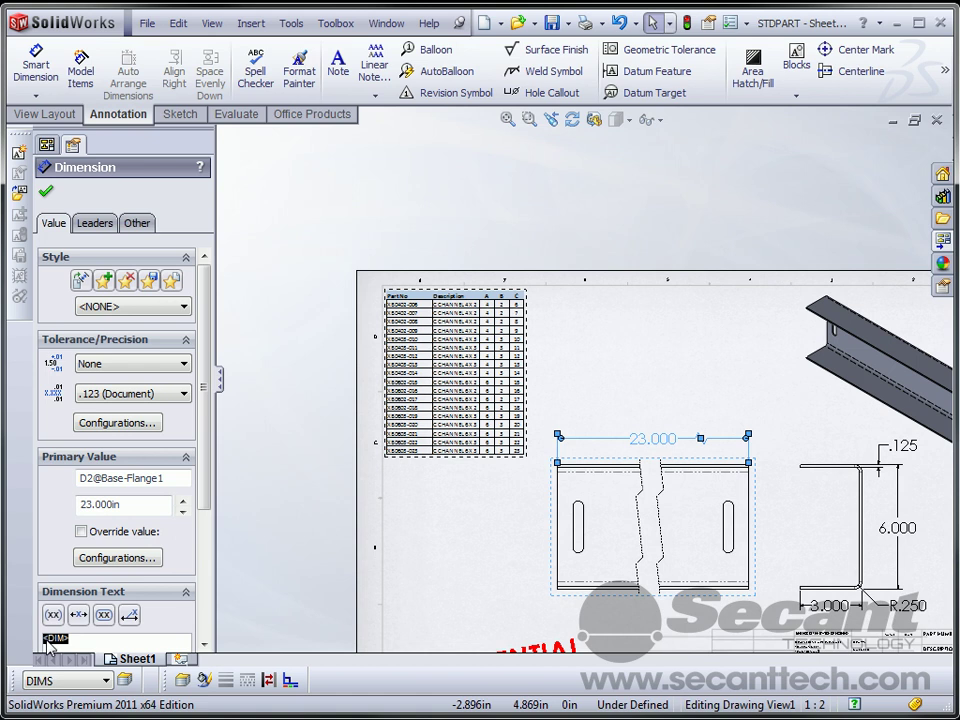
pyautogui.write('c')
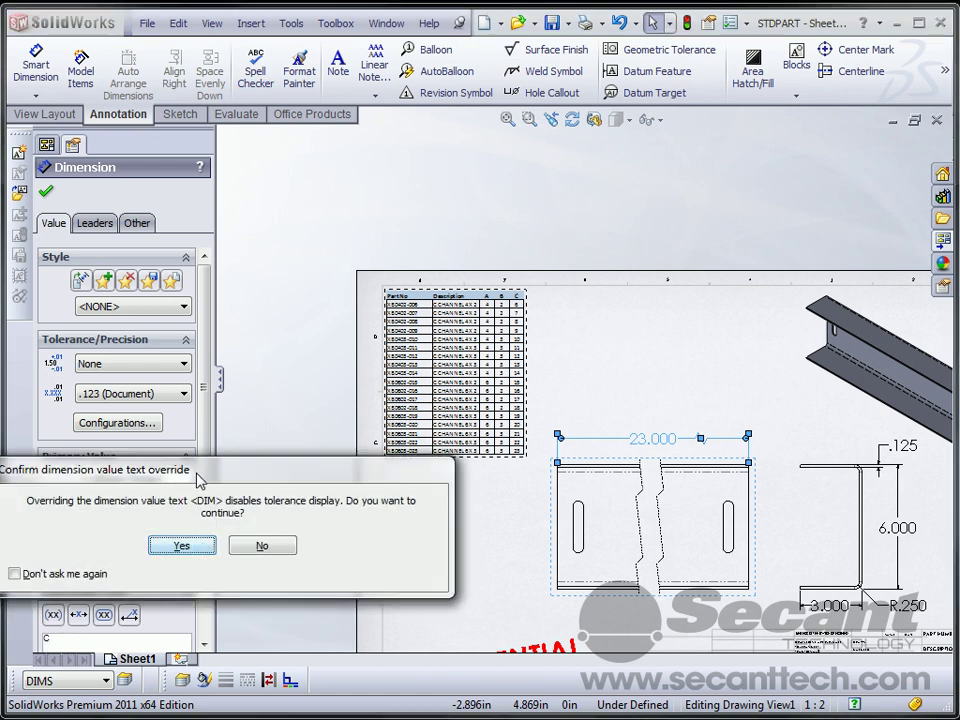
pyautogui.moveTo(165, 470); pyautogui.dragTo(209, 449)
pyautogui.click(226, 524)
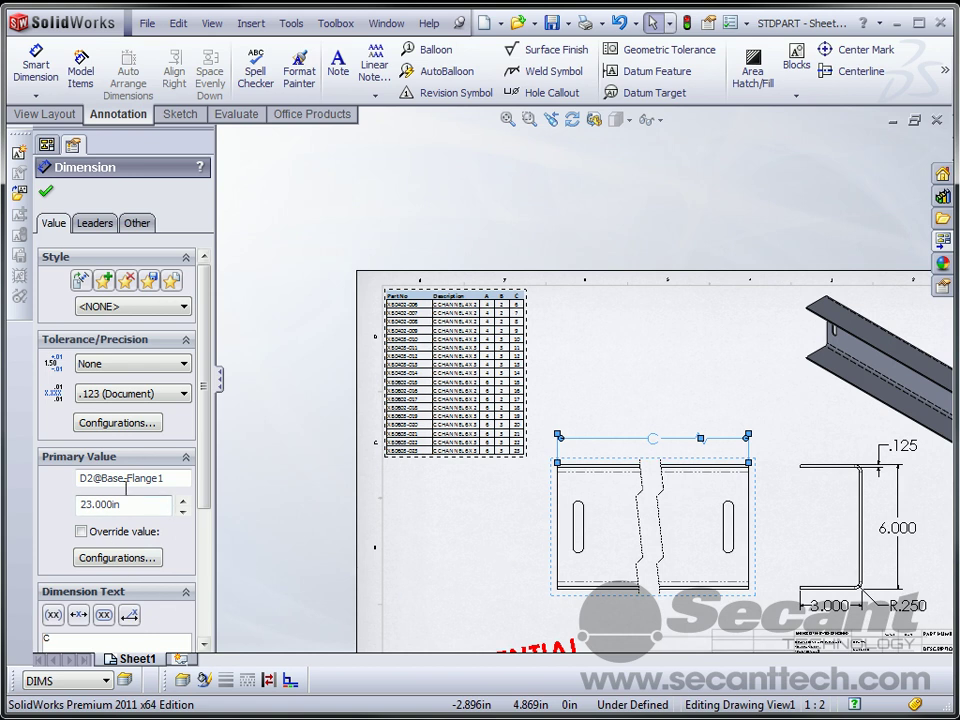
pyautogui.click(45, 191)
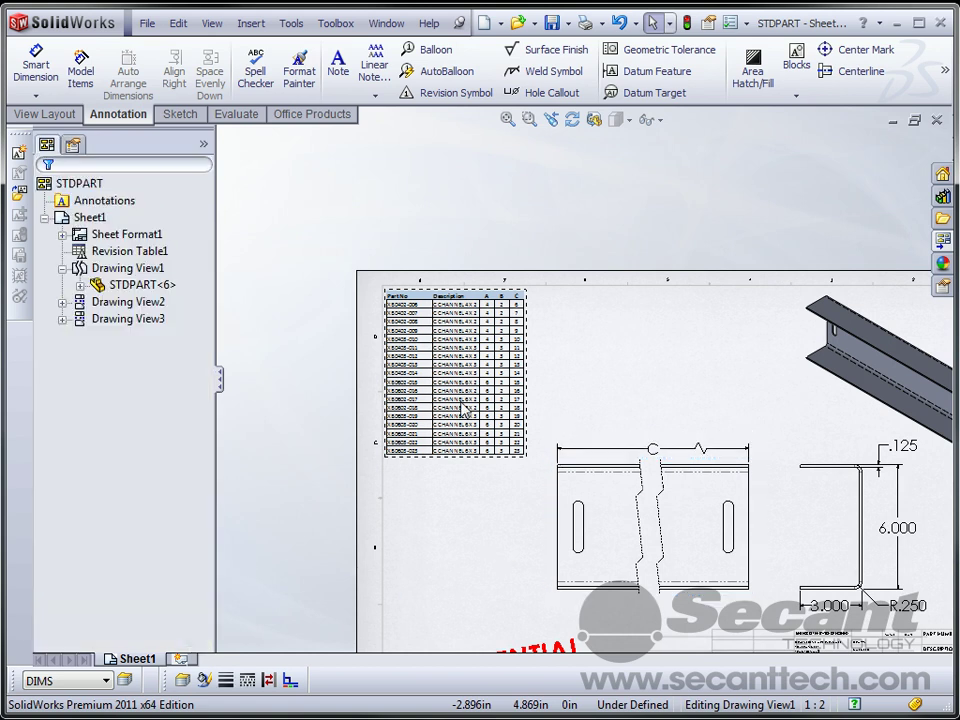
# - Relabel the 6.000 height dimension as A and the 3.000 flange dimension as B
pyautogui.click(897, 536)
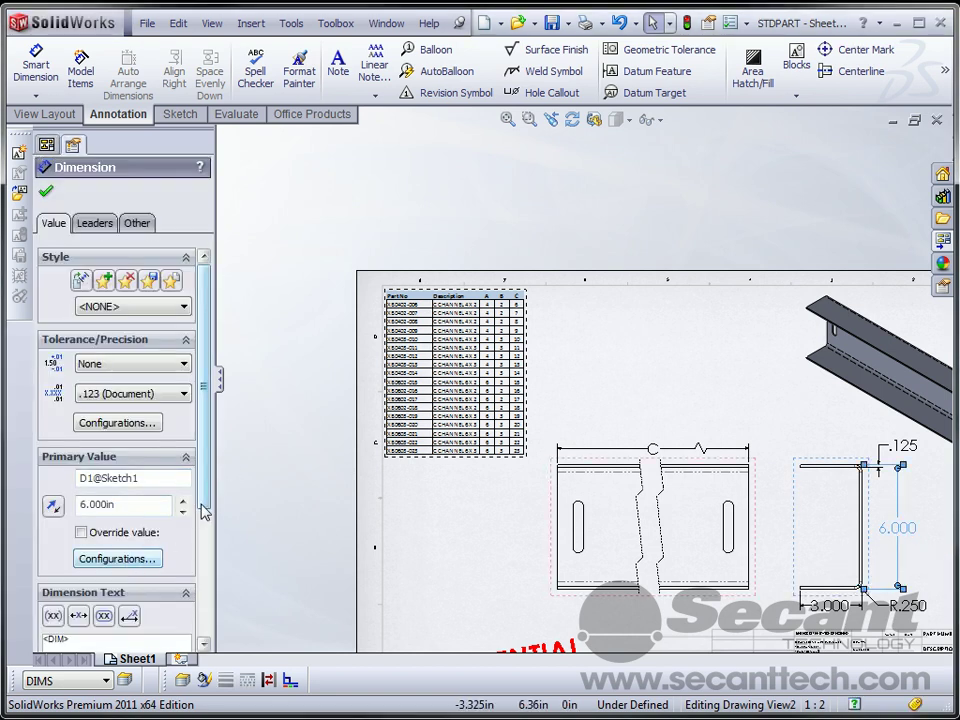
pyautogui.scroll(-1, 125, 600)
pyautogui.moveTo(72, 618); pyautogui.dragTo(15, 627)
pyautogui.write('A')
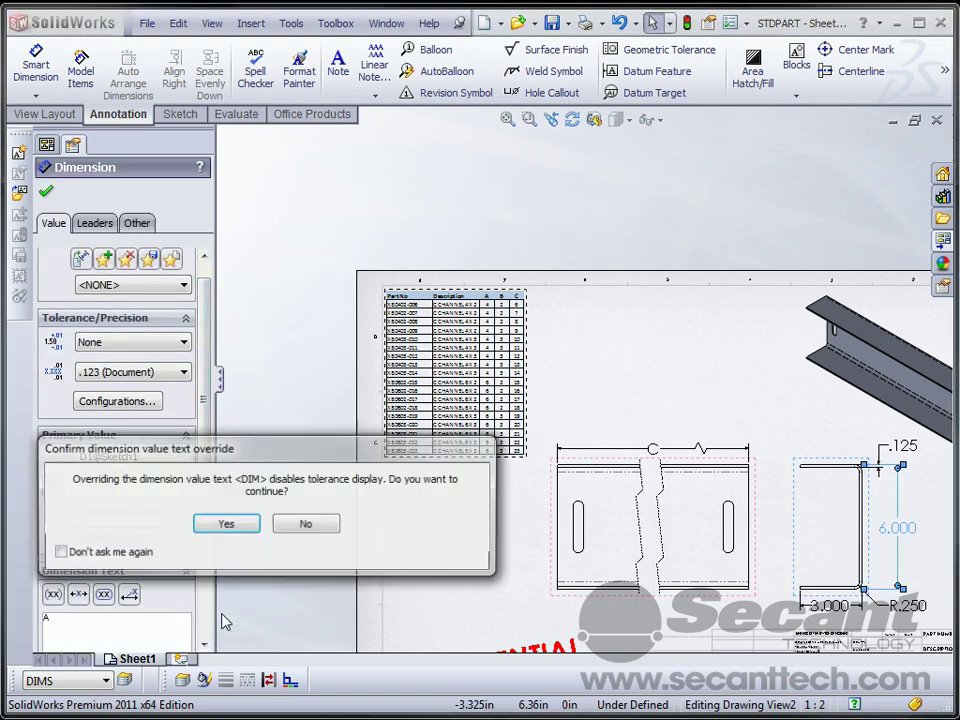
pyautogui.click(253, 522)
pyautogui.click(838, 612)
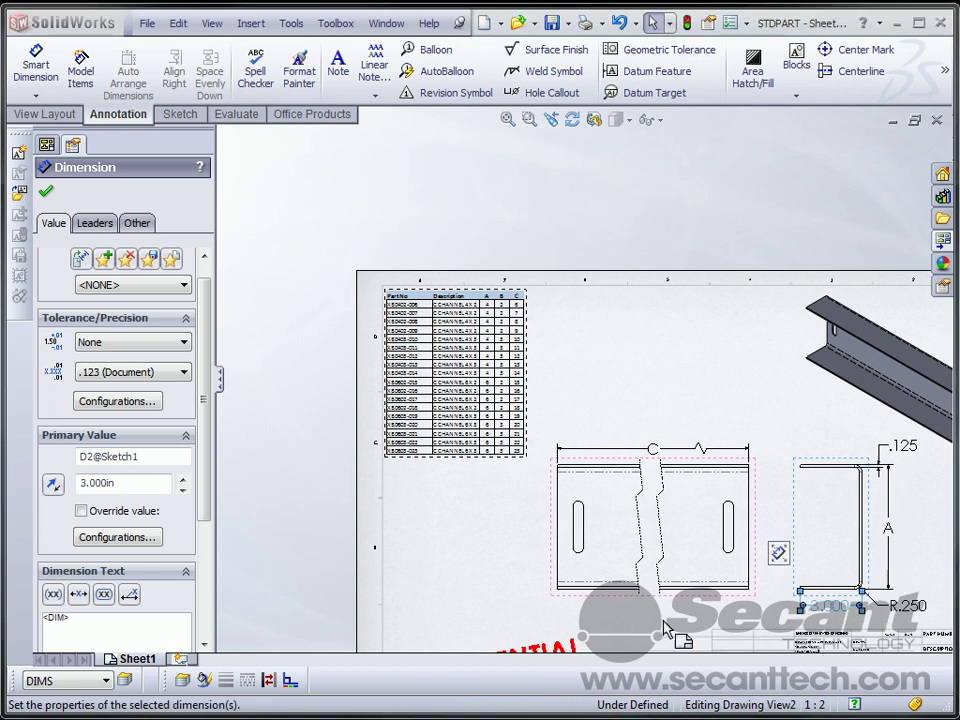
pyautogui.write('B')
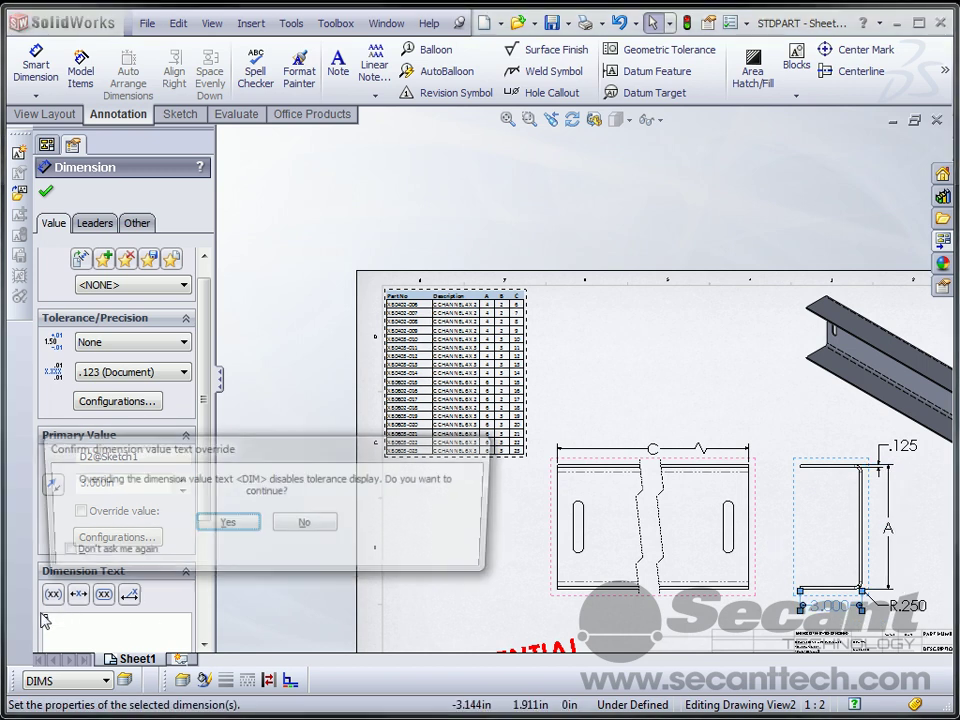
pyautogui.click(255, 523)
pyautogui.press('Escape')
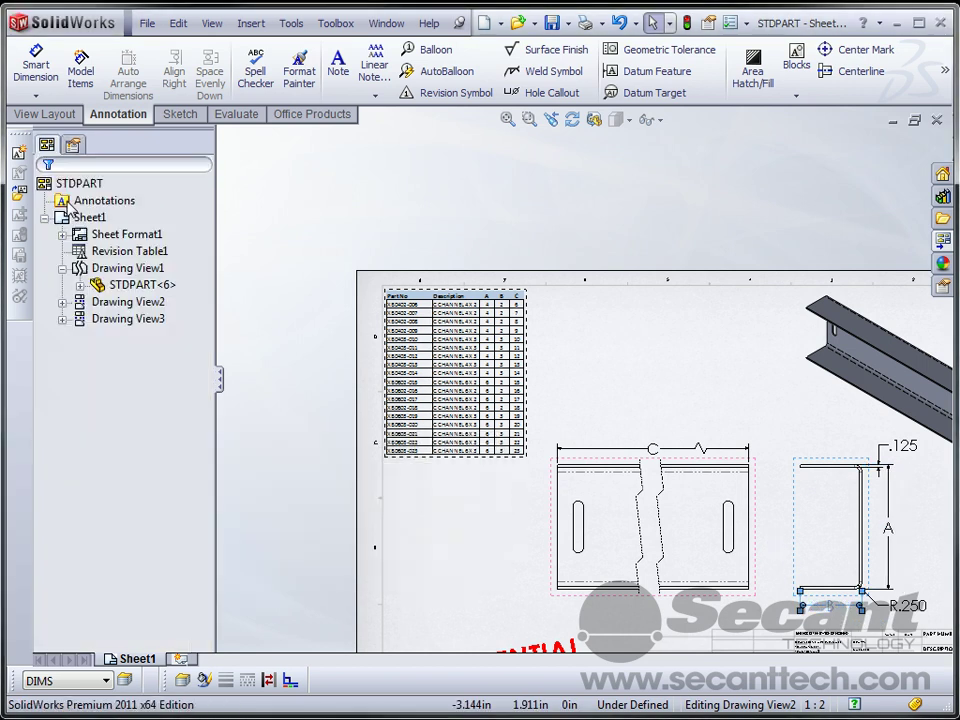
pyautogui.click(615, 368)
pyautogui.press('f')
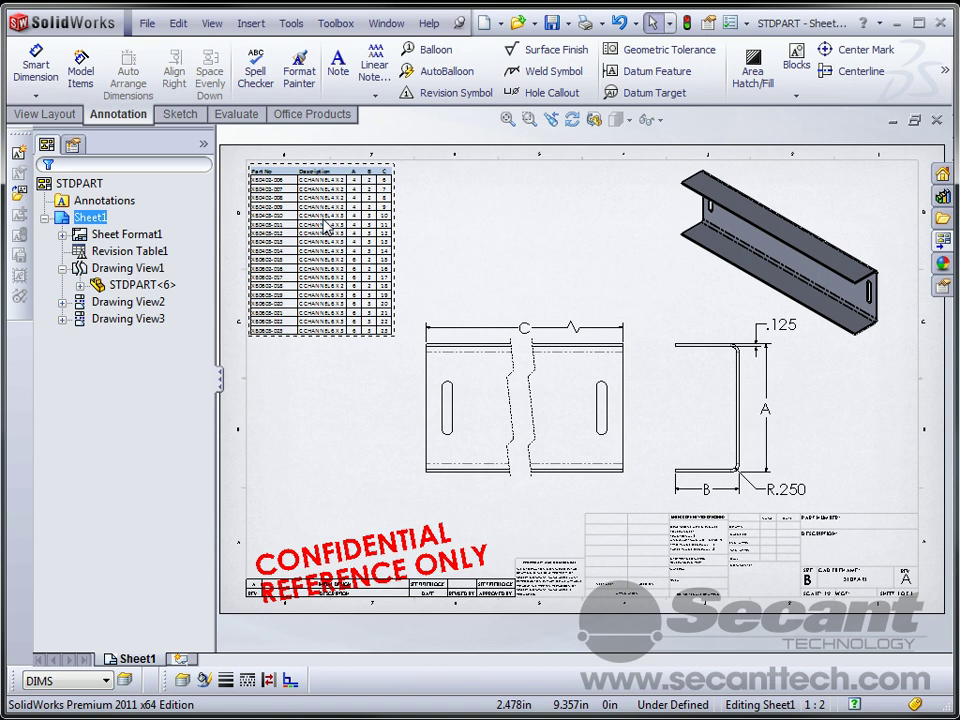
pyautogui.scroll(-3, 400, 274)
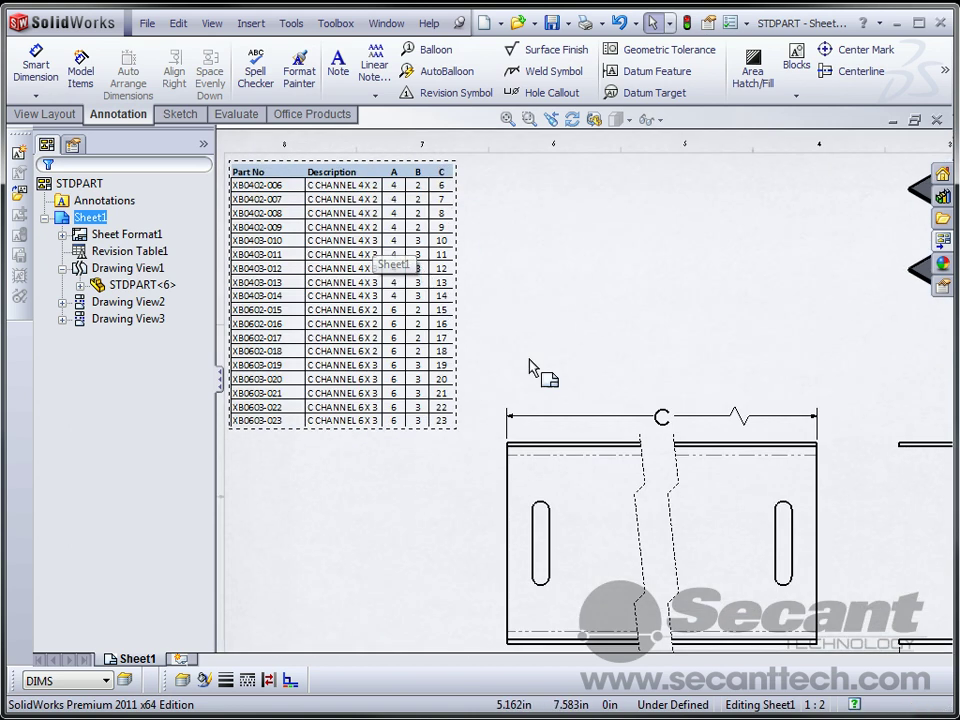
pyautogui.scroll(2, 560, 470)
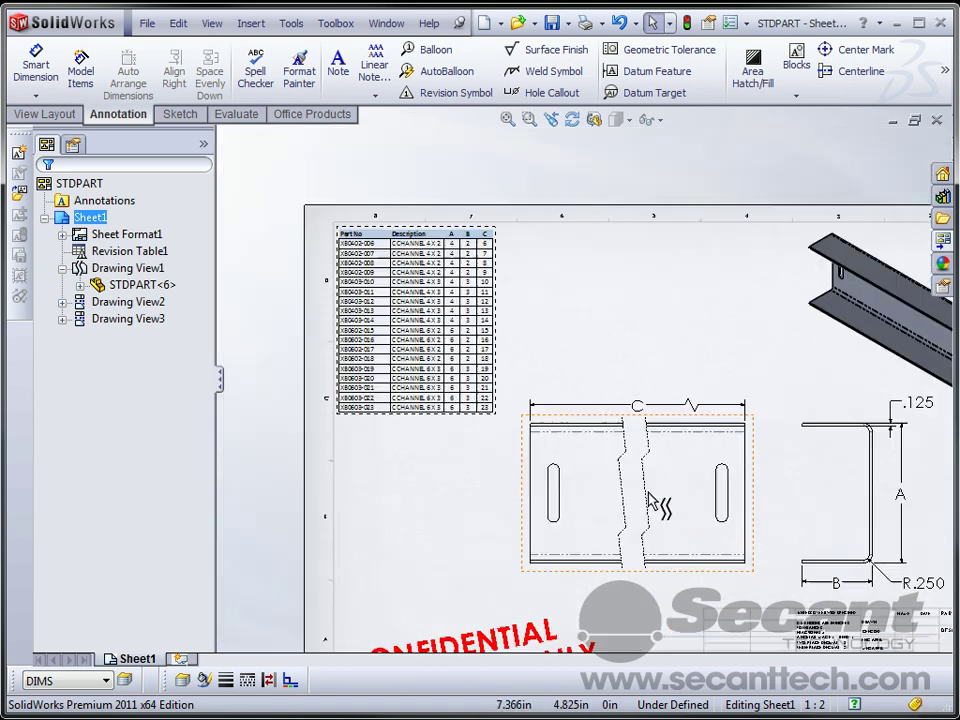
pyautogui.scroll(1, 652, 500)
pyautogui.scroll(1, 793, 546)
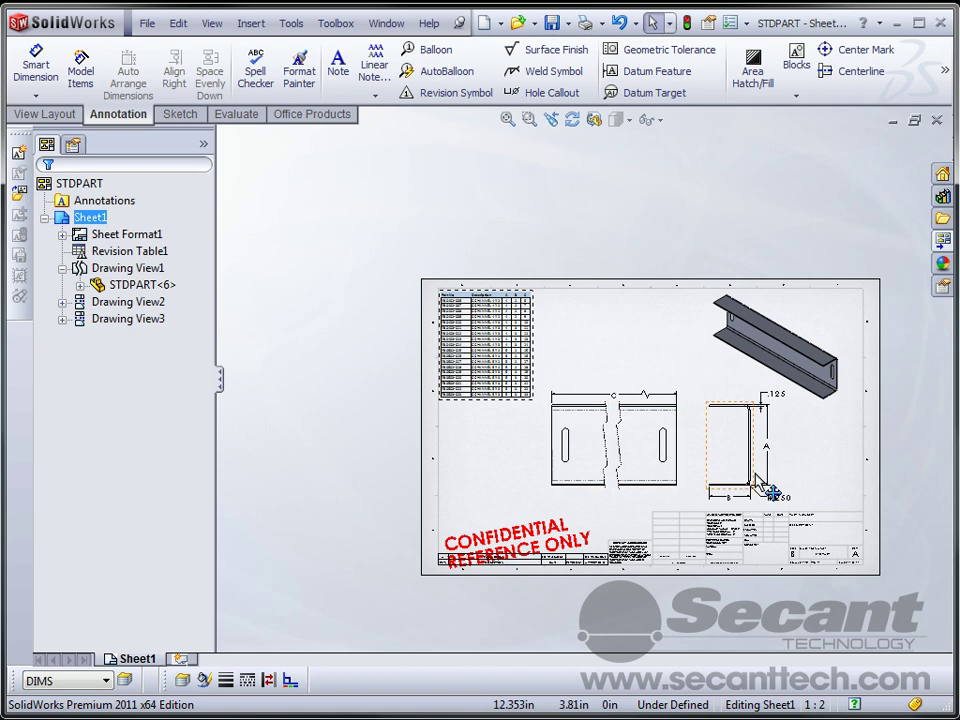